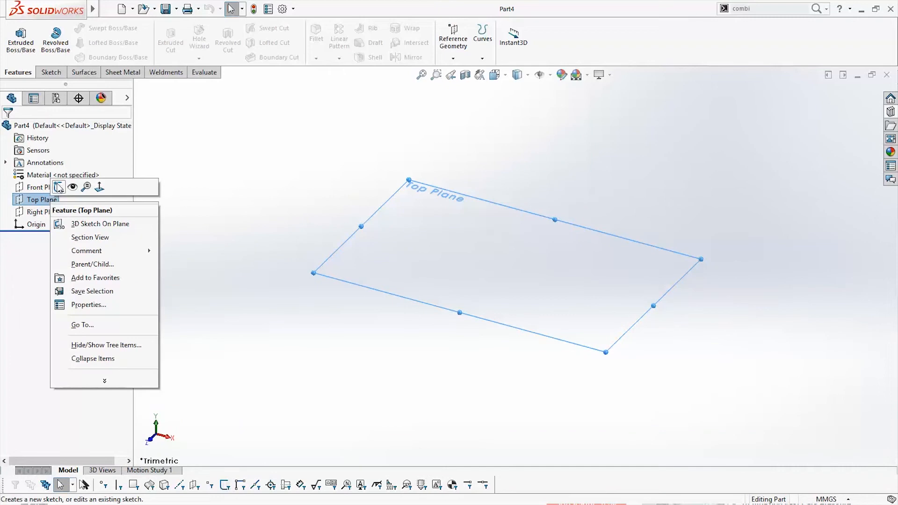
Start a sketch on the Top Plane and draw a horizontal centerline about 80 mm long from the origin toward positive X
{"action": "left_click", "coordinate": [59, 187]}
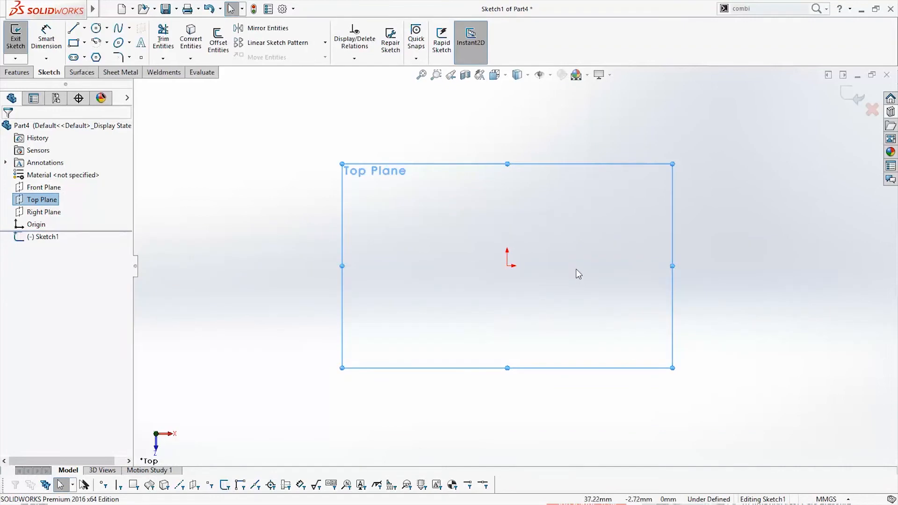
{"action": "scroll", "coordinate": [578, 271], "scroll_direction": "down", "scroll_amount": 2}
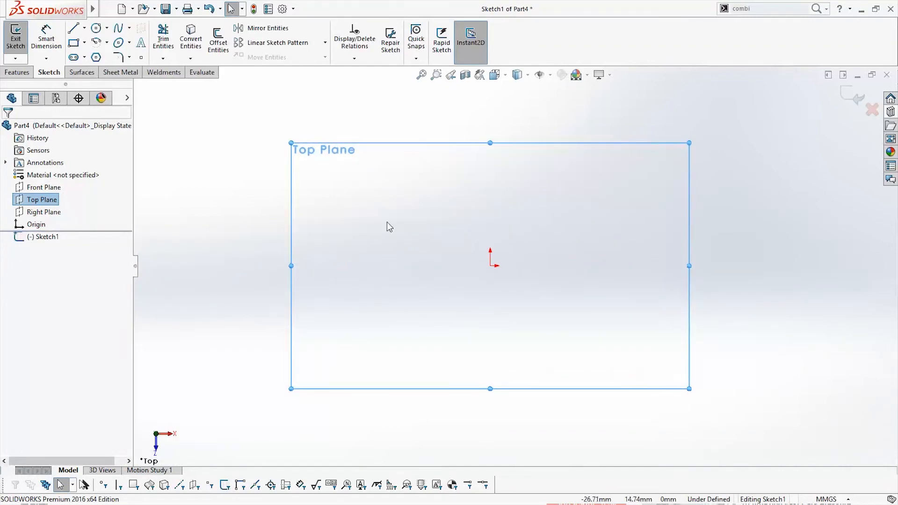
{"action": "left_click", "coordinate": [84, 29]}
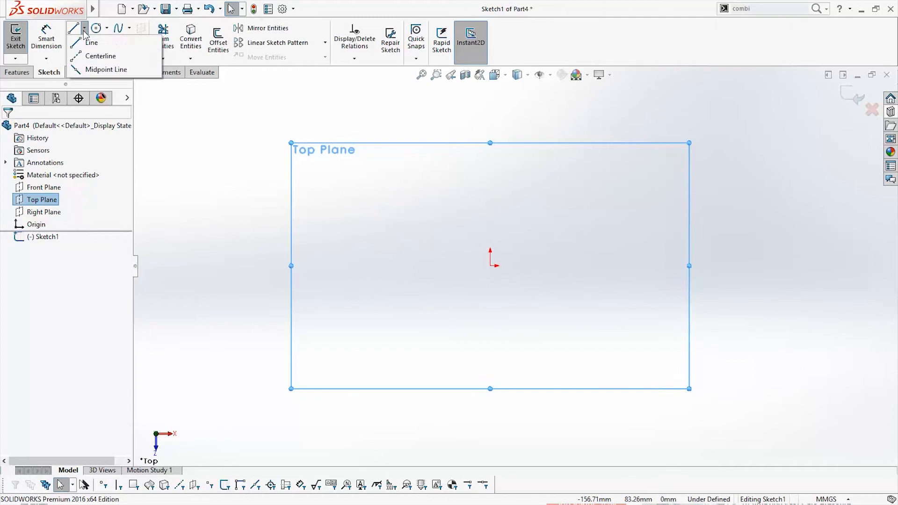
{"action": "left_click", "coordinate": [98, 52]}
{"action": "left_click", "coordinate": [491, 266]}
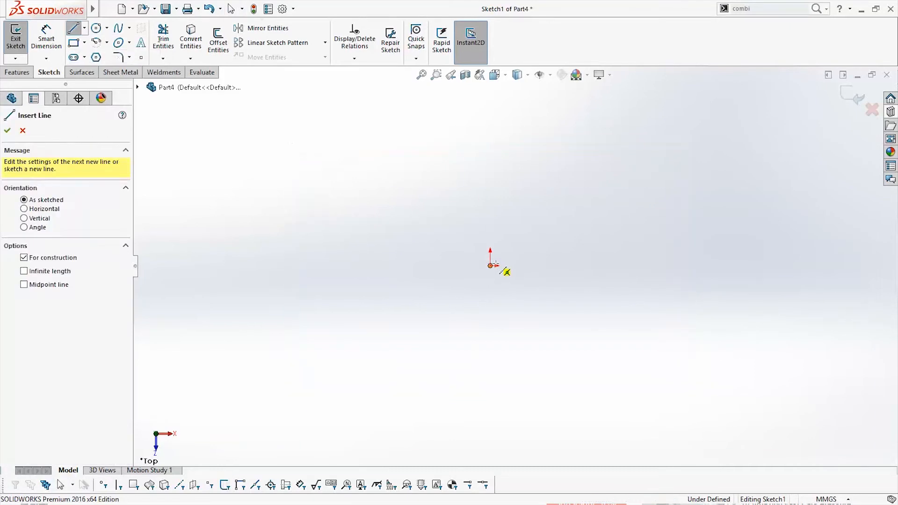
{"action": "left_click", "coordinate": [666, 266]}
{"action": "key", "text": "Escape"}
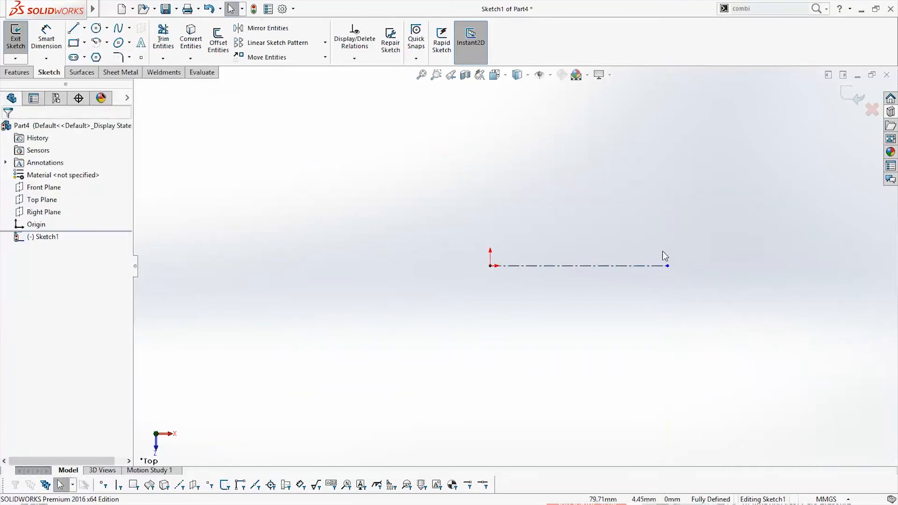
Sketch an open line chain about 42 mm above the centerline: short vertical, downward slope, flat, recessed flat with 45° sides, and a longer flat
{"action": "scroll", "coordinate": [633, 215], "scroll_direction": "down", "scroll_amount": 2}
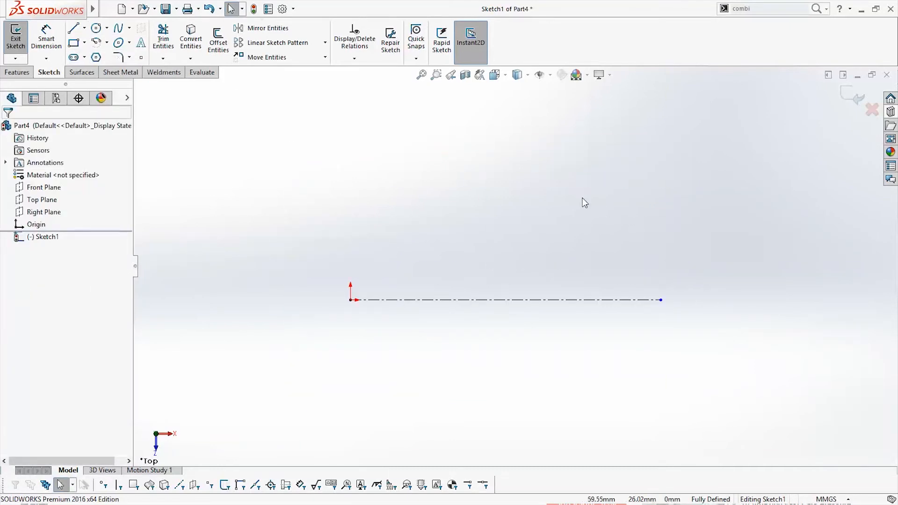
{"action": "left_click", "coordinate": [73, 29]}
{"action": "left_click", "coordinate": [299, 107]}
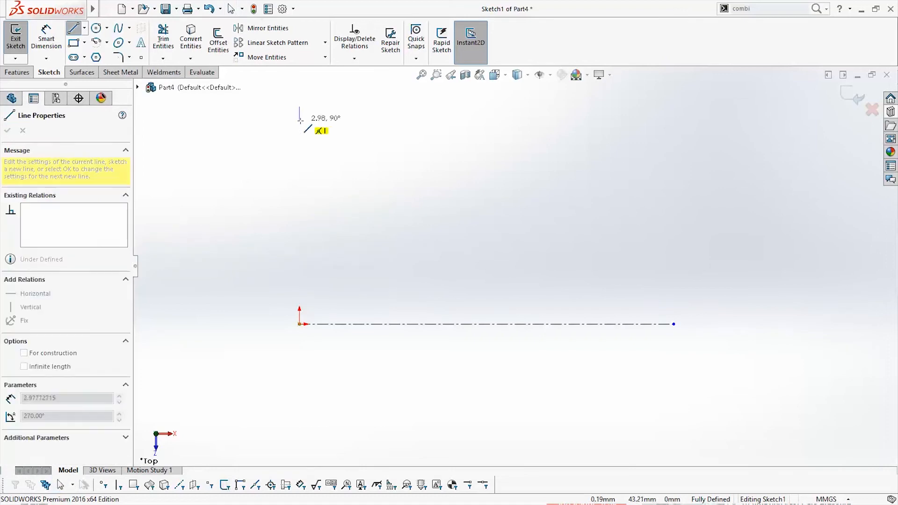
{"action": "left_click", "coordinate": [300, 115]}
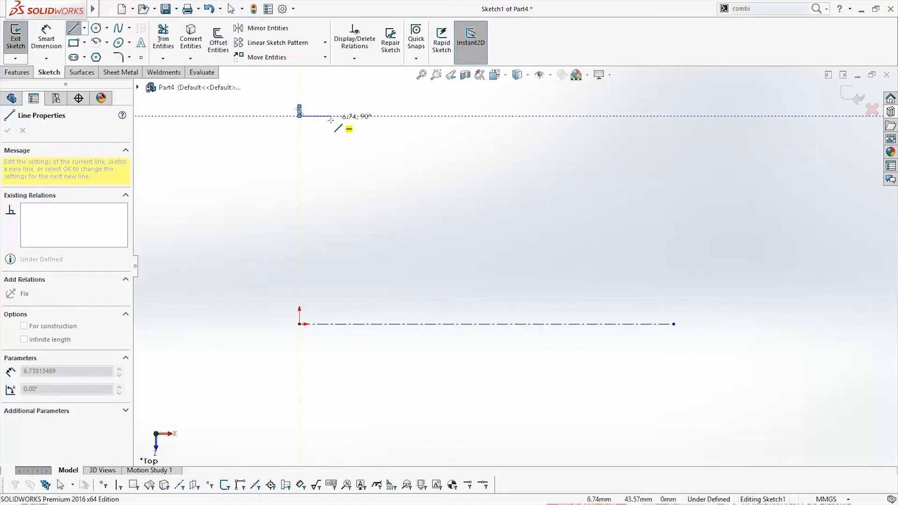
{"action": "left_click", "coordinate": [319, 126]}
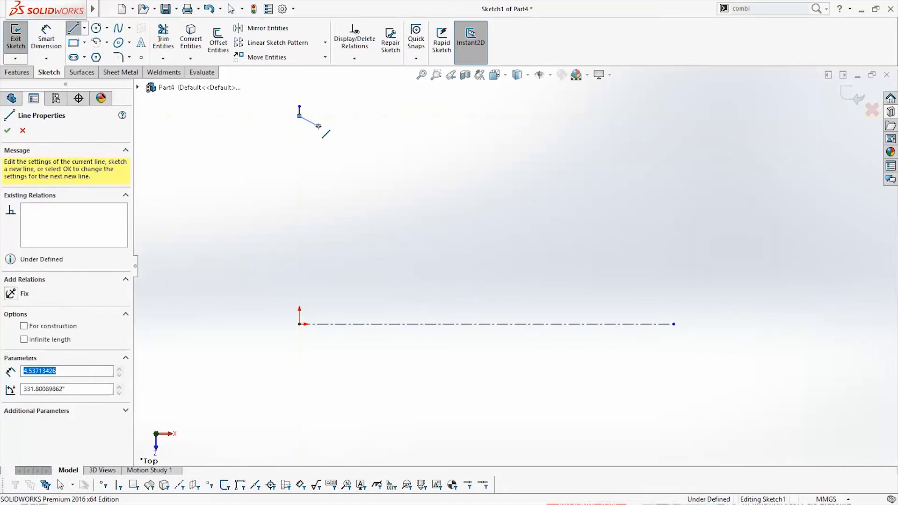
{"action": "left_click", "coordinate": [357, 126]}
{"action": "left_click", "coordinate": [371, 141]}
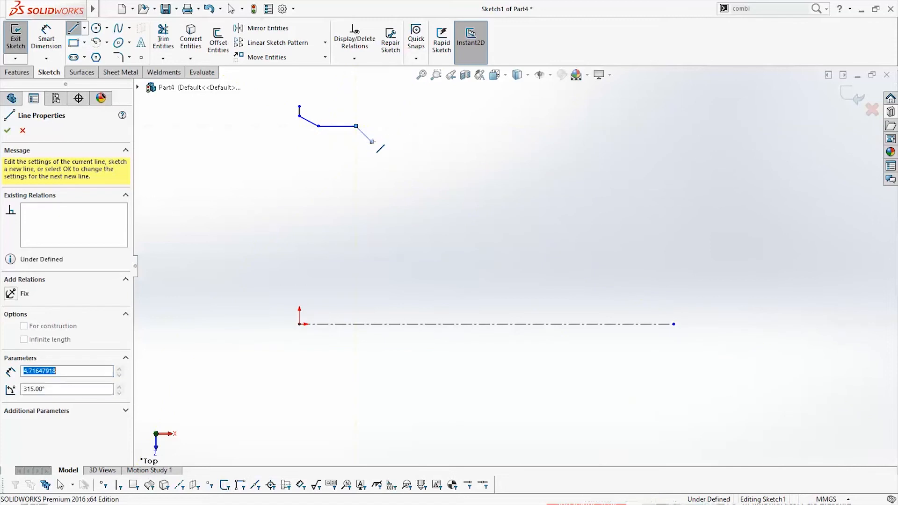
{"action": "left_click", "coordinate": [421, 141]}
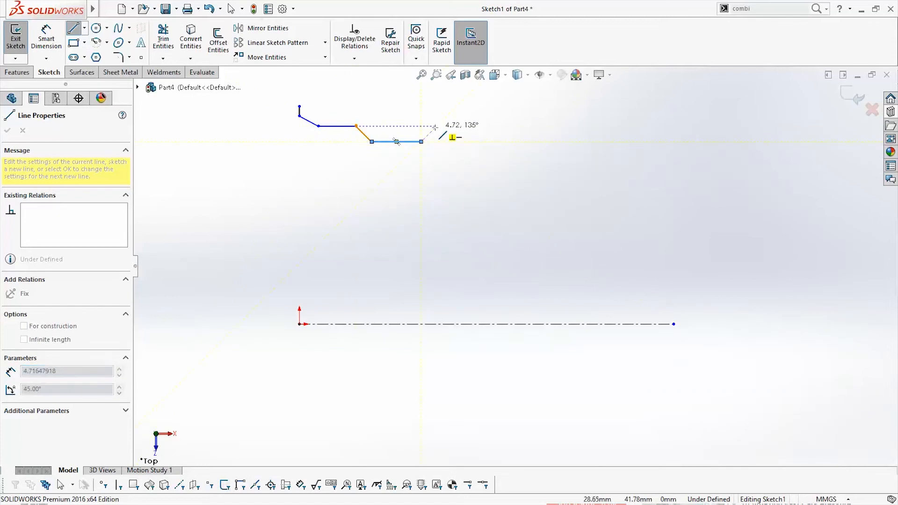
{"action": "left_click", "coordinate": [436, 126]}
{"action": "left_click", "coordinate": [509, 126]}
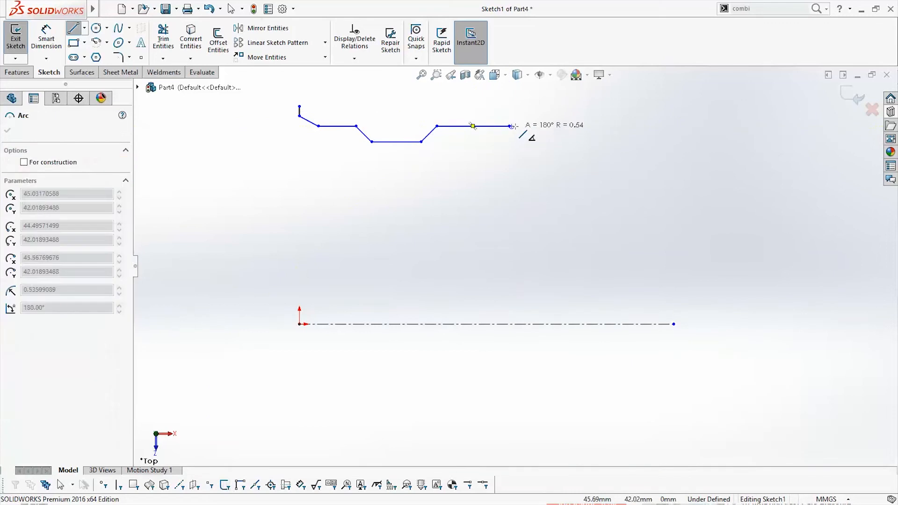
{"action": "key", "text": "Escape"}
{"action": "key", "text": "Escape"}
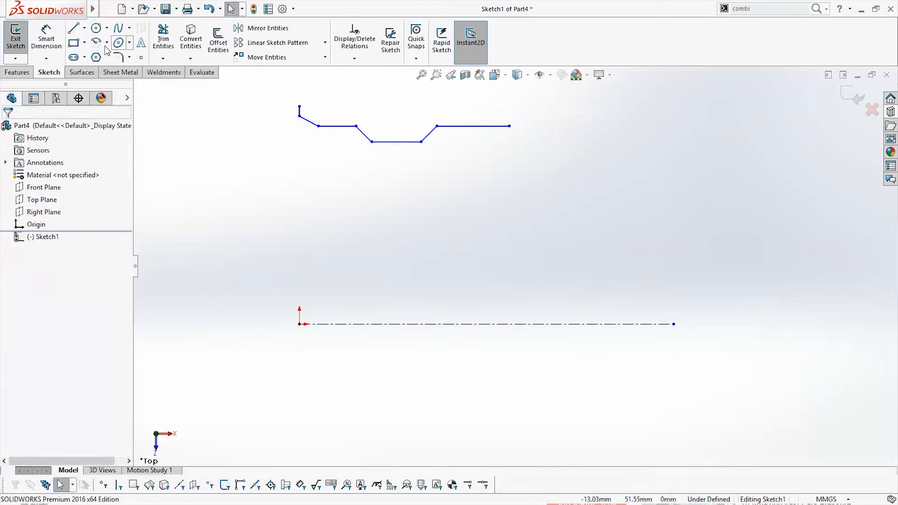
Extend the profile's right end with an upward slope and a short vertical line level with the left end's top point
{"action": "left_click", "coordinate": [76, 29]}
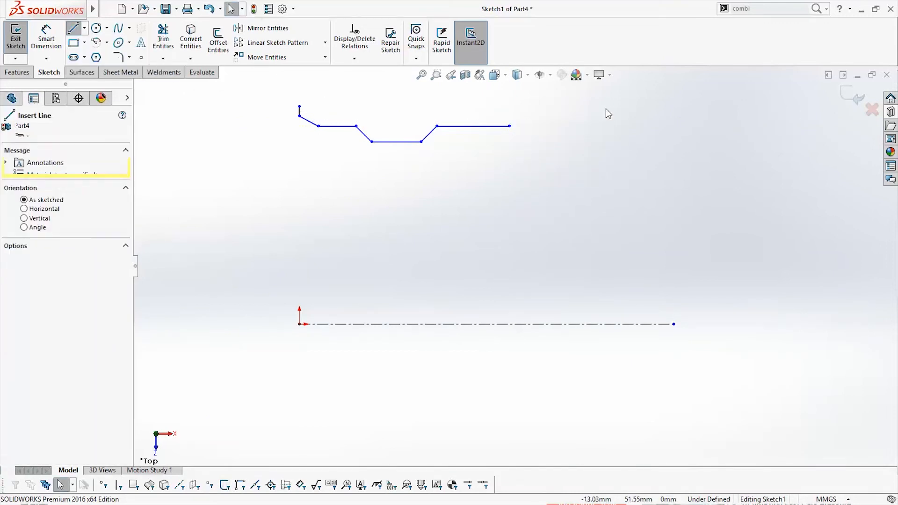
{"action": "left_click", "coordinate": [510, 125]}
{"action": "left_click", "coordinate": [531, 116]}
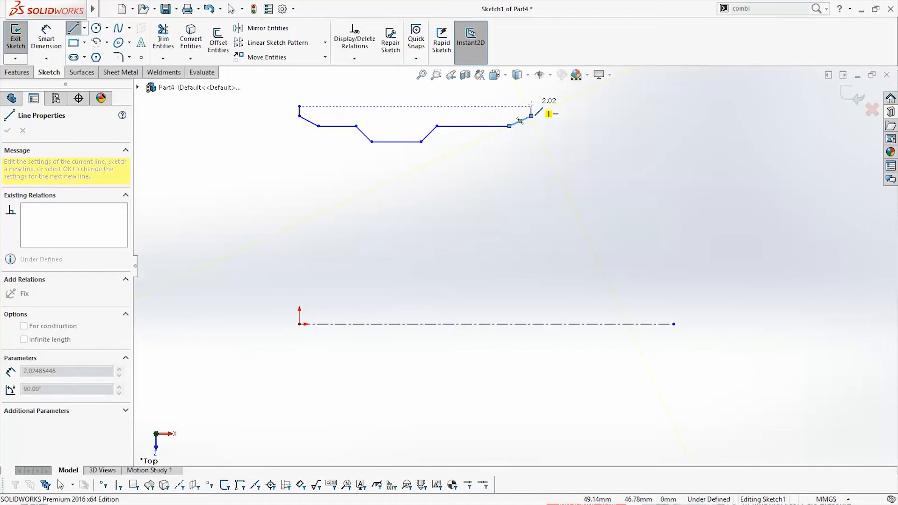
{"action": "left_click", "coordinate": [531, 106]}
{"action": "key", "text": "Escape"}
{"action": "key", "text": "Escape"}
Add a horizontal relation between the top endpoints of the profile's two short vertical end lines
{"action": "left_click", "coordinate": [531, 107]}
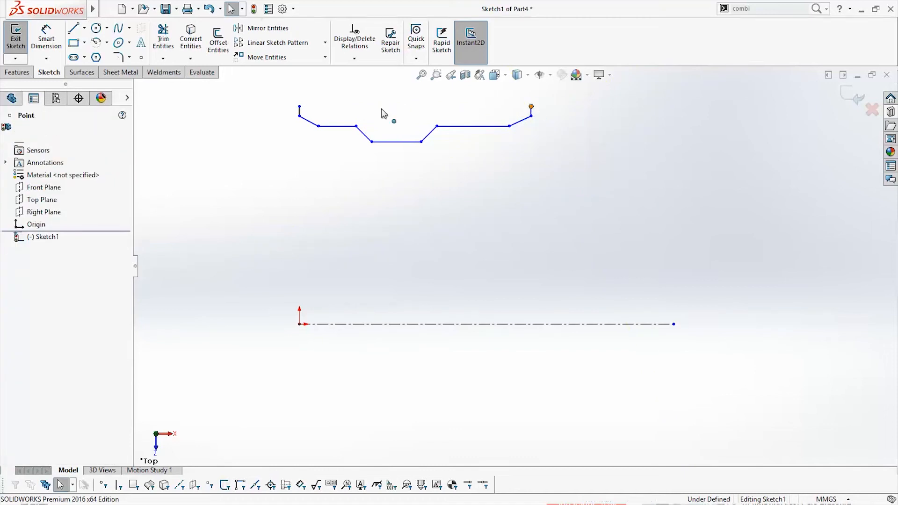
{"action": "left_click", "coordinate": [299, 107], "text": "ctrl"}
{"action": "left_click", "coordinate": [35, 312]}
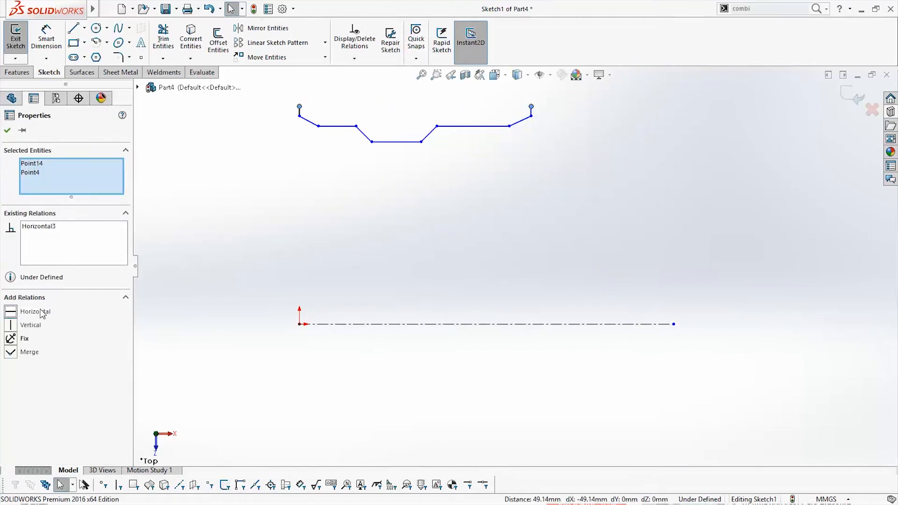
{"action": "key", "text": "Escape"}
Dimension the overall width between the two short vertical end lines as 250 mm
{"action": "left_click", "coordinate": [58, 39]}
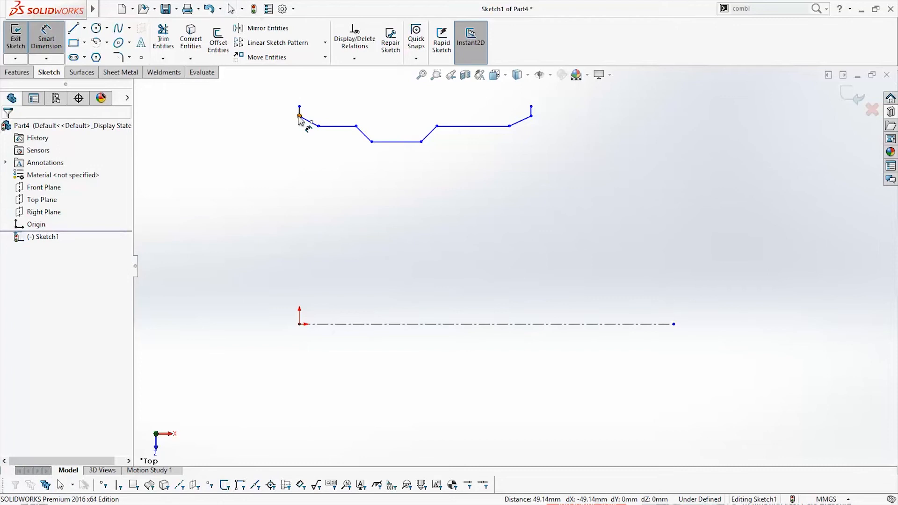
{"action": "key", "text": "Escape"}
{"action": "left_click", "coordinate": [33, 33]}
{"action": "left_click", "coordinate": [300, 112]}
{"action": "left_click", "coordinate": [532, 112]}
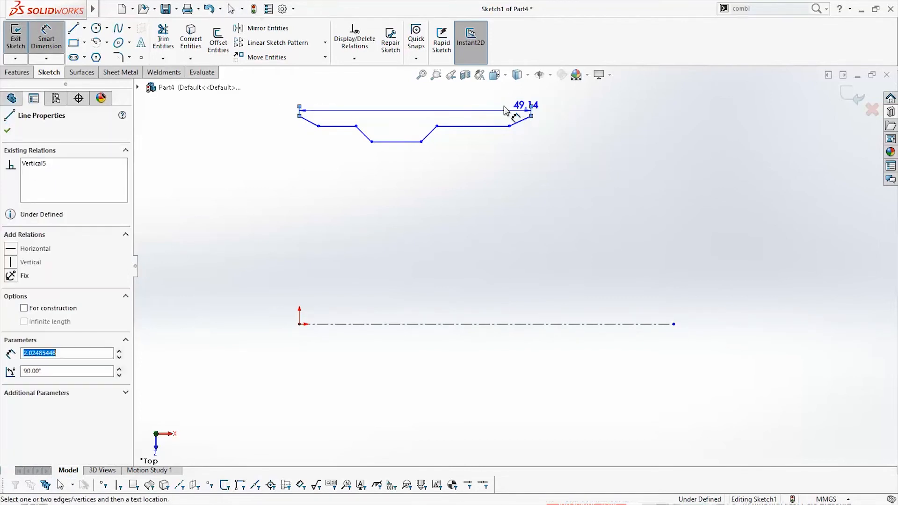
{"action": "left_click", "coordinate": [487, 103]}
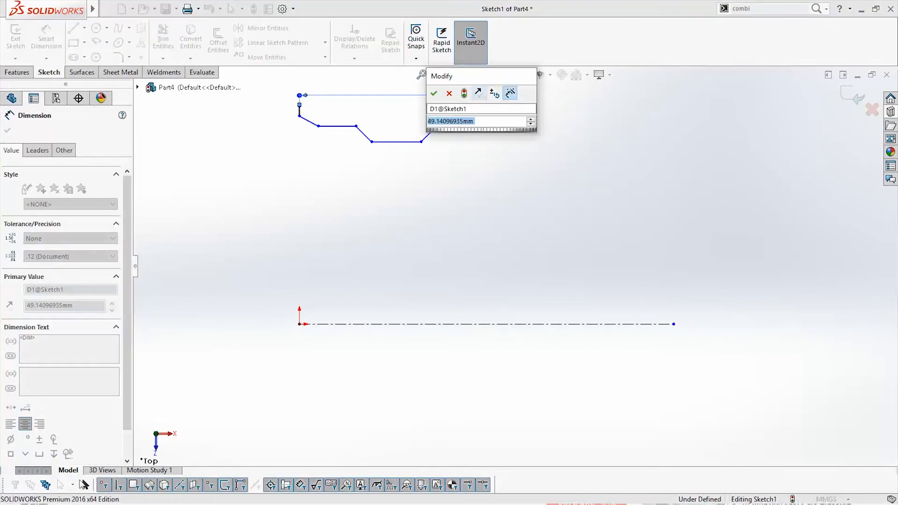
{"action": "type", "text": "250"}
{"action": "key", "text": "Return"}
{"action": "key", "text": "Escape"}
Move the overall width dimension above the profile
{"action": "scroll", "coordinate": [374, 189], "scroll_direction": "up", "scroll_amount": 1}
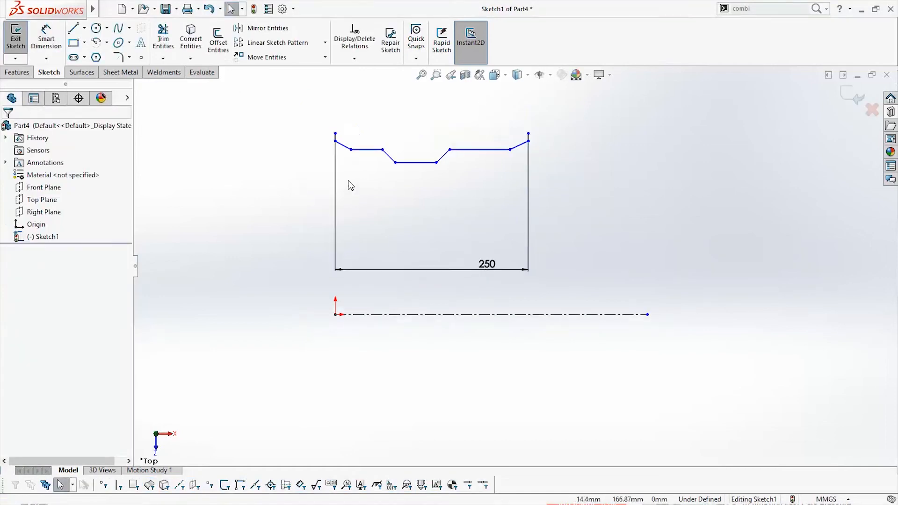
{"action": "scroll", "coordinate": [388, 181], "scroll_direction": "down", "scroll_amount": 1}
{"action": "left_click_drag", "start_coordinate": [545, 304], "coordinate": [467, 103]}
Dimension the left short vertical end line's height as 4 mm
{"action": "left_click", "coordinate": [47, 40]}
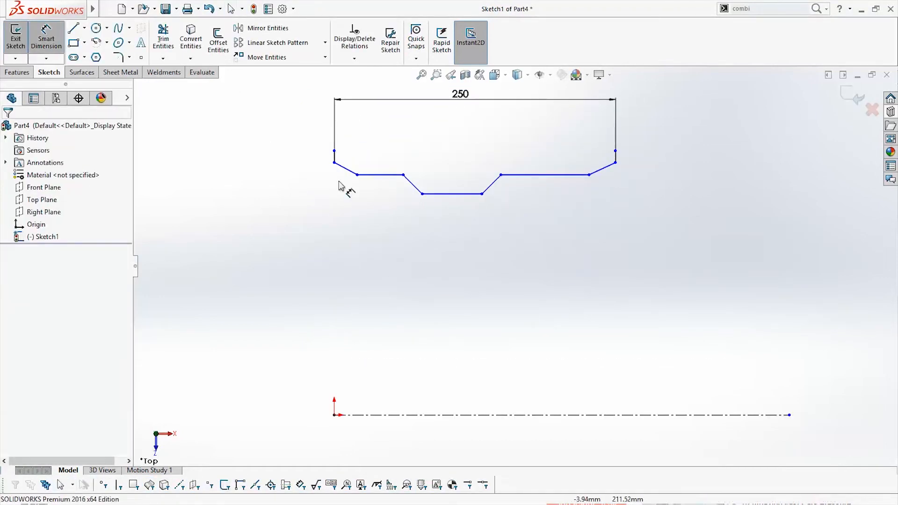
{"action": "left_click", "coordinate": [334, 151]}
{"action": "left_click", "coordinate": [340, 163]}
{"action": "left_click", "coordinate": [302, 159]}
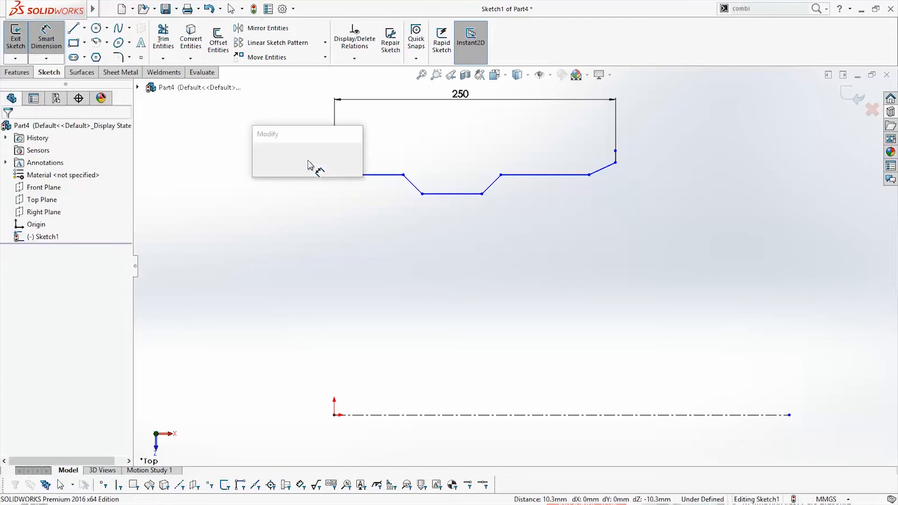
{"action": "type", "text": "4"}
{"action": "key", "text": "Return"}
{"action": "key", "text": "Escape"}
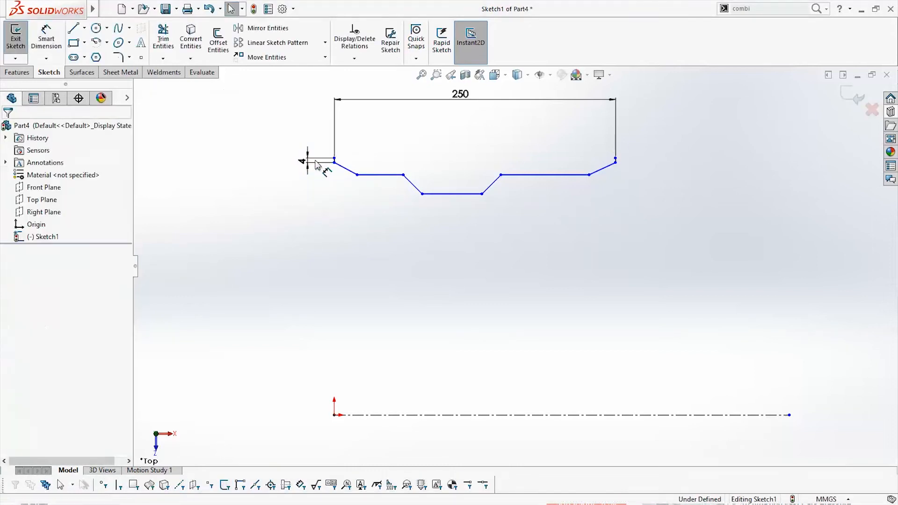
Dimension the angle between the left vertical end line and the adjoining sloped line as 60°
{"action": "scroll", "coordinate": [311, 159], "scroll_direction": "down", "scroll_amount": 3}
{"action": "left_click", "coordinate": [387, 198]}
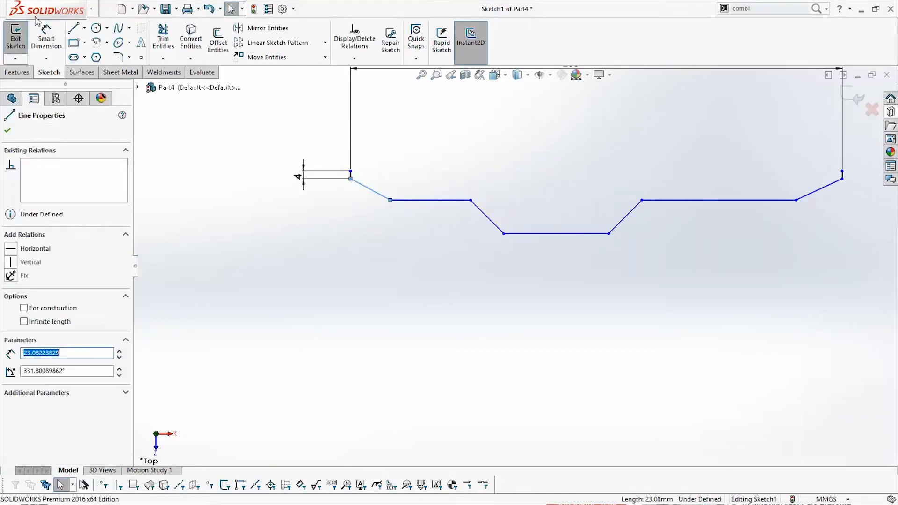
{"action": "left_click", "coordinate": [47, 40]}
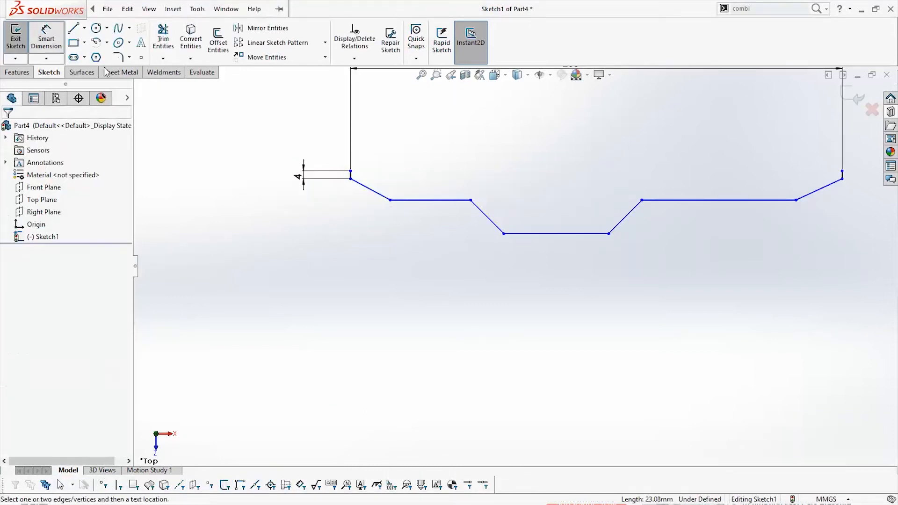
{"action": "left_click", "coordinate": [372, 190]}
{"action": "scroll", "coordinate": [352, 178], "scroll_direction": "down", "scroll_amount": 2}
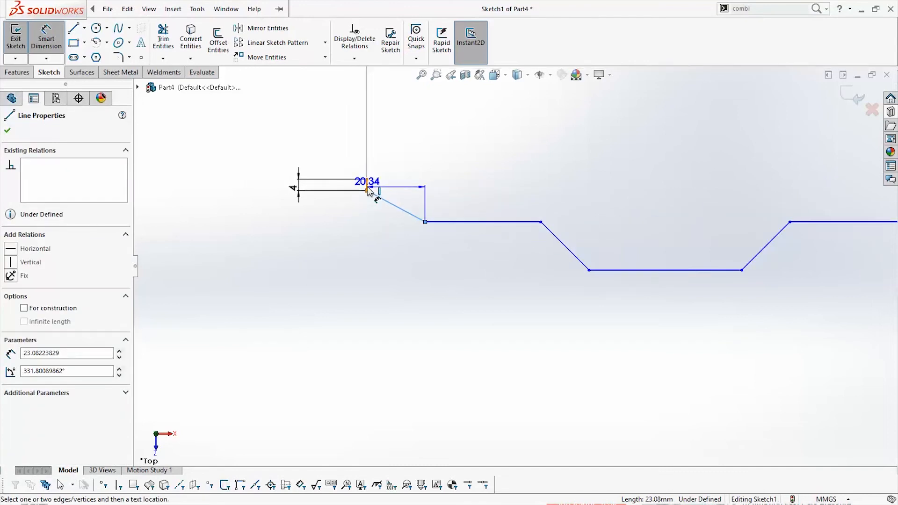
{"action": "left_click", "coordinate": [366, 186]}
{"action": "left_click", "coordinate": [405, 242]}
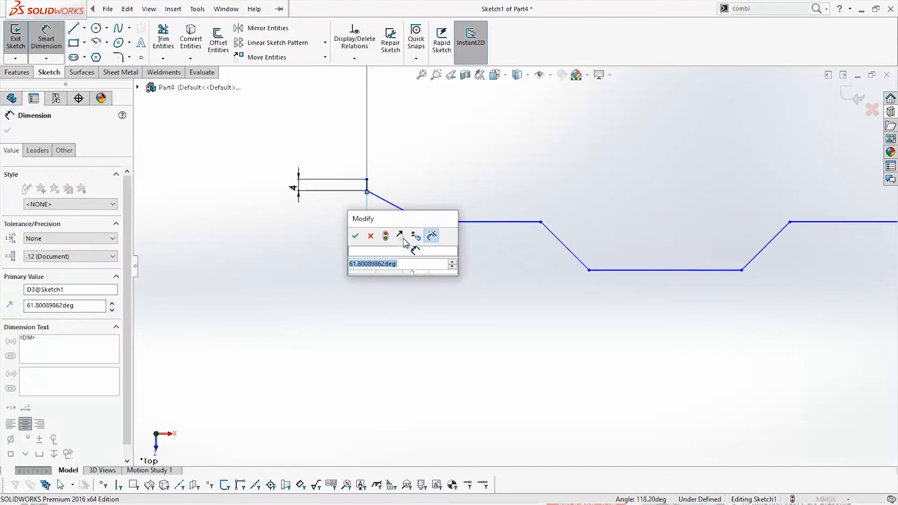
{"action": "type", "text": "60"}
{"action": "key", "text": "Return"}
Dimension the vertical drop across the left sloped line, between its two endpoints, as 12 mm
{"action": "left_click", "coordinate": [424, 224]}
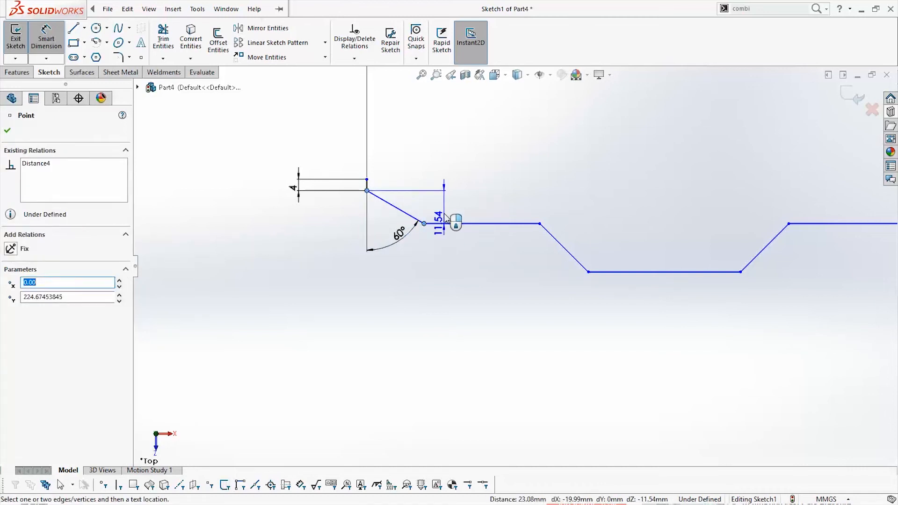
{"action": "left_click", "coordinate": [440, 211]}
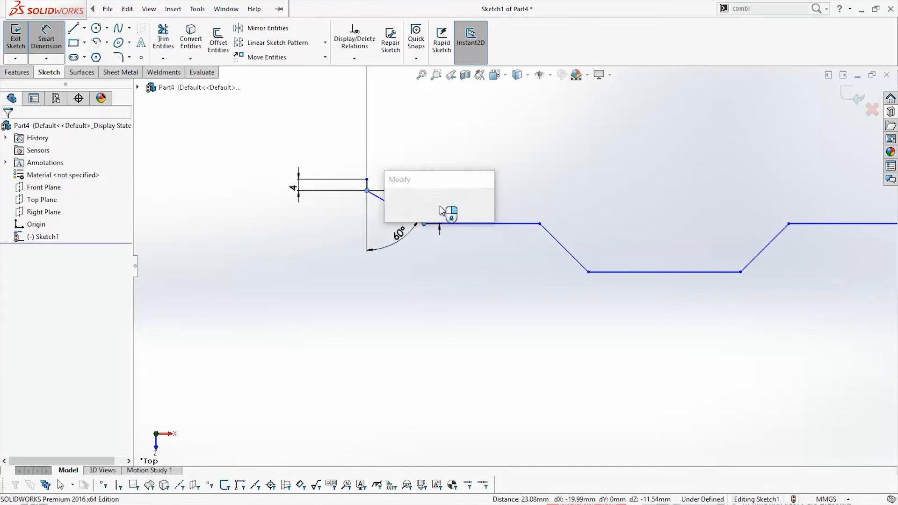
{"action": "type", "text": "12"}
{"action": "key", "text": "Return"}
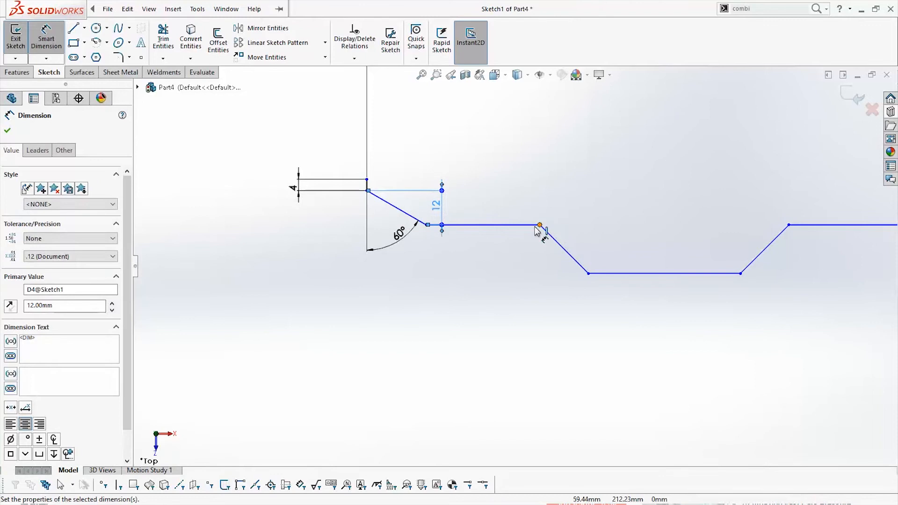
Set the length of the left flat line beside the first slope to 20 mm with a dimension
{"action": "left_click", "coordinate": [533, 226]}
{"action": "left_click", "coordinate": [514, 279]}
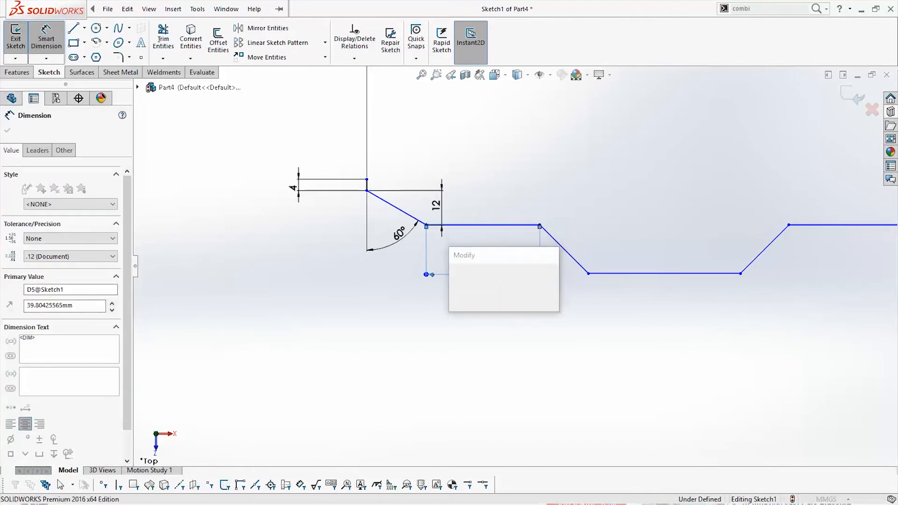
{"action": "type", "text": "20"}
{"action": "key", "text": "Return"}
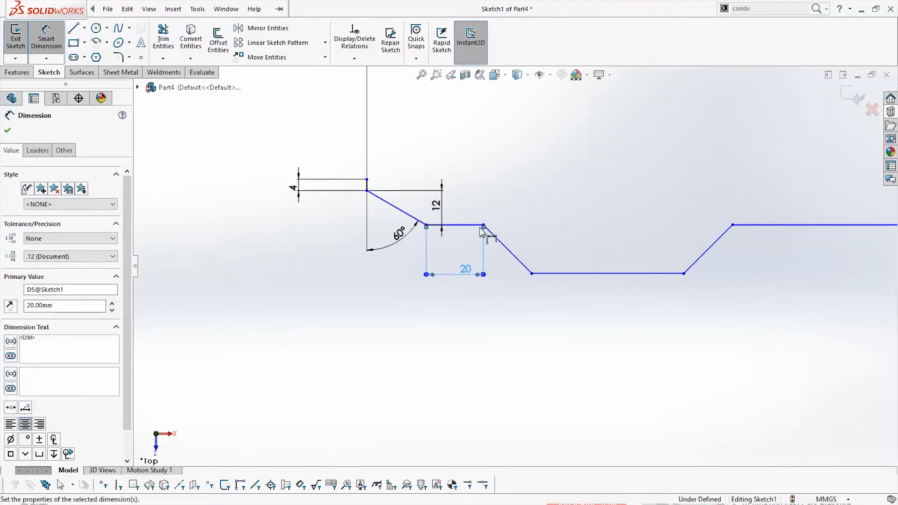
Dimension the vertical distance between the left flat and the recessed central flat as 12 mm
{"action": "left_click", "coordinate": [478, 226]}
{"action": "left_click", "coordinate": [538, 273]}
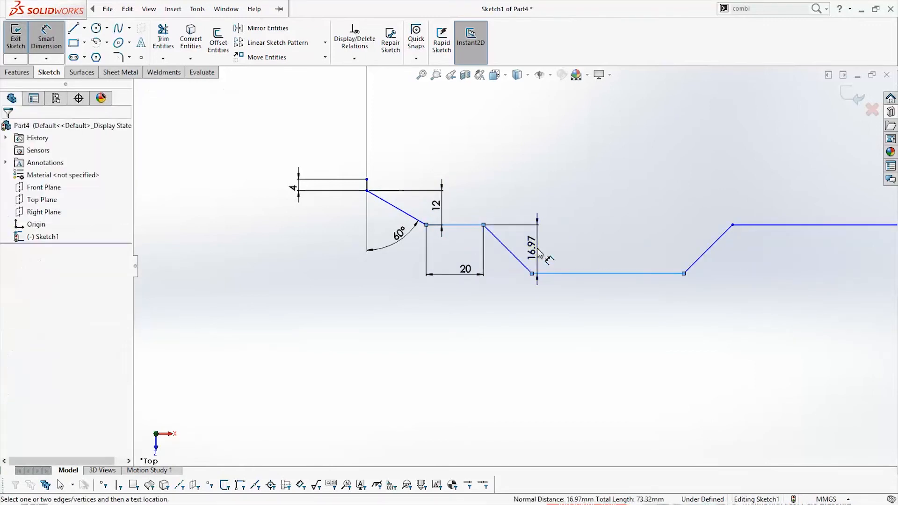
{"action": "left_click", "coordinate": [538, 253]}
{"action": "type", "text": "12"}
{"action": "key", "text": "Return"}
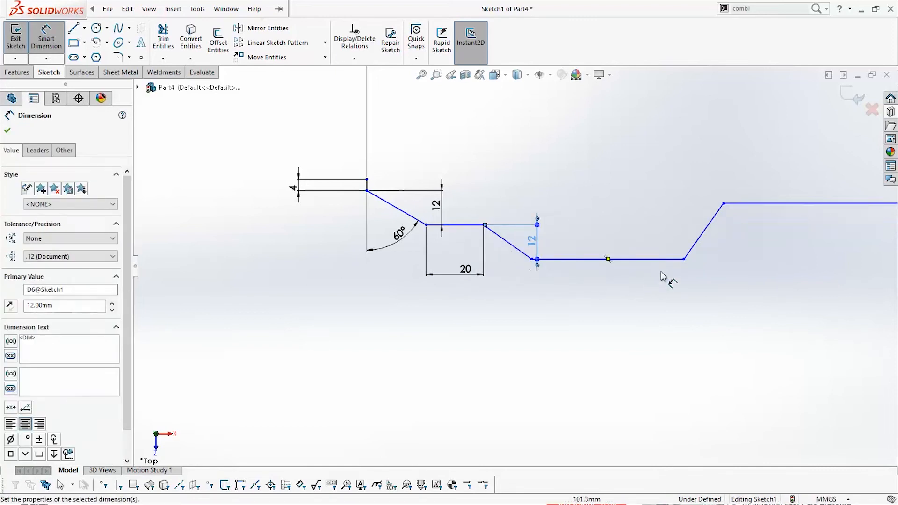
Add an Equal relation between the two sloped lines on either side of the recessed central flat
{"action": "key", "text": "z"}
{"action": "scroll", "coordinate": [533, 281], "scroll_direction": "up", "scroll_amount": 3}
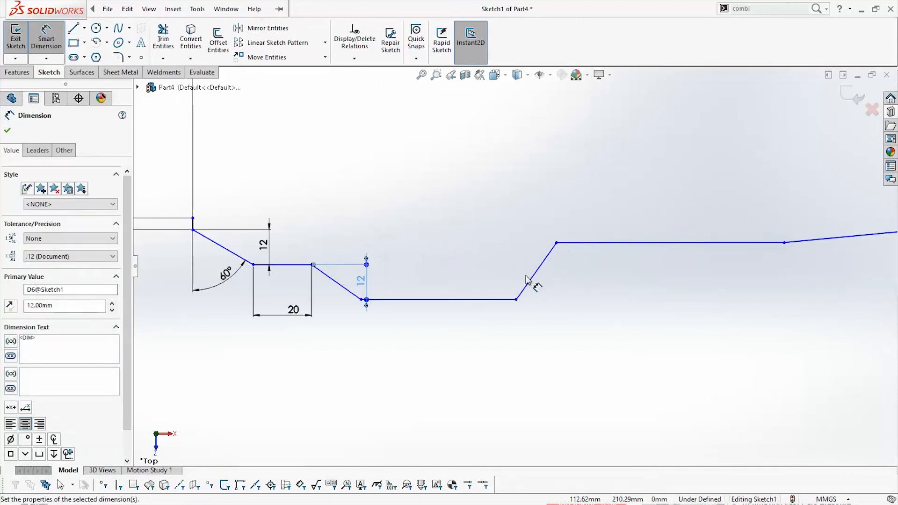
{"action": "key", "text": "Escape"}
{"action": "left_click", "coordinate": [536, 271]}
{"action": "left_click", "coordinate": [360, 298]}
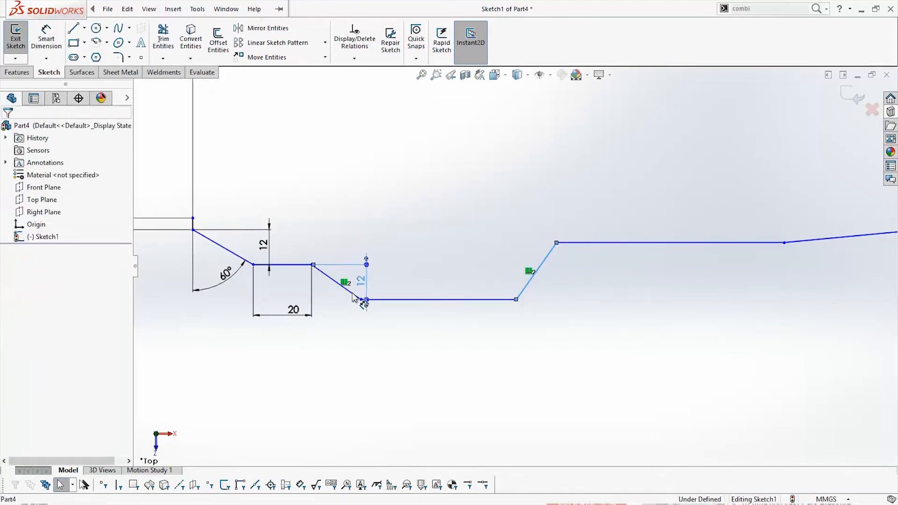
{"action": "left_click", "coordinate": [260, 364]}
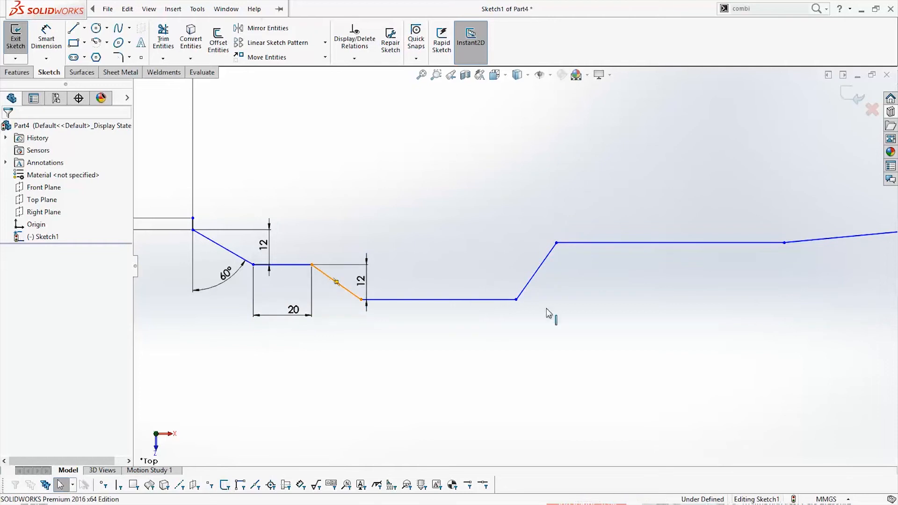
{"action": "left_click", "coordinate": [534, 272]}
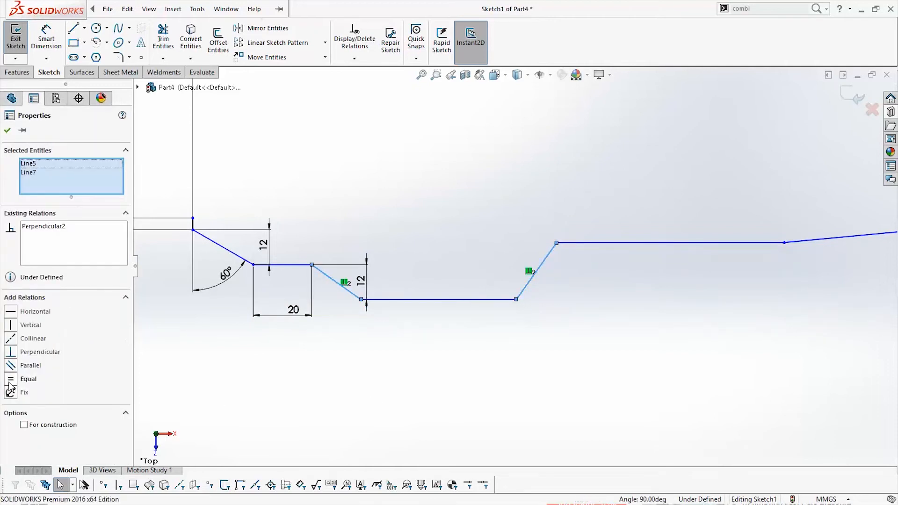
{"action": "left_click", "coordinate": [10, 379]}
{"action": "left_click", "coordinate": [442, 343]}
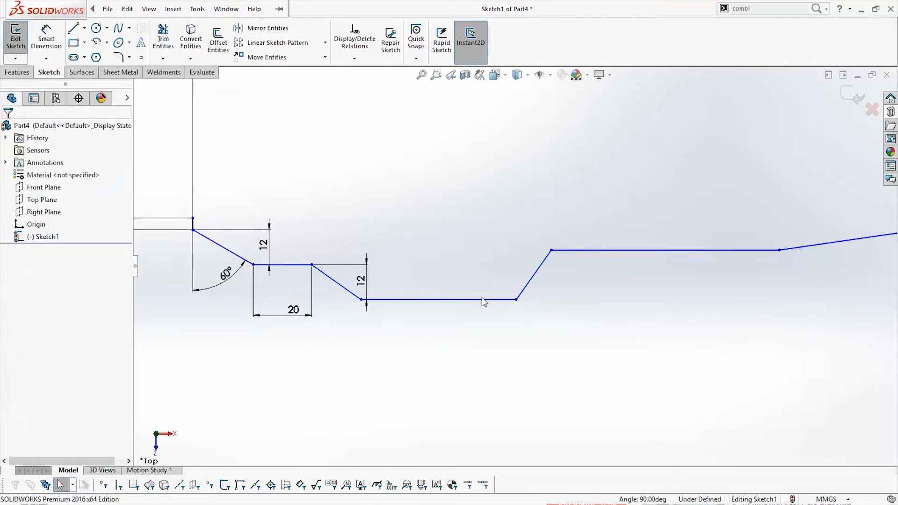
Make the long right flat collinear with the 20 mm left flat
{"action": "left_click", "coordinate": [588, 255]}
{"action": "left_click", "coordinate": [282, 264], "text": "ctrl"}
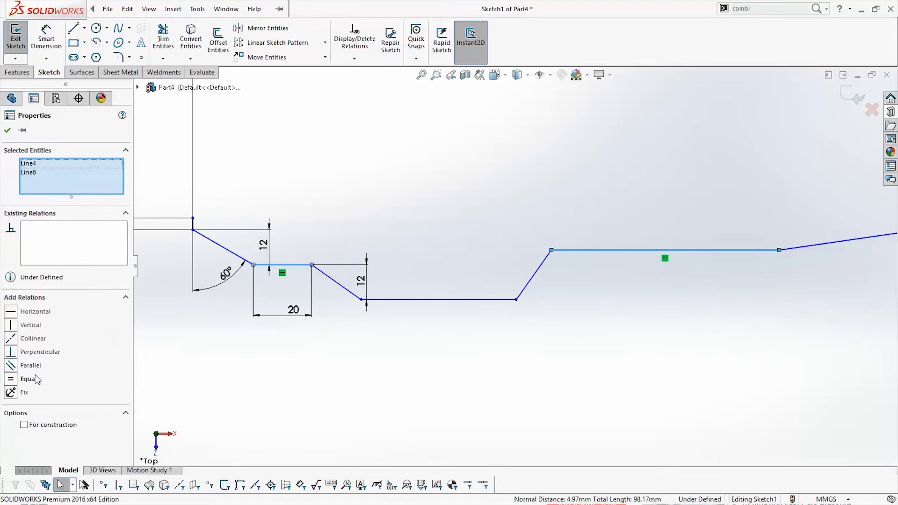
{"action": "left_click", "coordinate": [10, 338]}
{"action": "scroll", "coordinate": [636, 240], "scroll_direction": "up", "scroll_amount": 4}
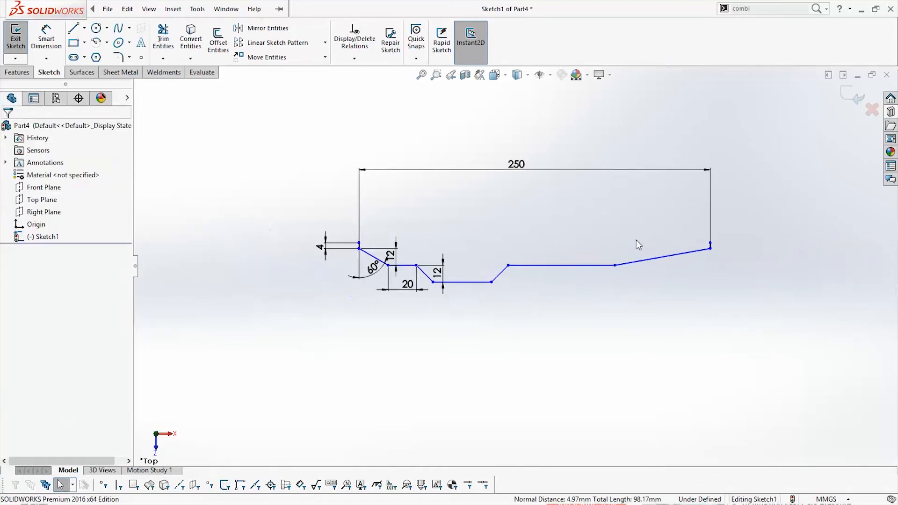
Add a Horizontal relation between the lower endpoints of the two short vertical end lines
{"action": "scroll", "coordinate": [720, 266], "scroll_direction": "down", "scroll_amount": 1}
{"action": "left_click", "coordinate": [722, 251]}
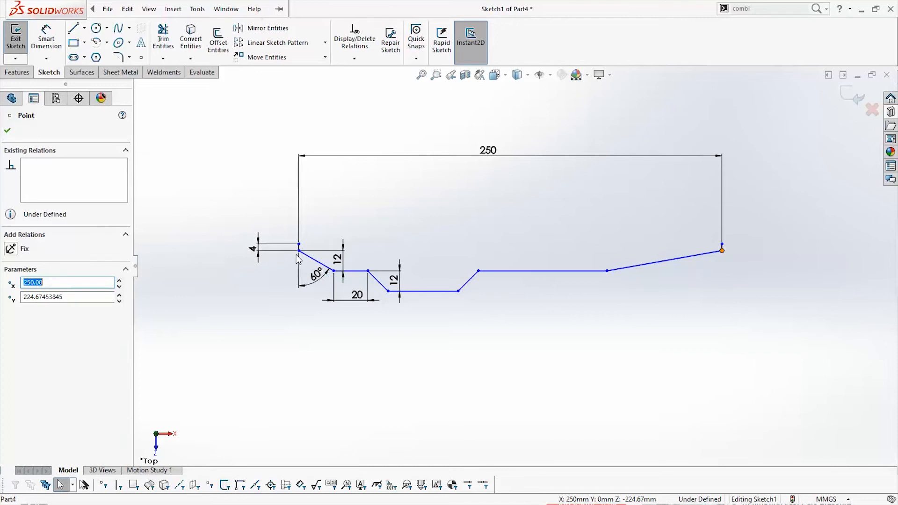
{"action": "left_click", "coordinate": [299, 250], "text": "ctrl"}
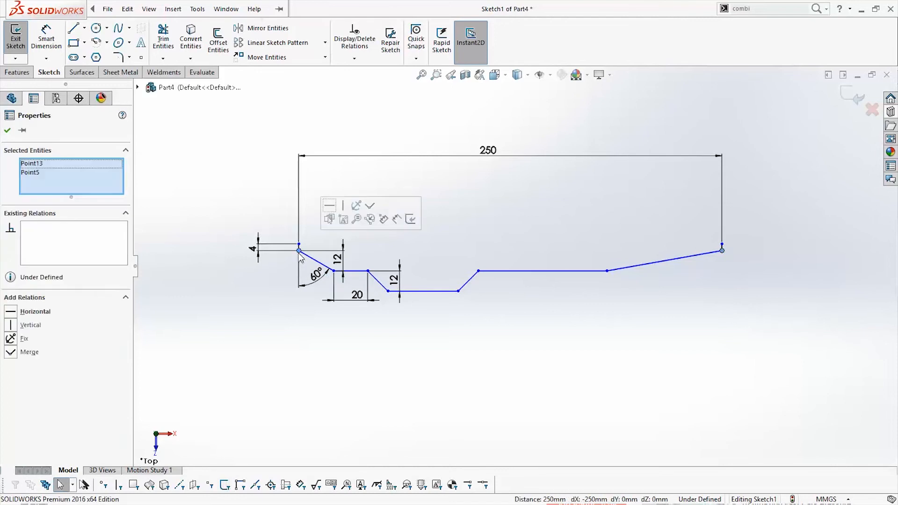
{"action": "left_click", "coordinate": [14, 314]}
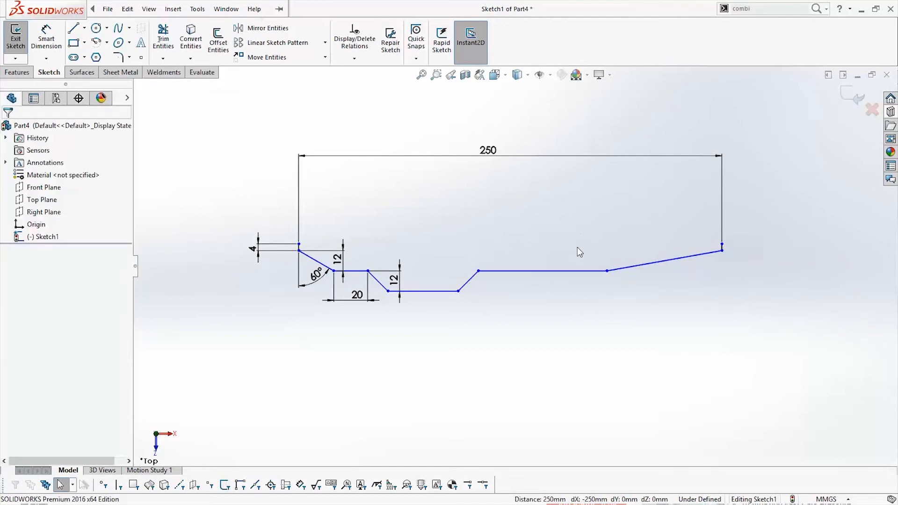
Add an Equal relation between the outer left and outer right sloped lines of the profile
{"action": "left_click", "coordinate": [318, 264]}
{"action": "left_click", "coordinate": [629, 274], "text": "ctrl"}
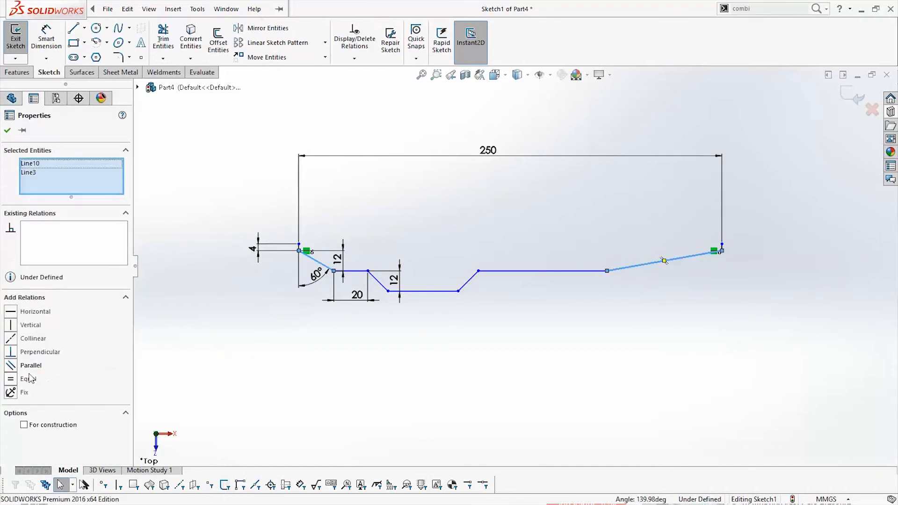
{"action": "left_click", "coordinate": [558, 321]}
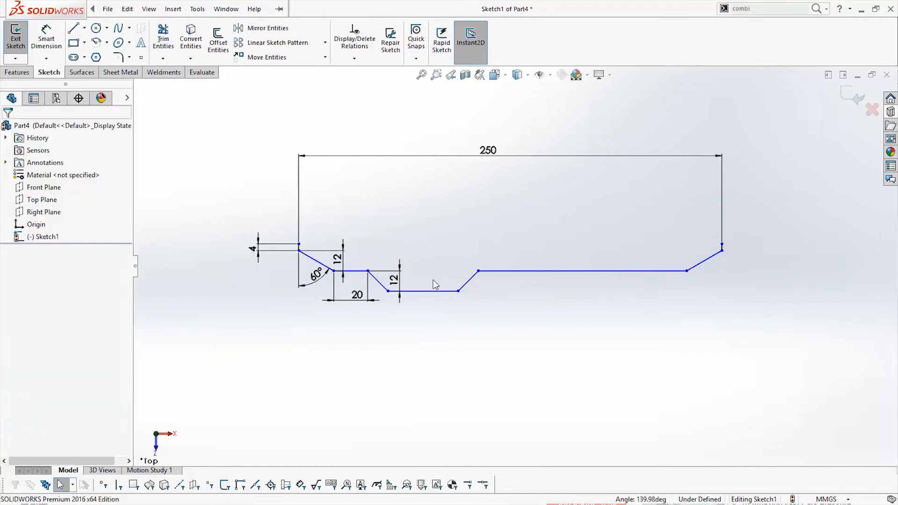
{"action": "scroll", "coordinate": [435, 284], "scroll_direction": "down", "scroll_amount": 3}
{"action": "left_click", "coordinate": [50, 47]}
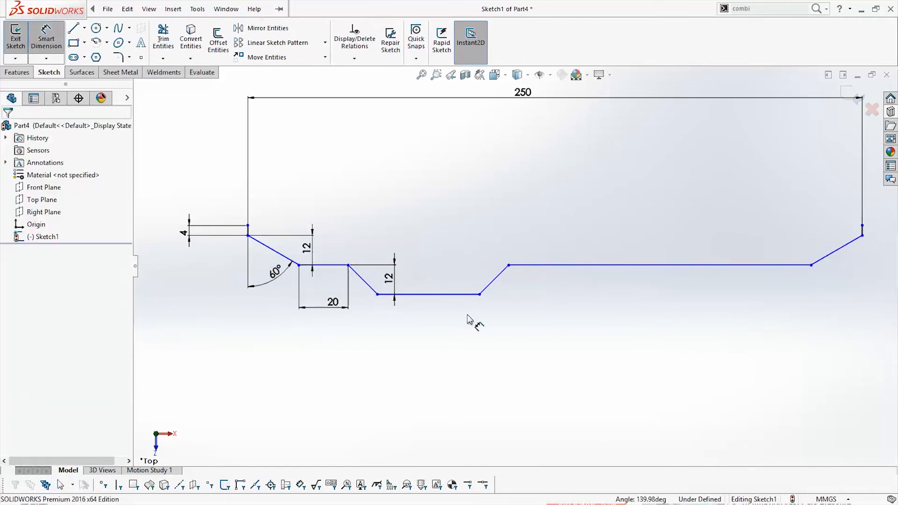
{"action": "left_click", "coordinate": [488, 289]}
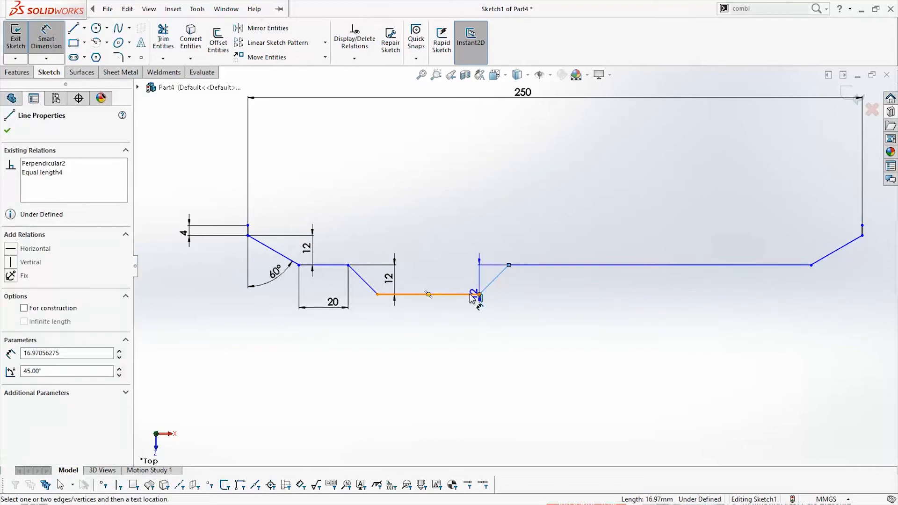
{"action": "left_click", "coordinate": [533, 265]}
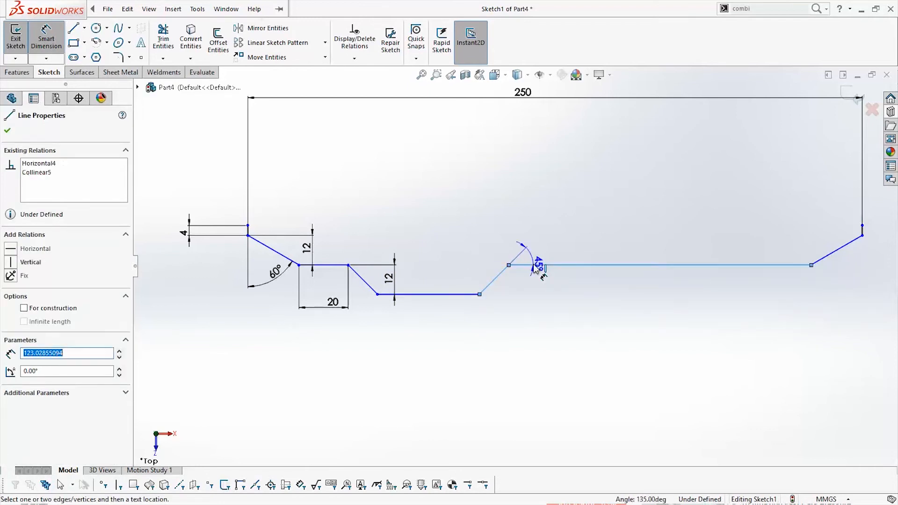
{"action": "left_click", "coordinate": [468, 275]}
{"action": "key", "text": "Escape"}
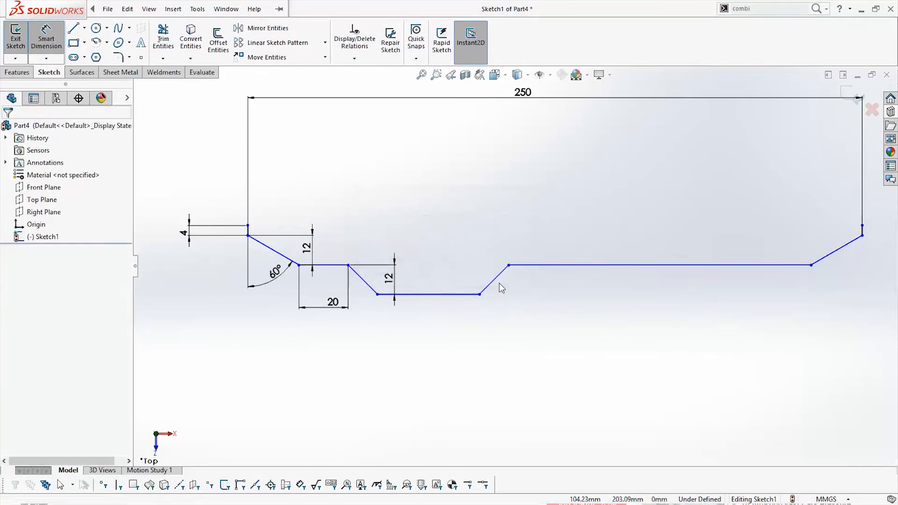
{"action": "key", "text": "Escape"}
Delete the Perpendicular relation between the two sloped lines of the central recess, keeping their Equal relation
{"action": "left_click", "coordinate": [498, 279]}
{"action": "left_click", "coordinate": [59, 352]}
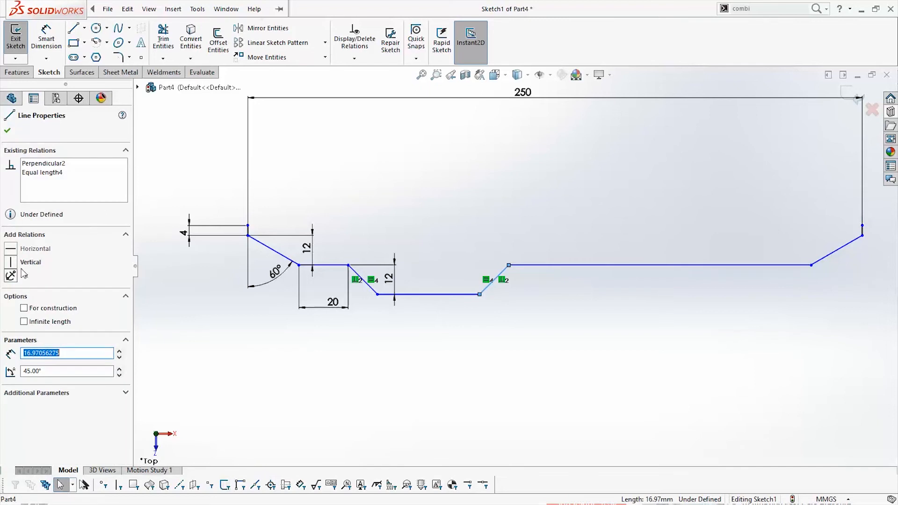
{"action": "left_click", "coordinate": [47, 171]}
{"action": "left_click", "coordinate": [46, 164]}
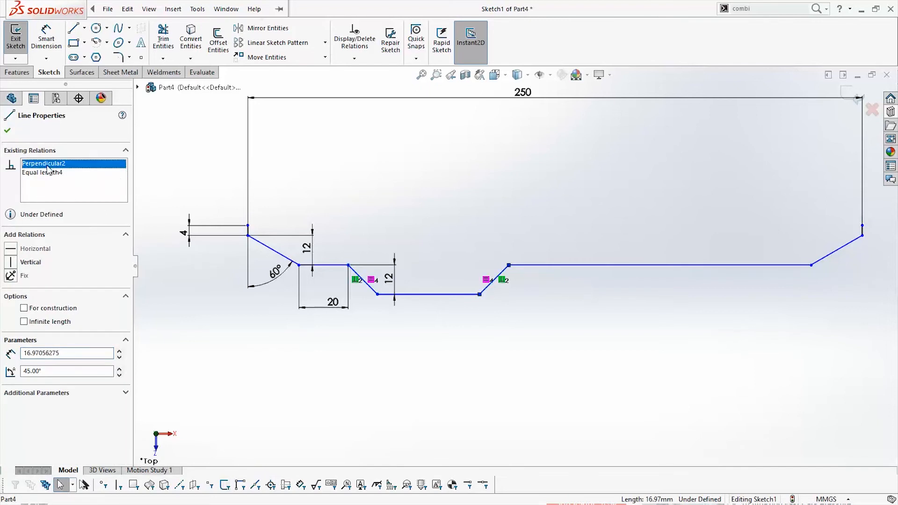
{"action": "key", "text": "Delete"}
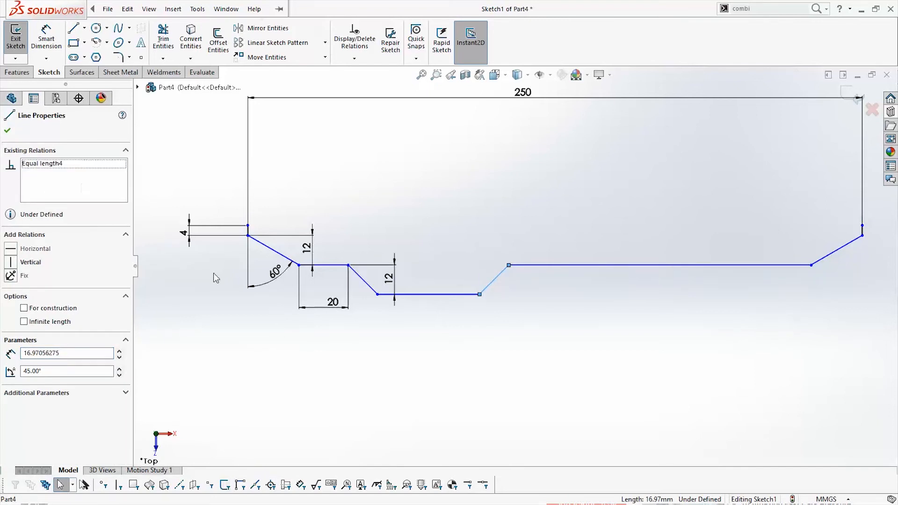
{"action": "left_click", "coordinate": [370, 286]}
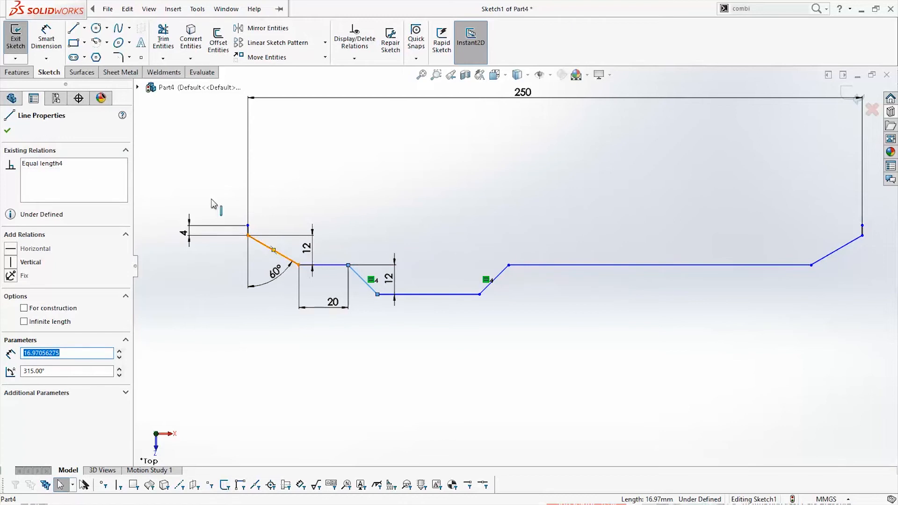
Dimension the angle between the long right flat and the recess's right sloped line as 30°
{"action": "left_click", "coordinate": [48, 44]}
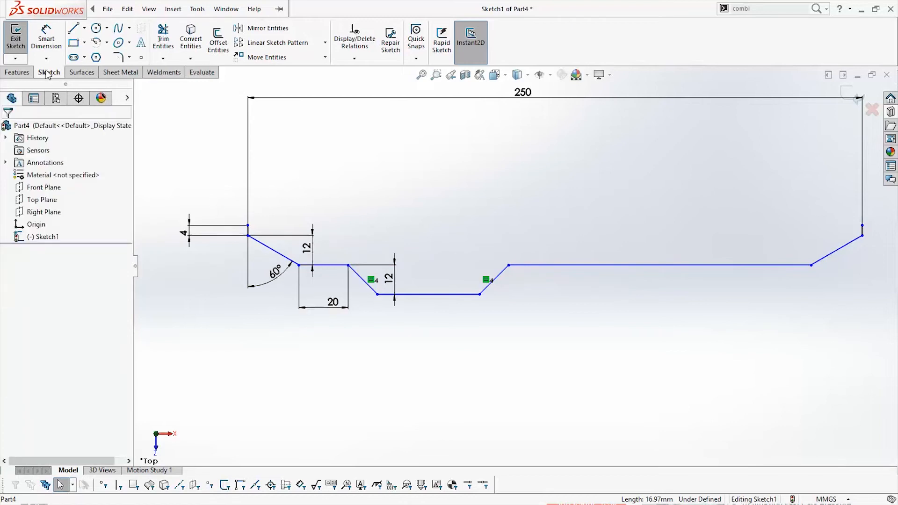
{"action": "left_click", "coordinate": [514, 265]}
{"action": "left_click", "coordinate": [491, 283]}
{"action": "left_click", "coordinate": [514, 307]}
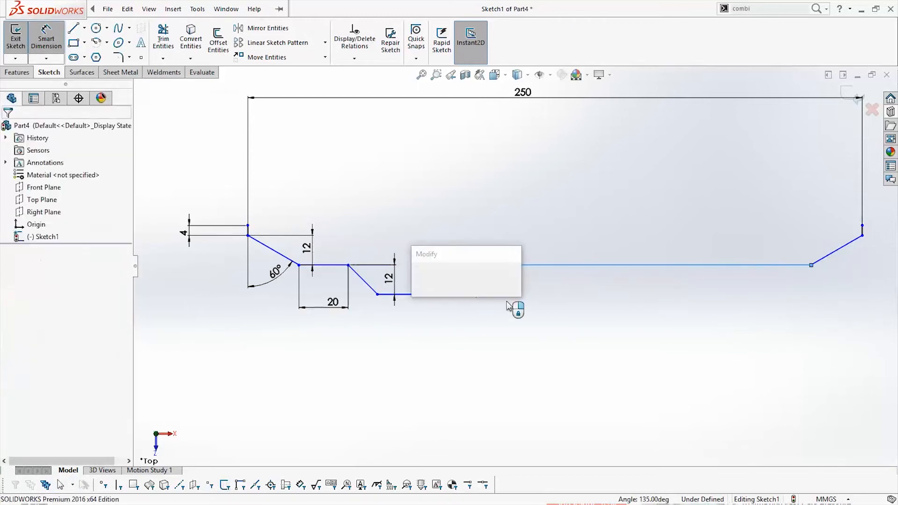
{"action": "type", "text": "30"}
{"action": "key", "text": "Return"}
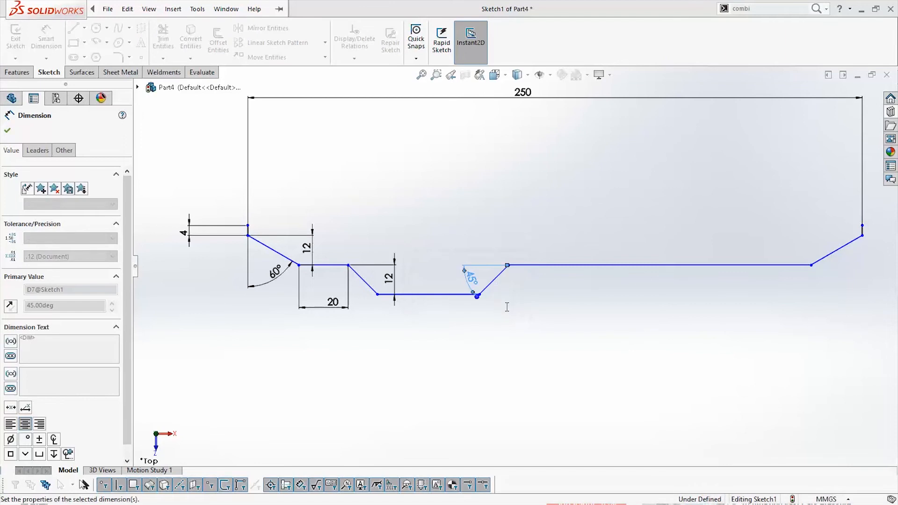
{"action": "scroll", "coordinate": [369, 255], "scroll_direction": "down", "scroll_amount": 3}
{"action": "key", "text": "Escape"}
Try to dimension the vertical distance from the left end line's upper endpoint to the horizontal centerline
{"action": "scroll", "coordinate": [462, 341], "scroll_direction": "up", "scroll_amount": 4}
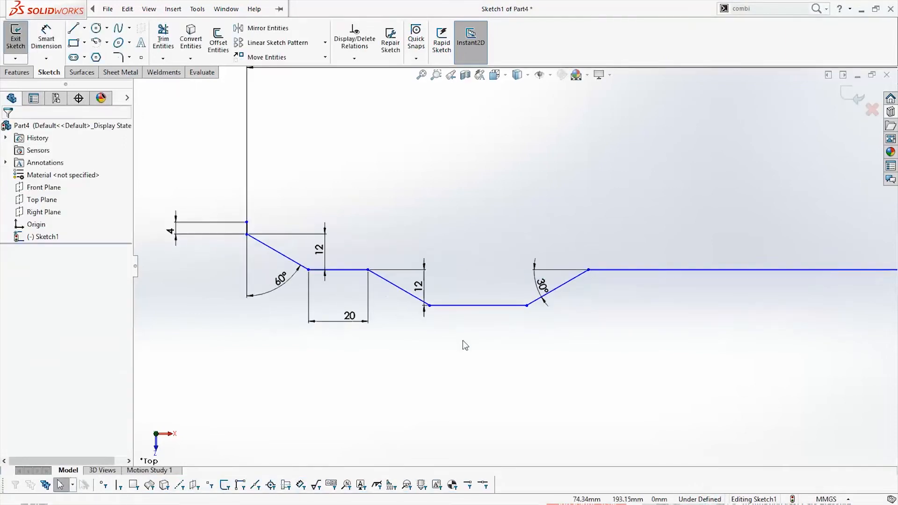
{"action": "scroll", "coordinate": [529, 334], "scroll_direction": "up", "scroll_amount": 2}
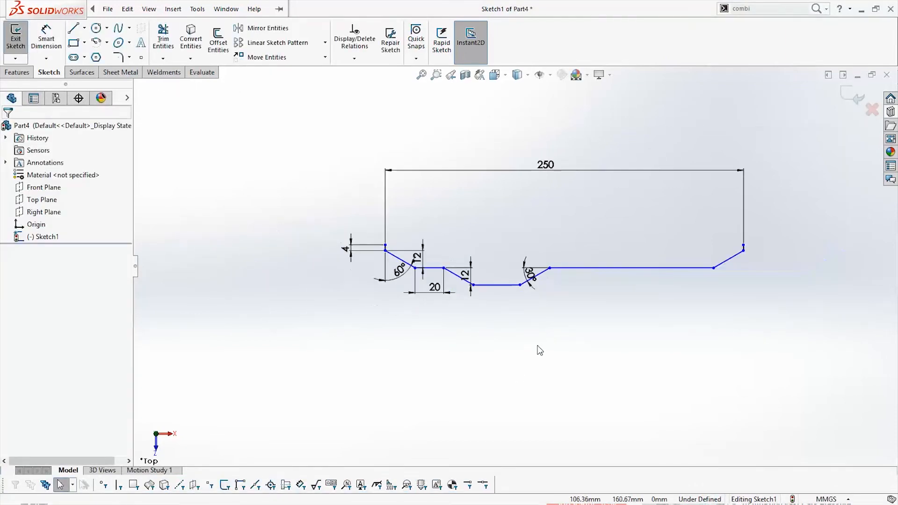
{"action": "scroll", "coordinate": [517, 379], "scroll_direction": "up", "scroll_amount": 5}
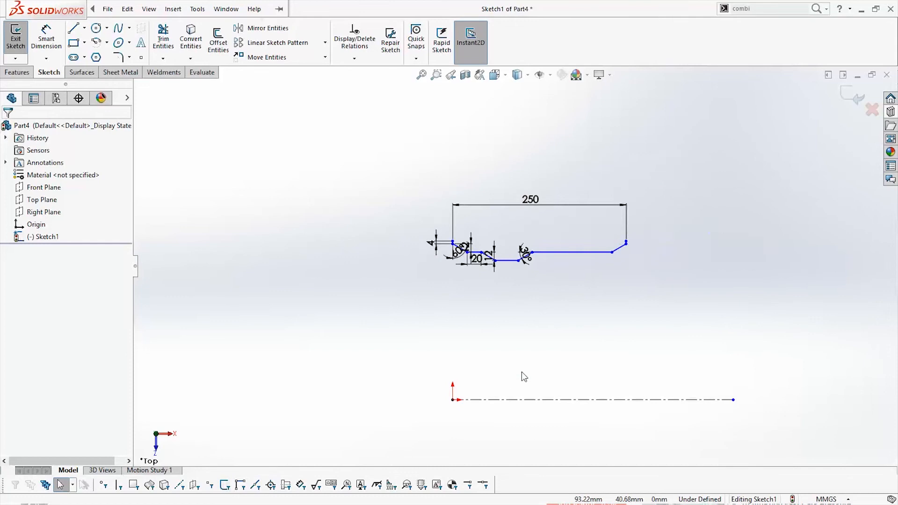
{"action": "scroll", "coordinate": [520, 372], "scroll_direction": "down", "scroll_amount": 2}
{"action": "left_click", "coordinate": [47, 38]}
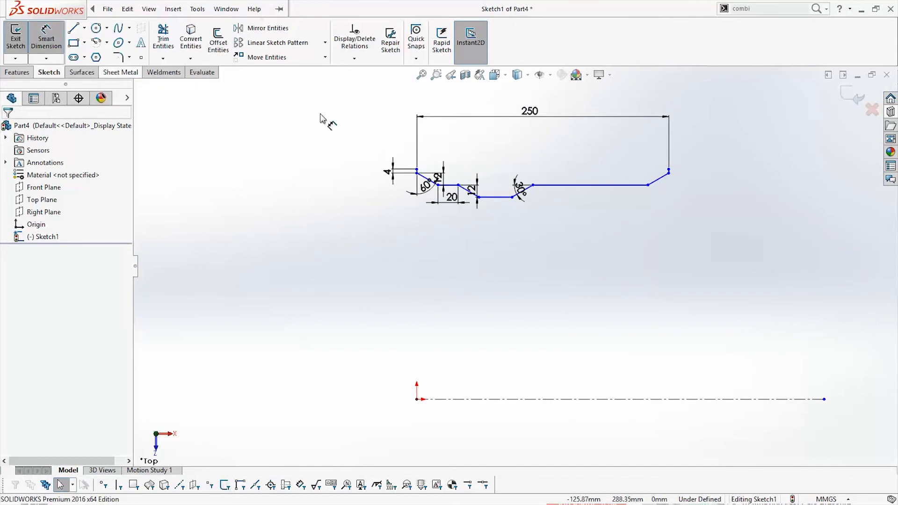
{"action": "left_click", "coordinate": [417, 170]}
{"action": "left_click", "coordinate": [455, 399]}
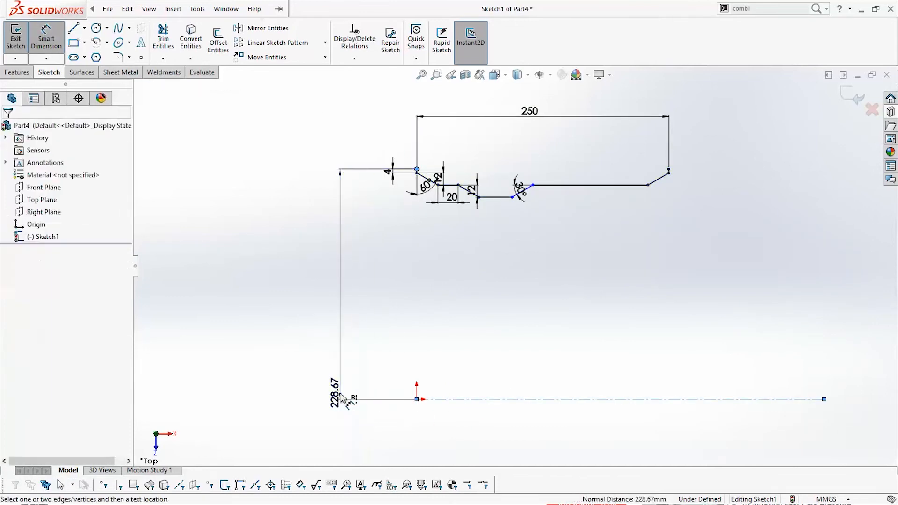
{"action": "left_click", "coordinate": [343, 398]}
{"action": "key", "text": "Return"}
{"action": "key", "text": "Escape"}
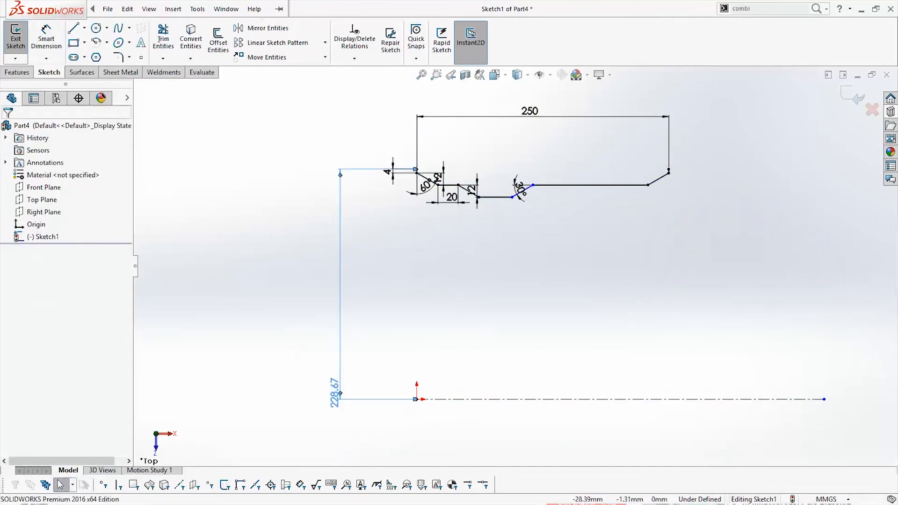
Dimension the left end line's upper endpoint across the centerline as a 19 in diameter
{"action": "left_click", "coordinate": [47, 38]}
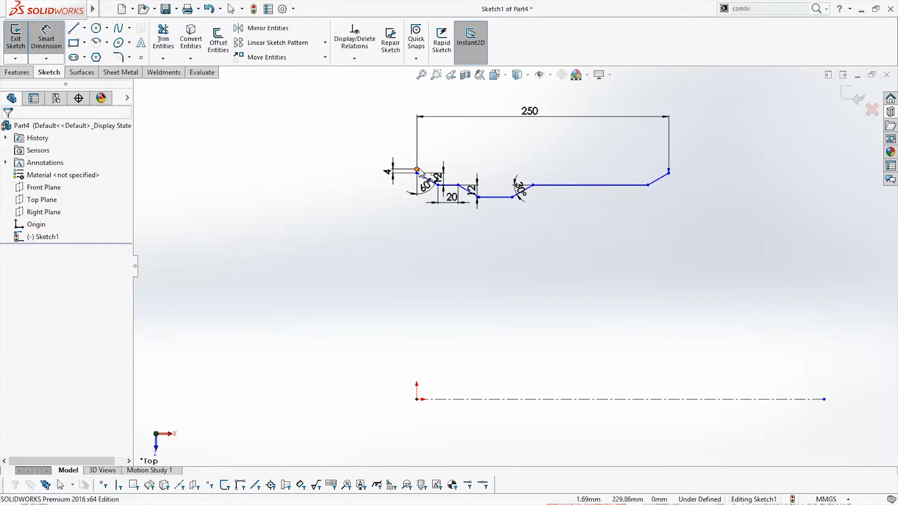
{"action": "left_click", "coordinate": [488, 399]}
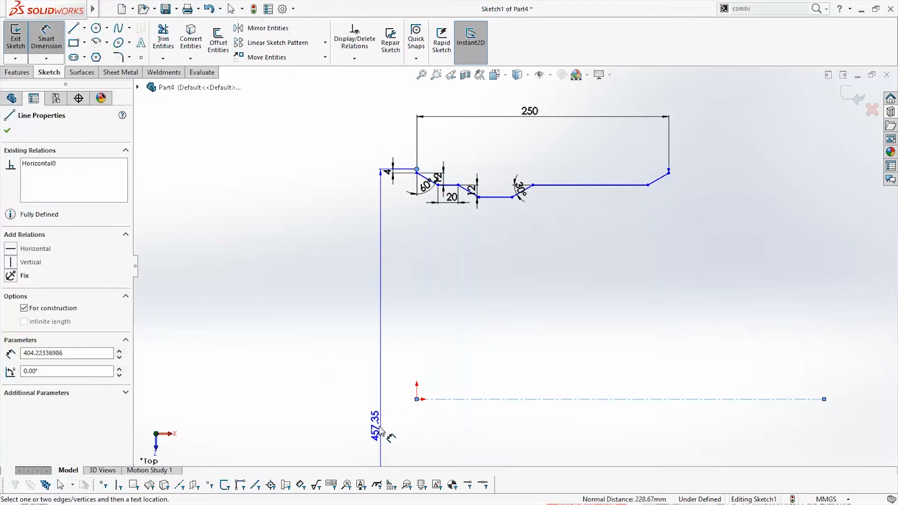
{"action": "left_click", "coordinate": [338, 426]}
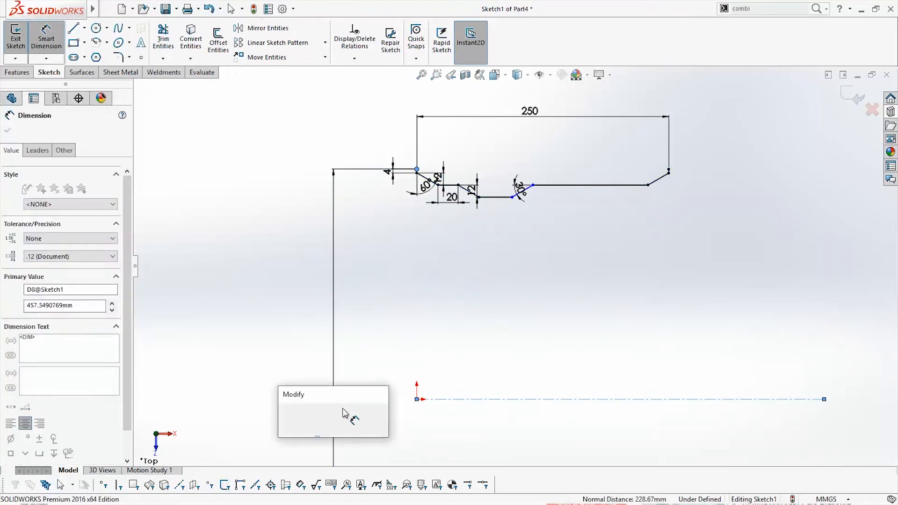
{"action": "type", "text": "19"}
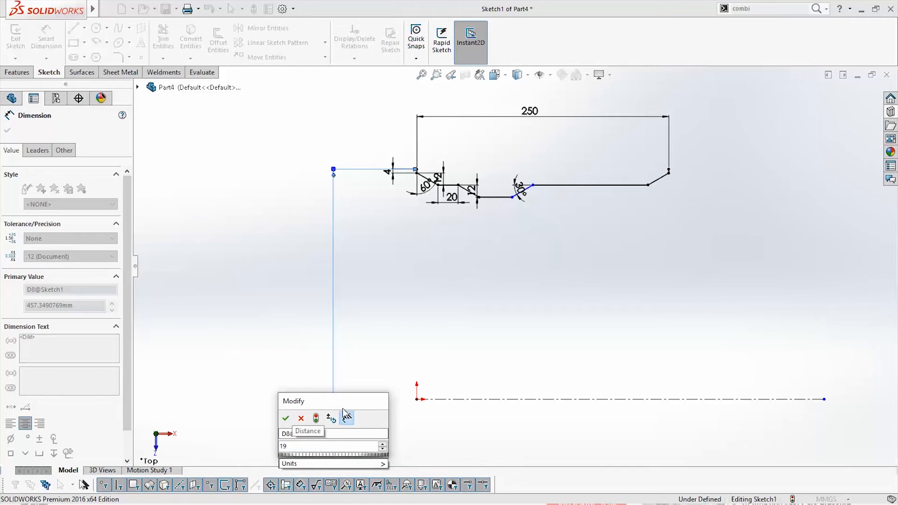
{"action": "type", "text": "in"}
{"action": "key", "text": "Return"}
{"action": "left_click", "coordinate": [704, 264]}
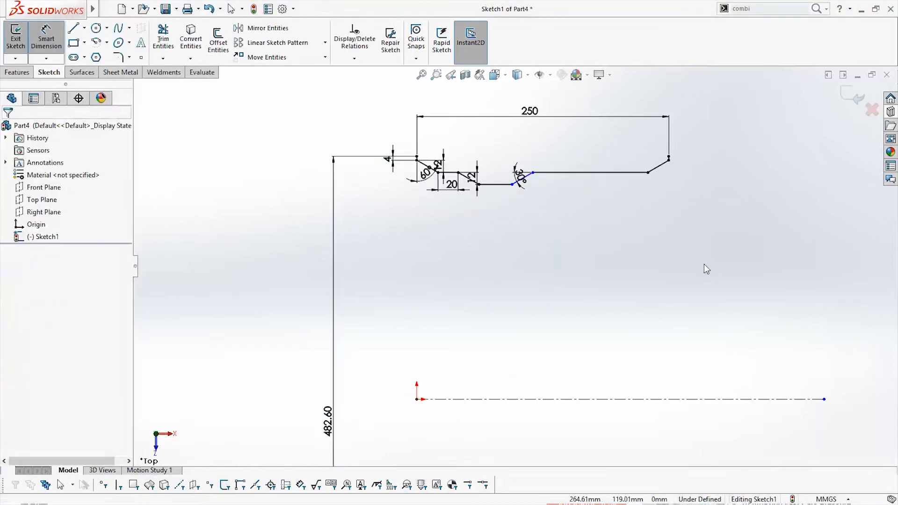
{"action": "key", "text": "Escape"}
{"action": "scroll", "coordinate": [541, 183], "scroll_direction": "down", "scroll_amount": 5}
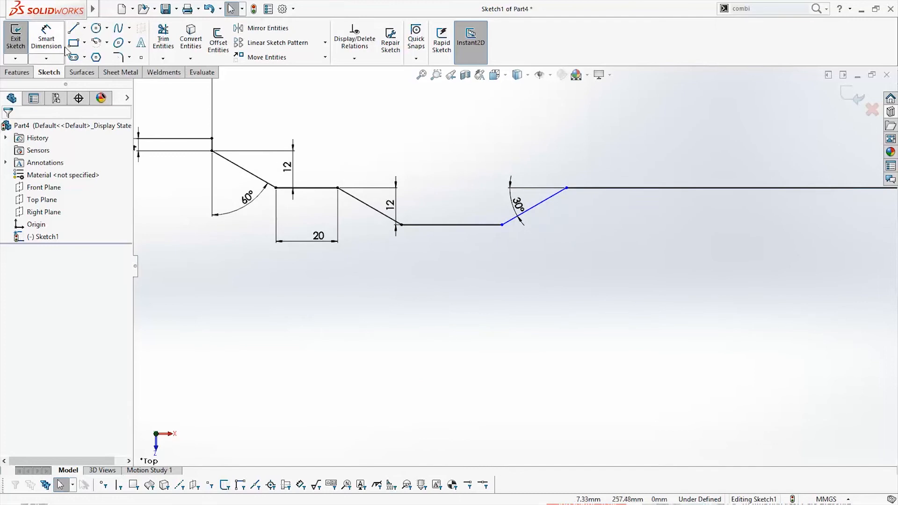
Dimension the horizontal bottom line of the central recess as 80 mm
{"action": "left_click", "coordinate": [47, 39]}
{"action": "left_click", "coordinate": [484, 225]}
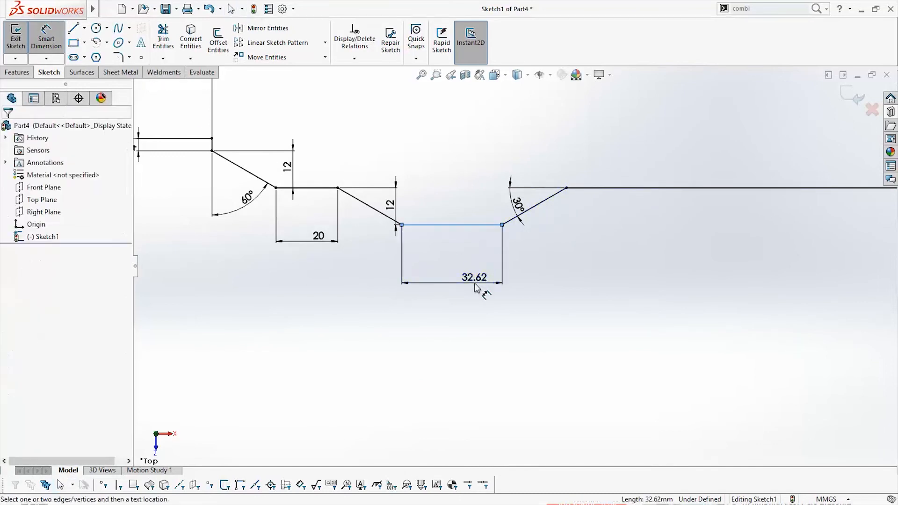
{"action": "left_click", "coordinate": [475, 287]}
{"action": "type", "text": "80"}
{"action": "key", "text": "Return"}
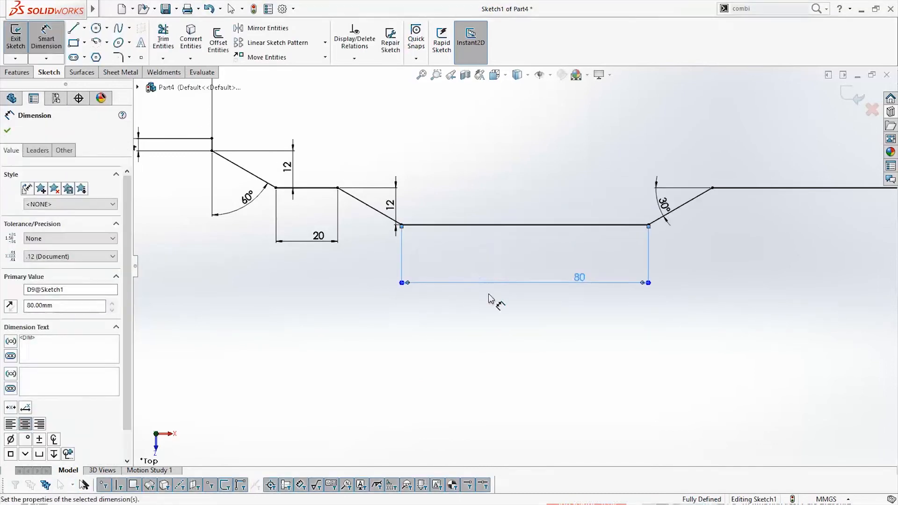
{"action": "key", "text": "Escape"}
{"action": "scroll", "coordinate": [521, 297], "scroll_direction": "up", "scroll_amount": 6}
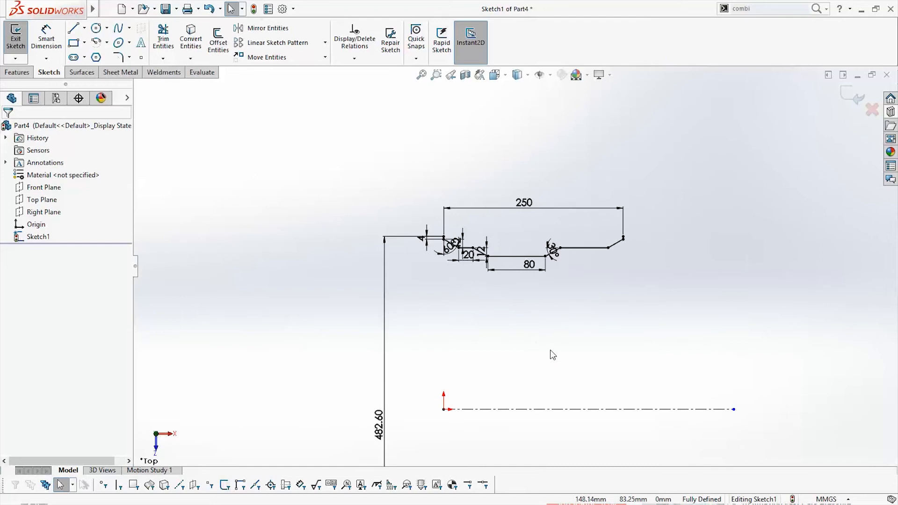
Round all eight corners of the stepped profile with 4 mm sketch fillets, accepting removal of the affected equal-length relations
{"action": "scroll", "coordinate": [552, 355], "scroll_direction": "down", "scroll_amount": 2}
{"action": "scroll", "coordinate": [559, 338], "scroll_direction": "up", "scroll_amount": 3}
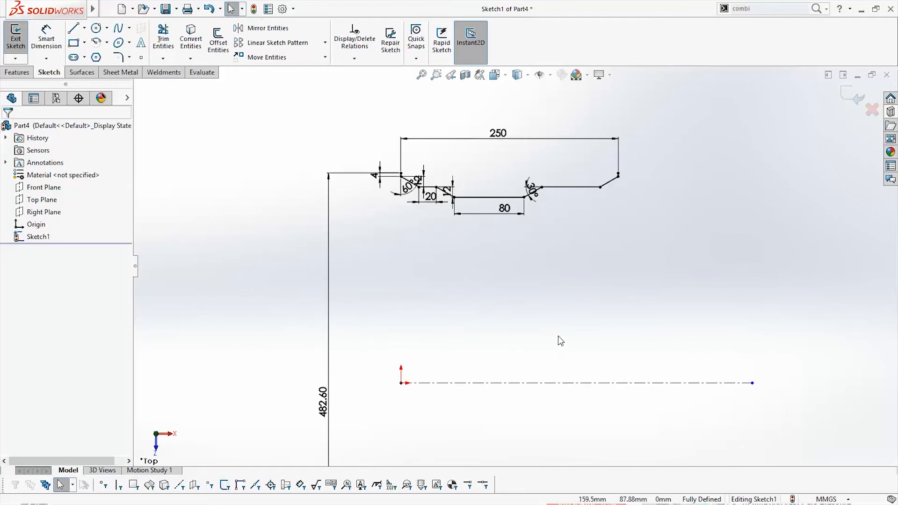
{"action": "scroll", "coordinate": [533, 308], "scroll_direction": "down", "scroll_amount": 3}
{"action": "scroll", "coordinate": [482, 178], "scroll_direction": "down", "scroll_amount": 1}
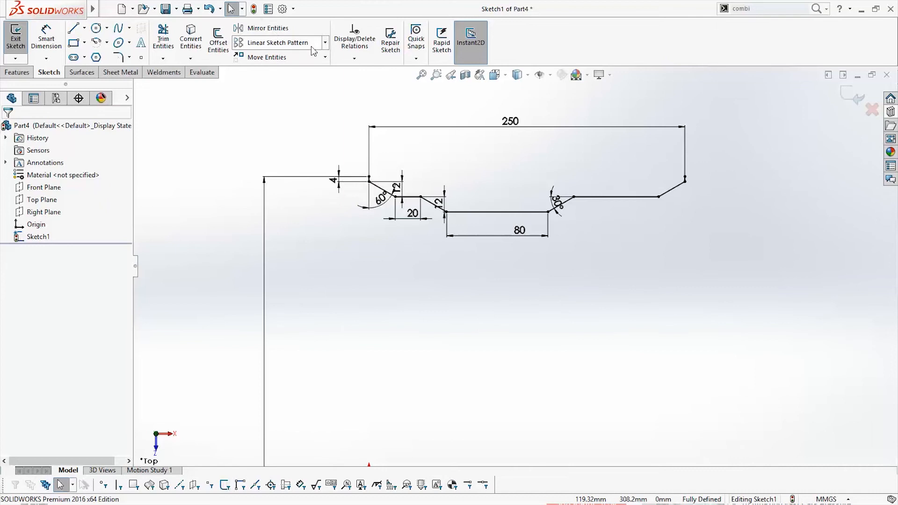
{"action": "left_click", "coordinate": [121, 56]}
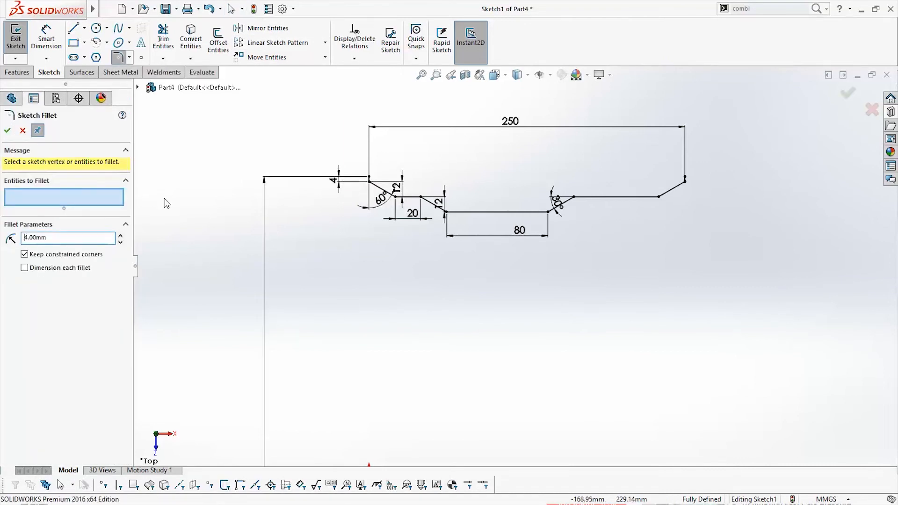
{"action": "left_click_drag", "start_coordinate": [293, 122], "coordinate": [864, 287]}
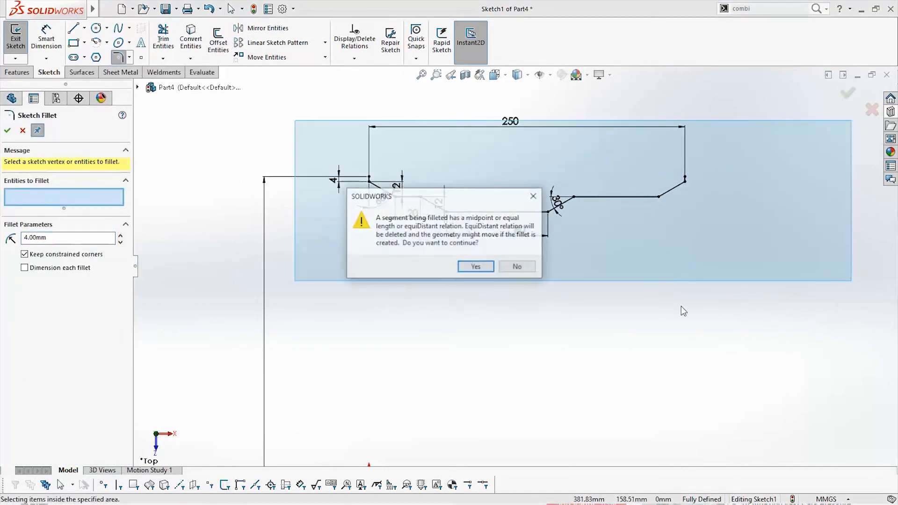
{"action": "left_click", "coordinate": [476, 264]}
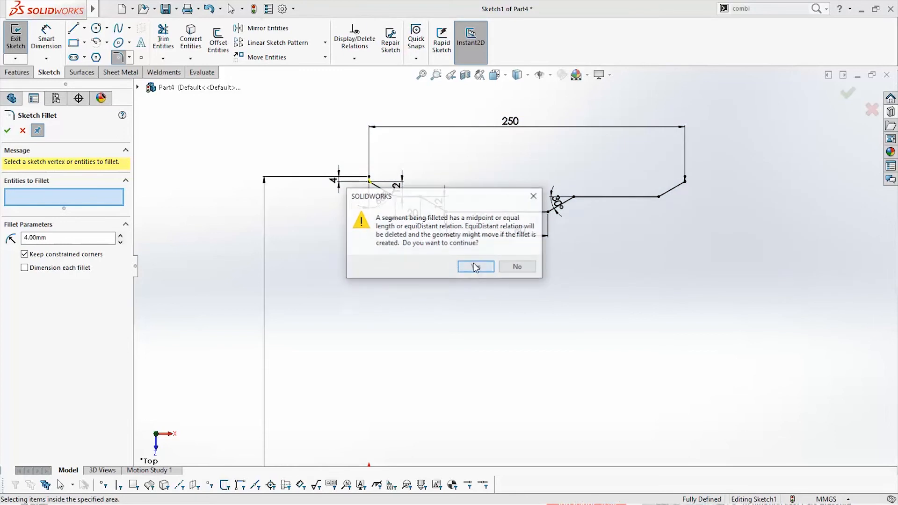
{"action": "left_click", "coordinate": [476, 266]}
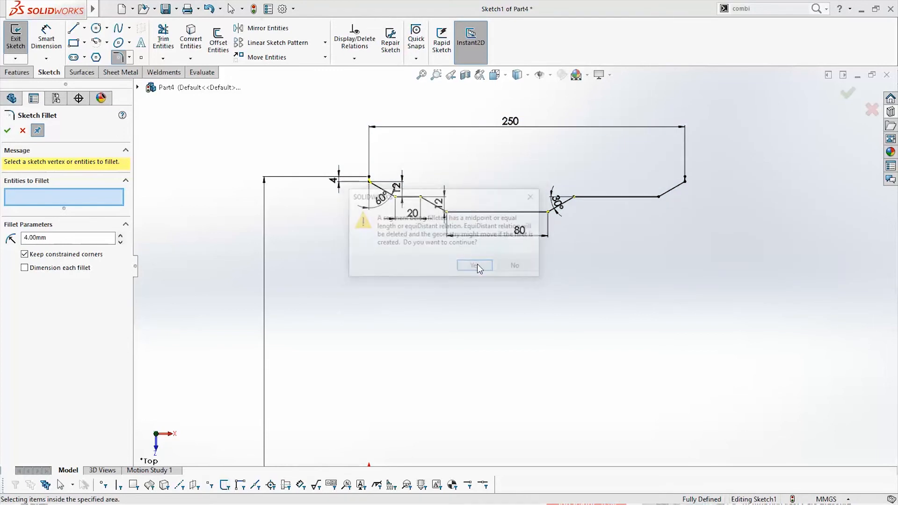
{"action": "left_click", "coordinate": [476, 266]}
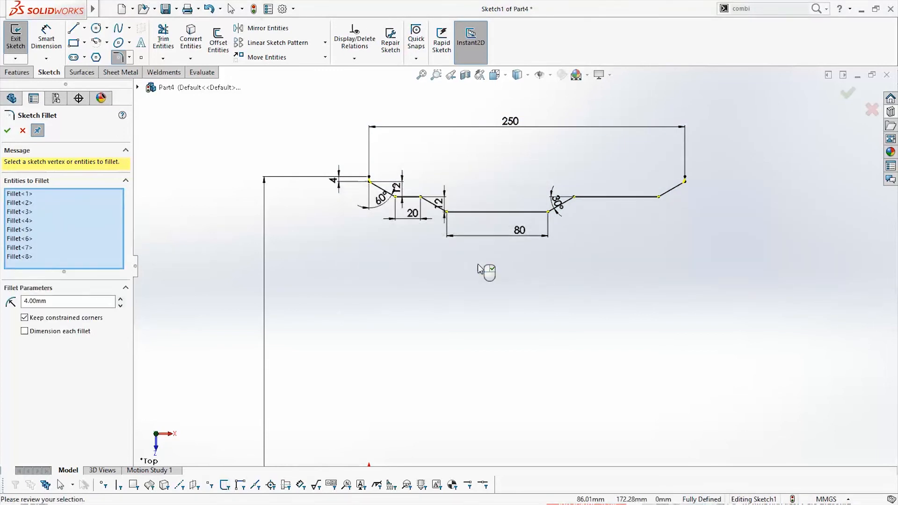
{"action": "left_click", "coordinate": [7, 131]}
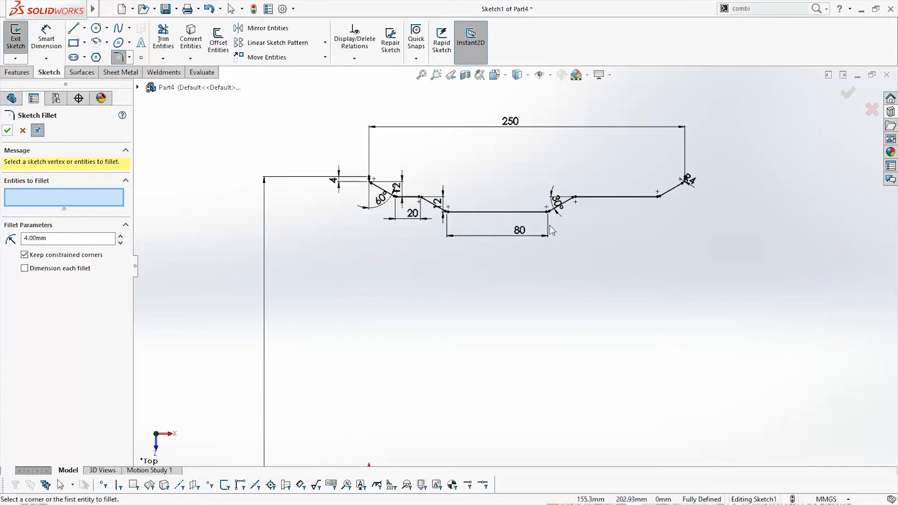
{"action": "key", "text": "Escape"}
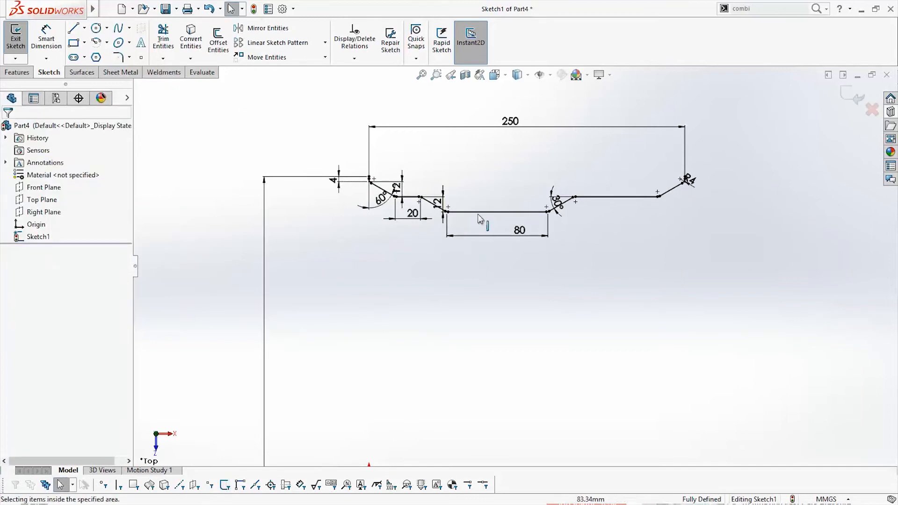
Offset the whole filleted profile chain 3 mm to its upper side, reversing the offset direction and keeping the added dimension
{"action": "left_click", "coordinate": [217, 45]}
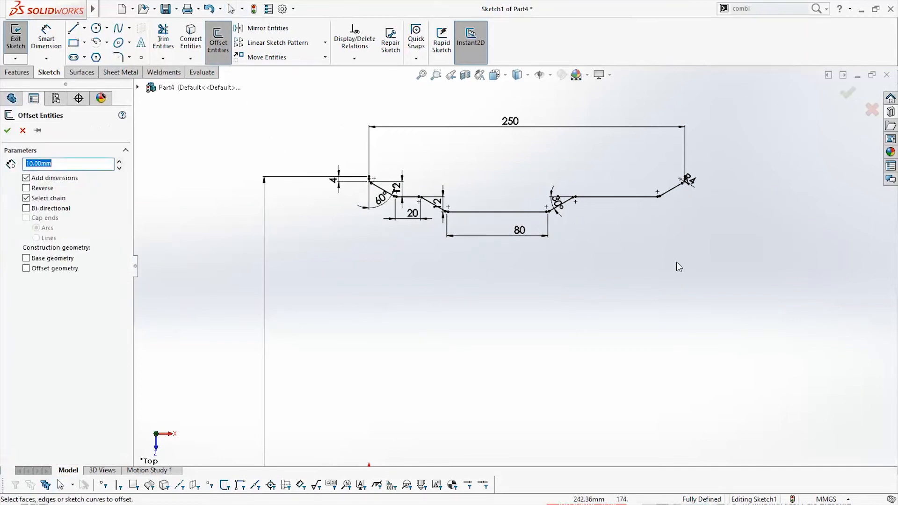
{"action": "scroll", "coordinate": [673, 255], "scroll_direction": "down", "scroll_amount": 3}
{"action": "key", "text": "f"}
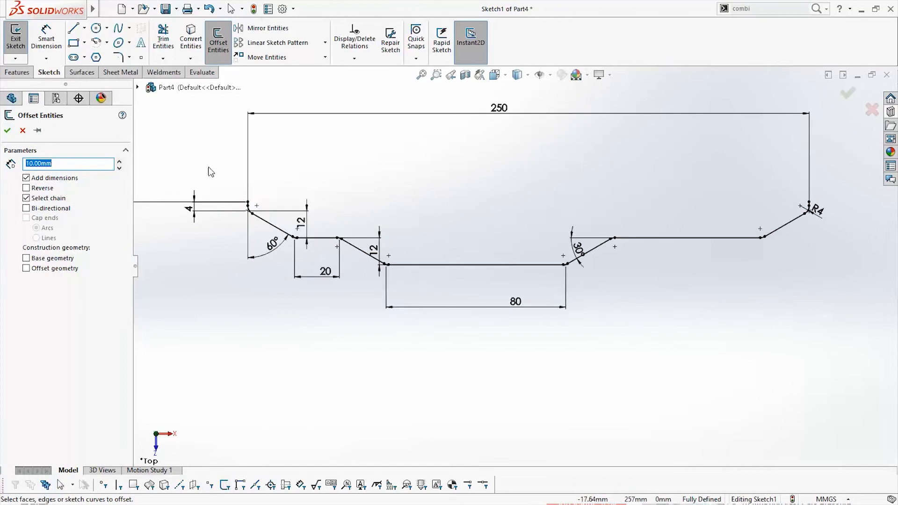
{"action": "mouse_move", "coordinate": [211, 172]}
{"action": "left_mouse_down"}
{"action": "mouse_move", "coordinate": [866, 306]}
{"action": "mouse_move", "coordinate": [864, 330]}
{"action": "mouse_move", "coordinate": [838, 327]}
{"action": "left_mouse_up"}
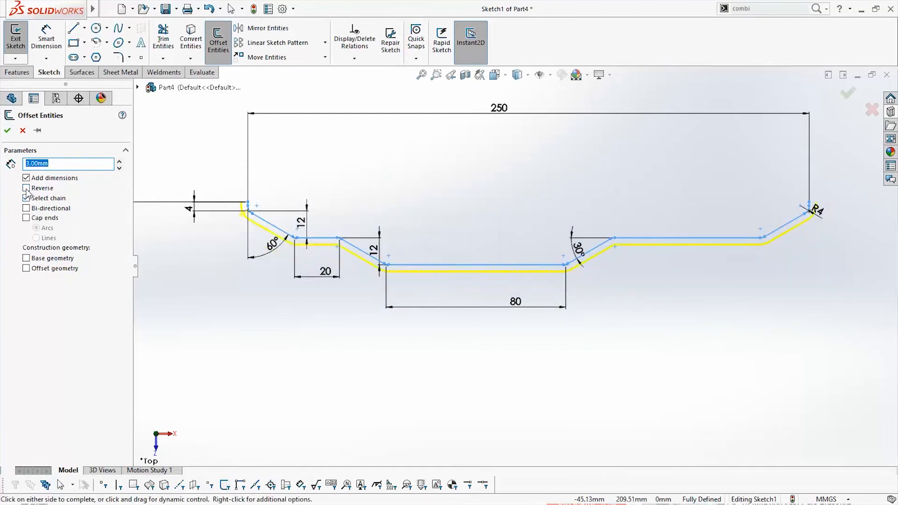
{"action": "left_click", "coordinate": [7, 132]}
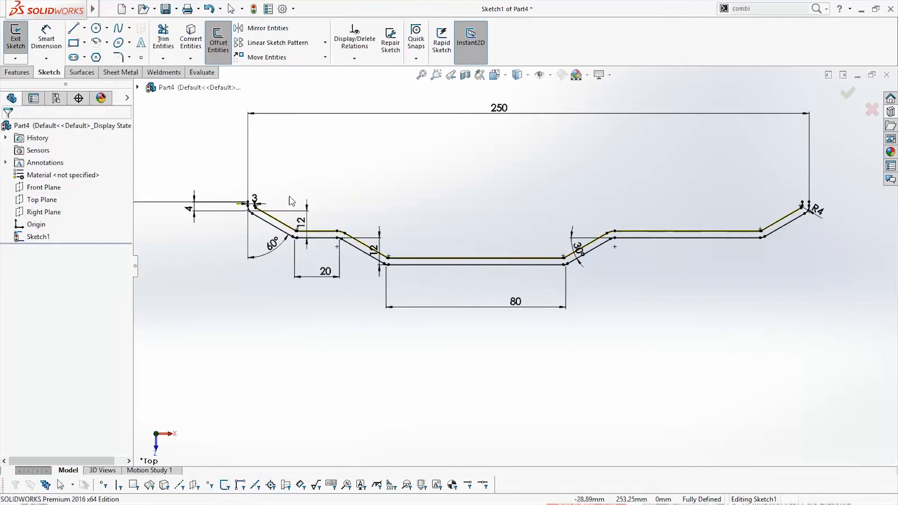
Close the left end with a short horizontal line joining the upper endpoints of the original and offset profiles
{"action": "left_click", "coordinate": [73, 29]}
{"action": "scroll", "coordinate": [250, 202], "scroll_direction": "down", "scroll_amount": 5}
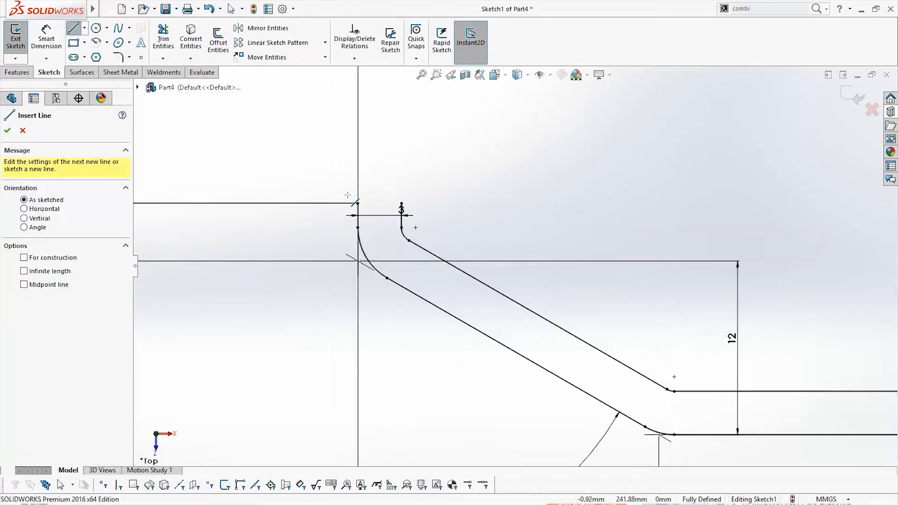
{"action": "left_click", "coordinate": [358, 204]}
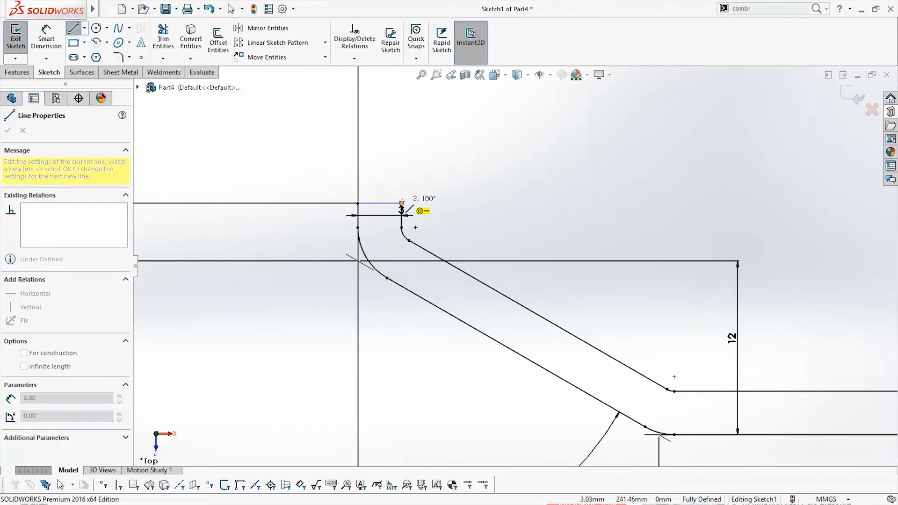
{"action": "left_click", "coordinate": [401, 204]}
{"action": "scroll", "coordinate": [382, 255], "scroll_direction": "up", "scroll_amount": 3}
{"action": "scroll", "coordinate": [383, 257], "scroll_direction": "up", "scroll_amount": 3}
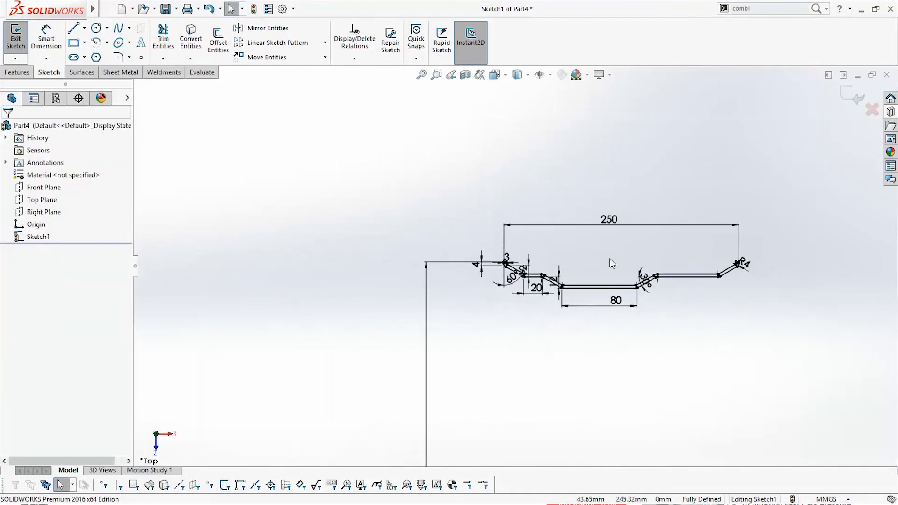
Close the right end with a short line between the upper endpoints of the original and offset profiles
{"action": "scroll", "coordinate": [728, 280], "scroll_direction": "down", "scroll_amount": 10}
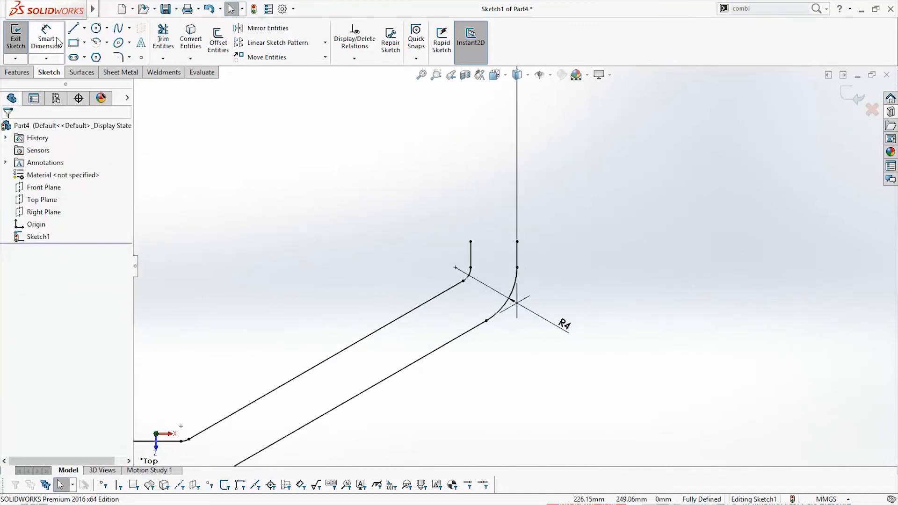
{"action": "left_click", "coordinate": [78, 30]}
{"action": "left_click", "coordinate": [517, 242]}
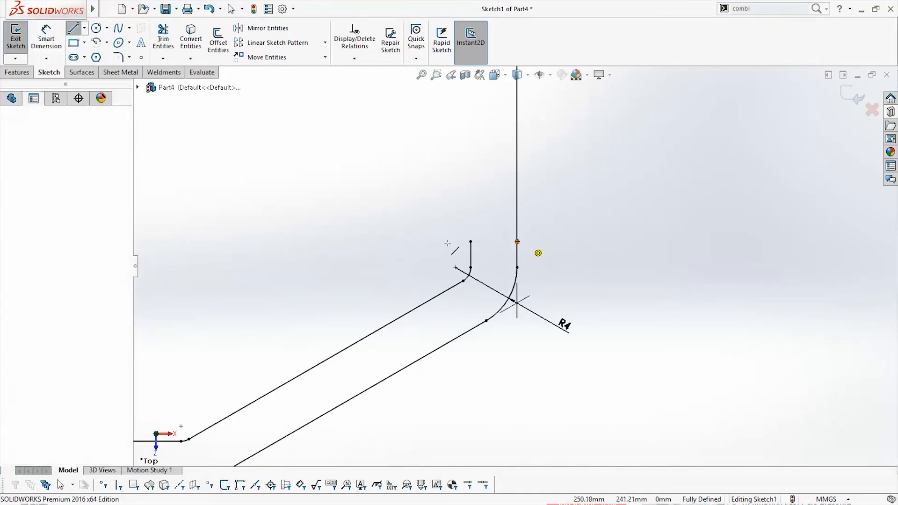
{"action": "left_click", "coordinate": [471, 242]}
{"action": "key", "text": "Escape"}
{"action": "scroll", "coordinate": [541, 339], "scroll_direction": "up", "scroll_amount": 5}
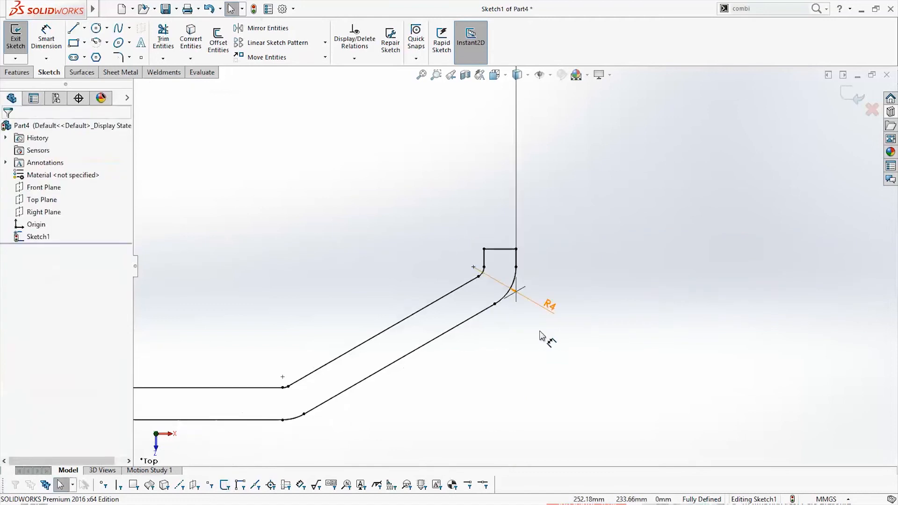
Revolve the closed rim profile 360° about the horizontal centerline as a solid boss
{"action": "scroll", "coordinate": [541, 332], "scroll_direction": "up", "scroll_amount": 4}
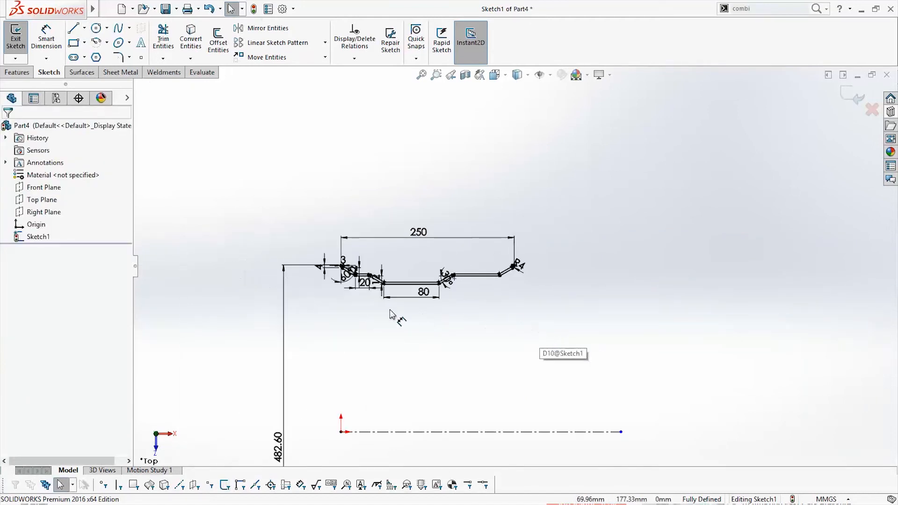
{"action": "scroll", "coordinate": [398, 302], "scroll_direction": "down", "scroll_amount": 2}
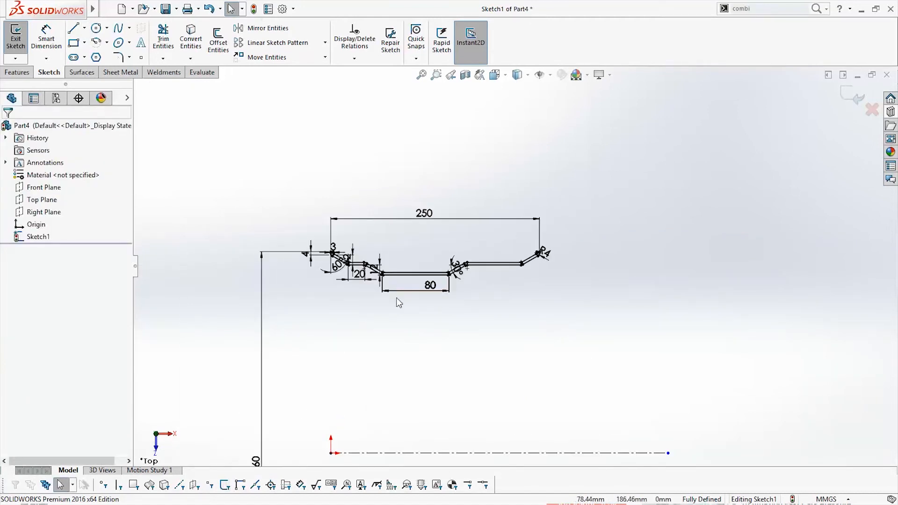
{"action": "scroll", "coordinate": [549, 370], "scroll_direction": "up", "scroll_amount": 1}
{"action": "scroll", "coordinate": [532, 386], "scroll_direction": "down", "scroll_amount": 1}
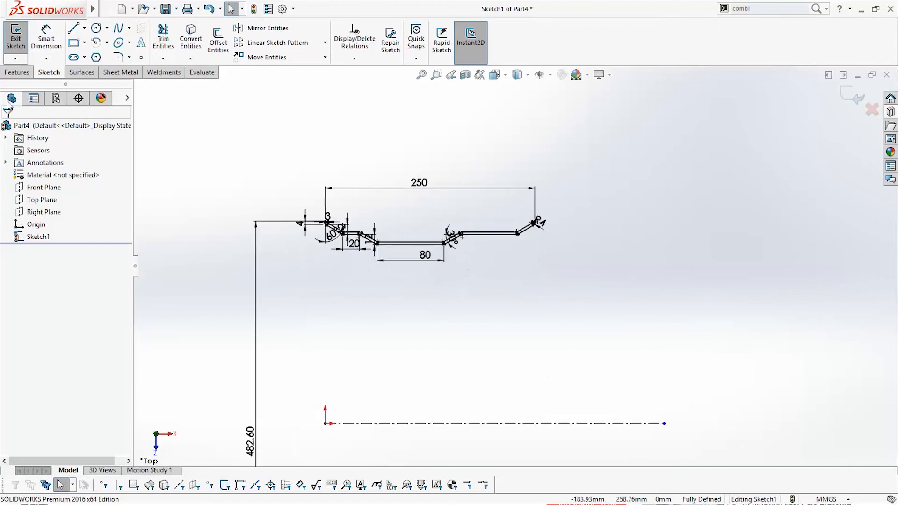
{"action": "left_click", "coordinate": [16, 72]}
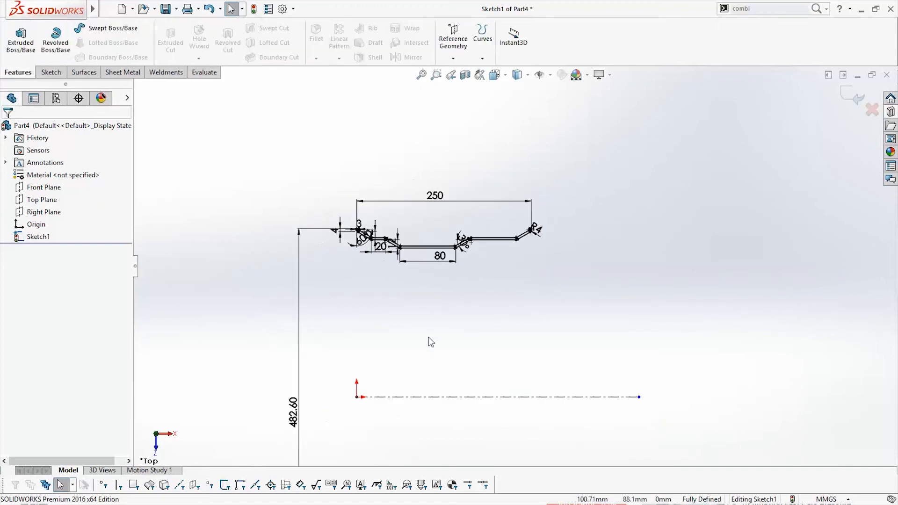
{"action": "left_click", "coordinate": [55, 43]}
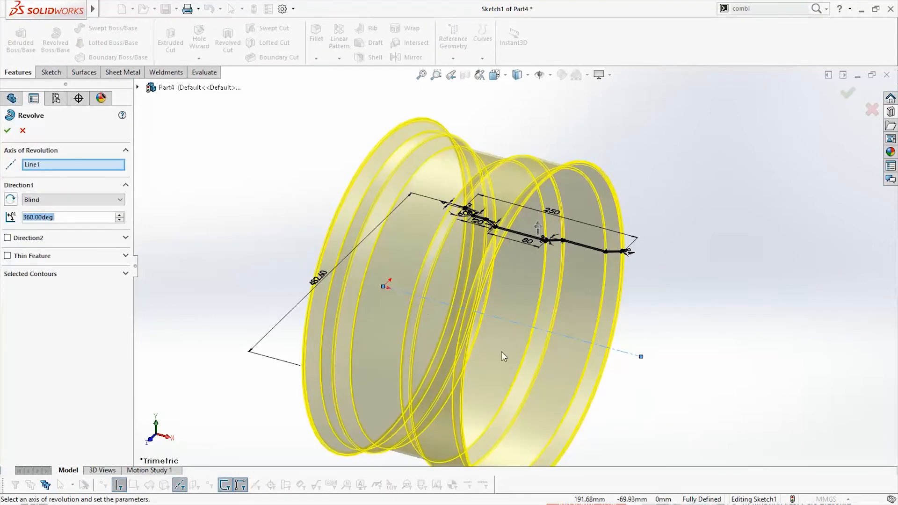
{"action": "middle_click_drag", "start_coordinate": [503, 356], "coordinate": [522, 201]}
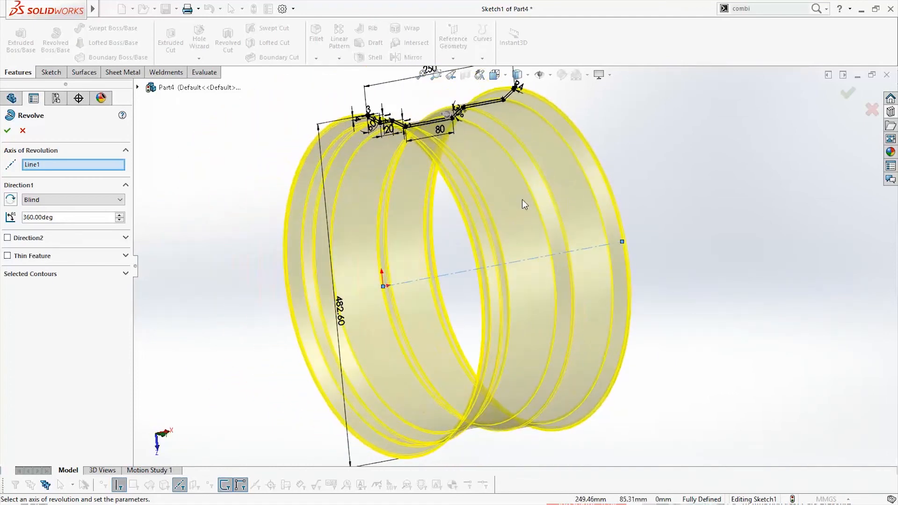
{"action": "left_click", "coordinate": [9, 133]}
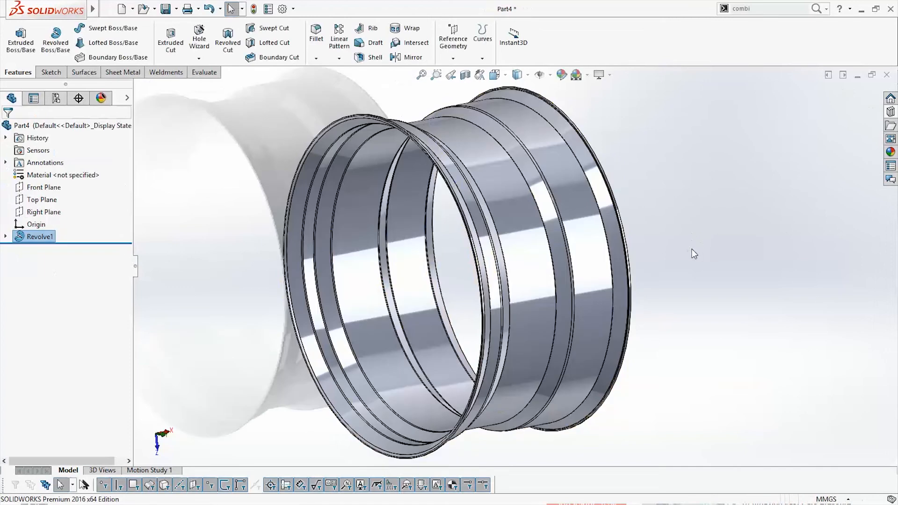
Start a new reference plane that uses the Right Plane as its first reference
{"action": "middle_click_drag", "start_coordinate": [691, 249], "coordinate": [635, 261]}
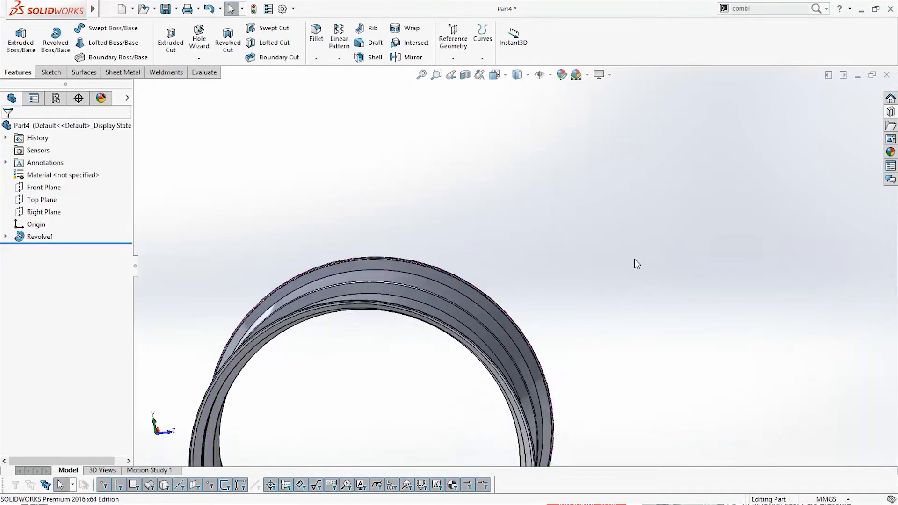
{"action": "scroll", "coordinate": [634, 261], "scroll_direction": "up", "scroll_amount": 5}
{"action": "middle_click_drag", "start_coordinate": [565, 354], "coordinate": [535, 396]}
{"action": "key", "text": "space"}
{"action": "left_click", "coordinate": [678, 373]}
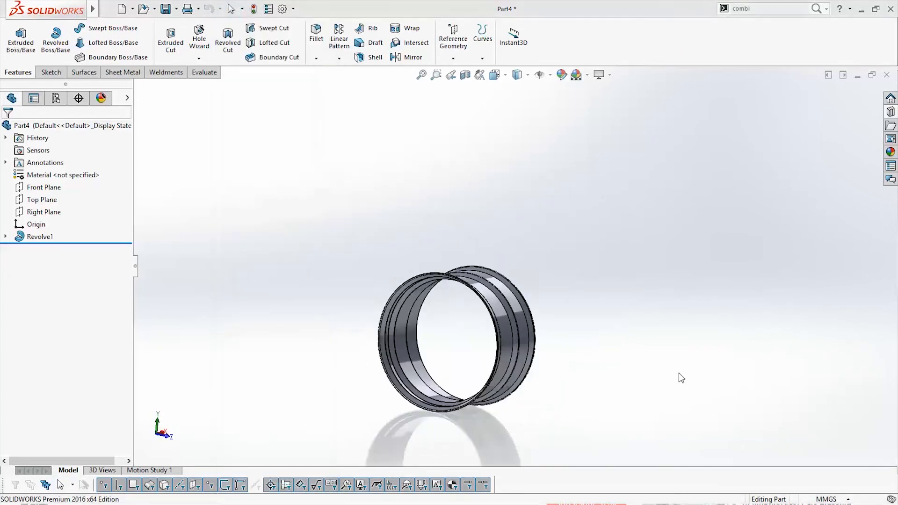
{"action": "left_click", "coordinate": [453, 42]}
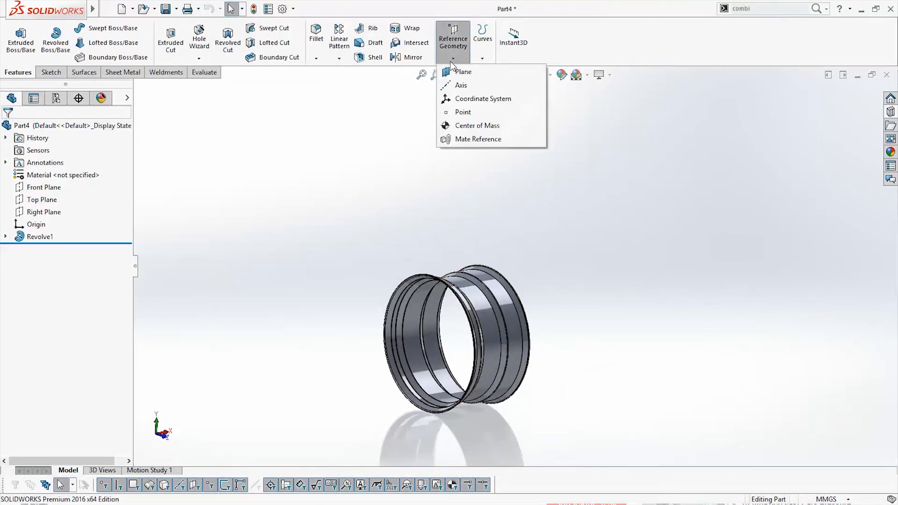
{"action": "left_click", "coordinate": [463, 73]}
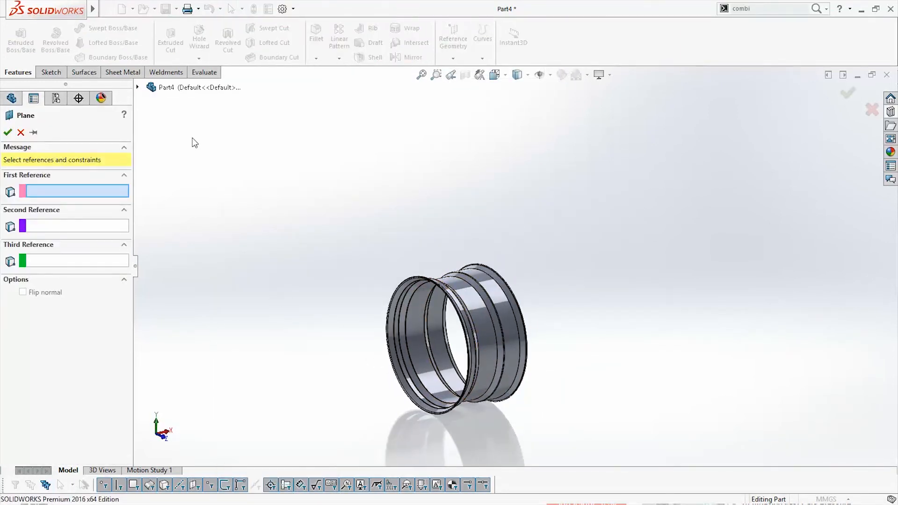
{"action": "left_click", "coordinate": [137, 87]}
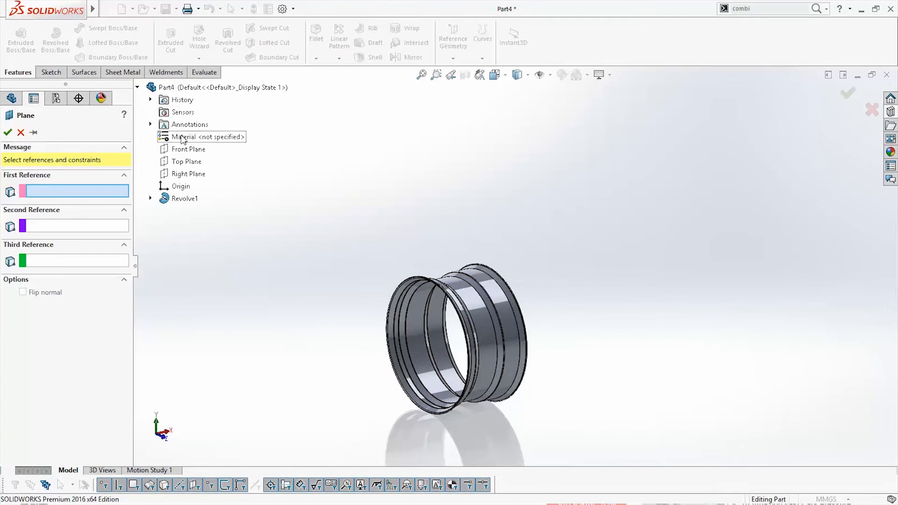
{"action": "left_click", "coordinate": [187, 174]}
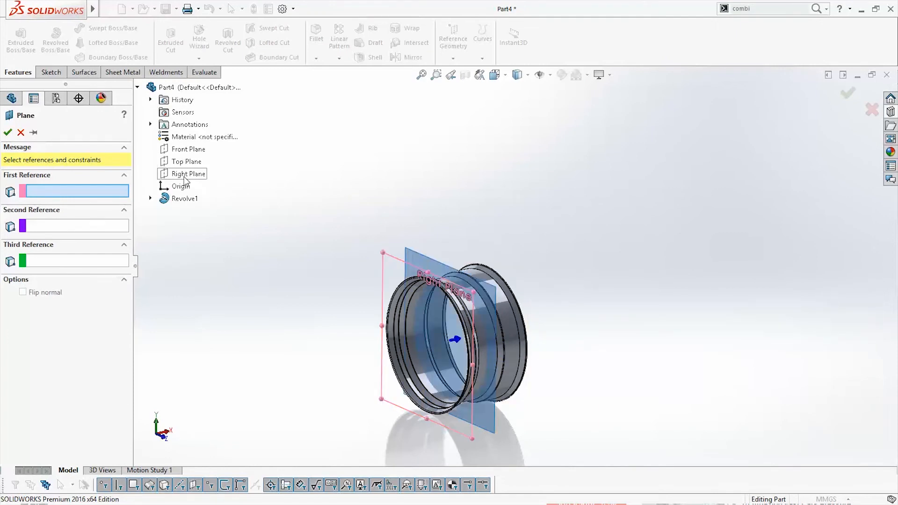
{"action": "mouse_move", "coordinate": [485, 373]}
{"action": "middle_mouse_down"}
{"action": "mouse_move", "coordinate": [451, 368]}
{"action": "mouse_move", "coordinate": [477, 371]}
{"action": "middle_mouse_up"}
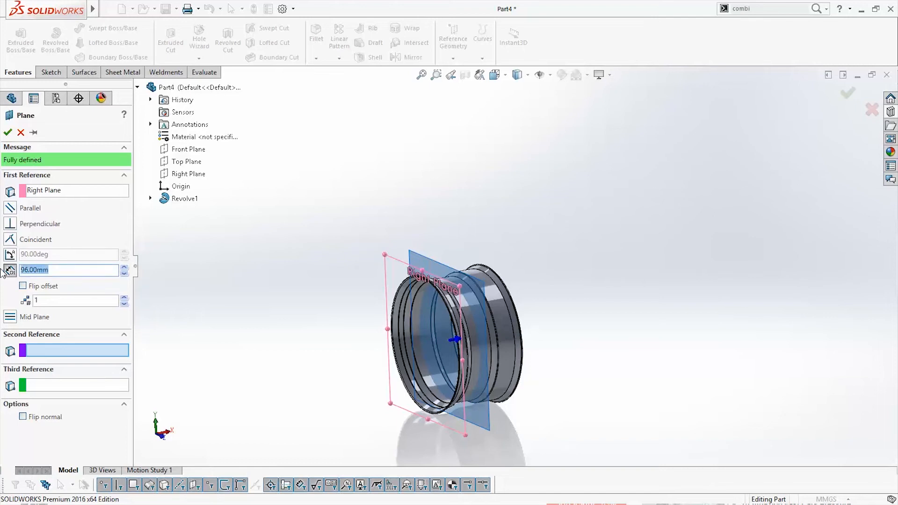
Offset the reference plane from the Right Plane by 250/2 mm minus 29 mm, giving 96 mm, and create it
{"action": "type", "text": "250/"}
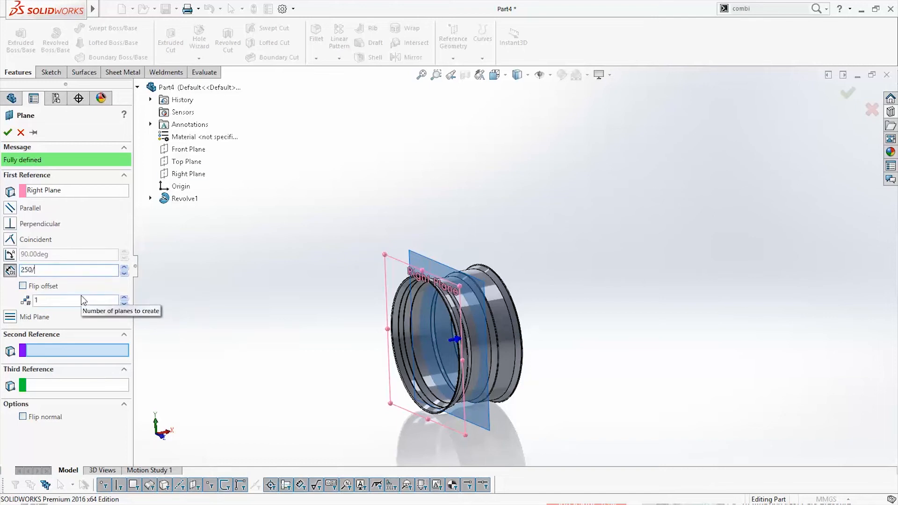
{"action": "type", "text": "2"}
{"action": "key", "text": "Return"}
{"action": "middle_click_drag", "start_coordinate": [514, 408], "coordinate": [480, 405]}
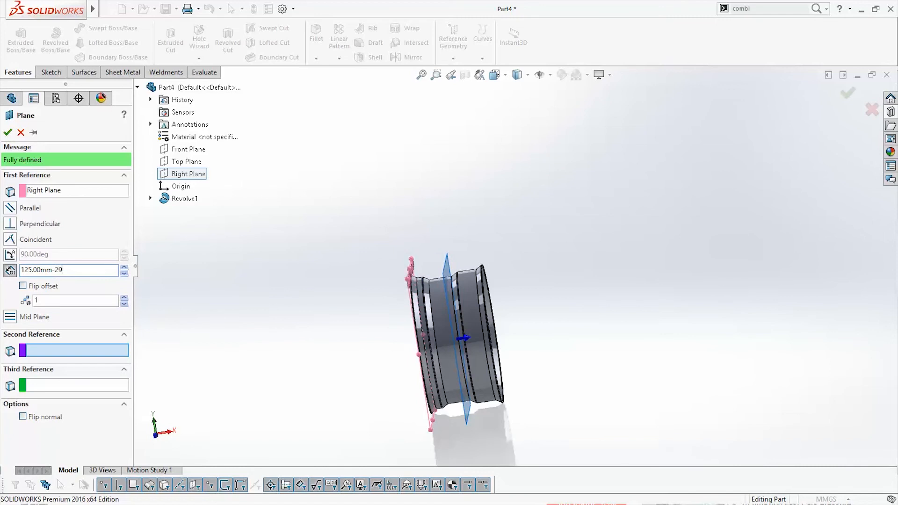
{"action": "middle_click_drag", "start_coordinate": [514, 409], "coordinate": [525, 382]}
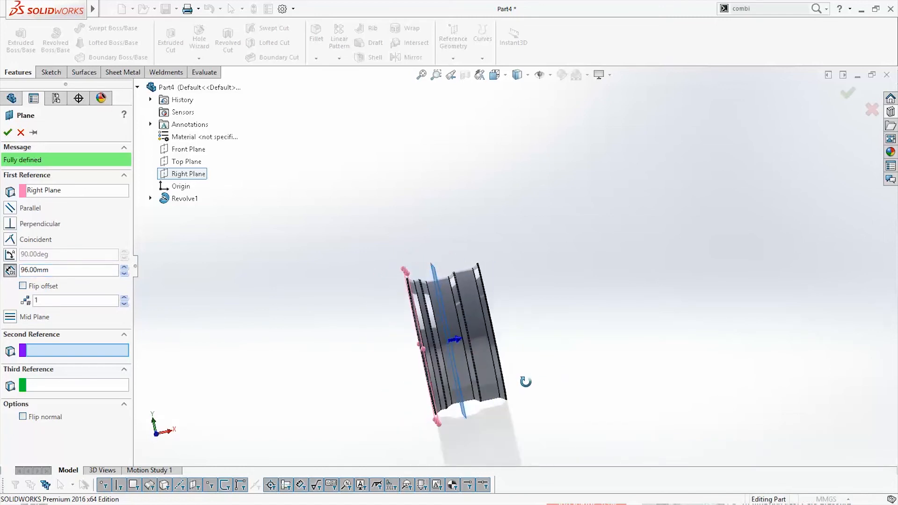
{"action": "left_click", "coordinate": [7, 132]}
Open a new sketch on the offset reference plane inside the rim
{"action": "scroll", "coordinate": [521, 380], "scroll_direction": "down", "scroll_amount": 2}
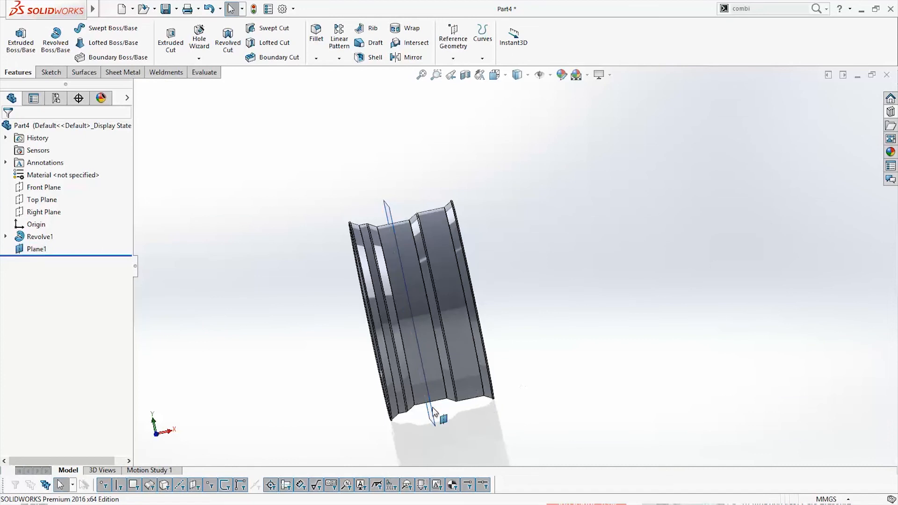
{"action": "middle_click_drag", "start_coordinate": [433, 408], "coordinate": [517, 396]}
{"action": "left_click", "coordinate": [408, 318]}
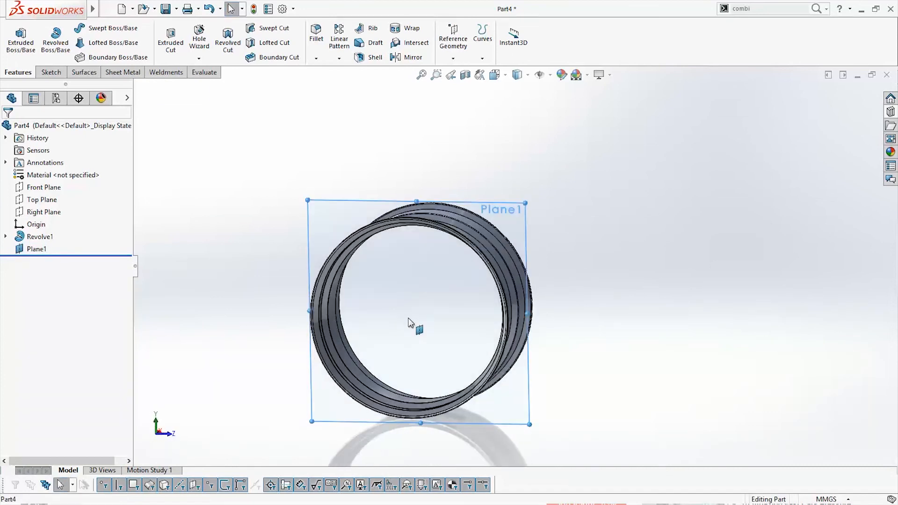
{"action": "right_click", "coordinate": [41, 248]}
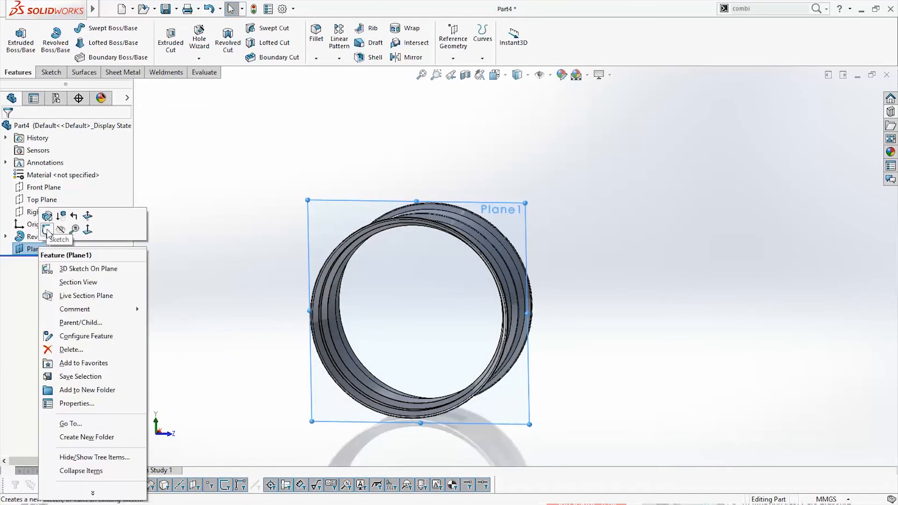
{"action": "left_click", "coordinate": [47, 230]}
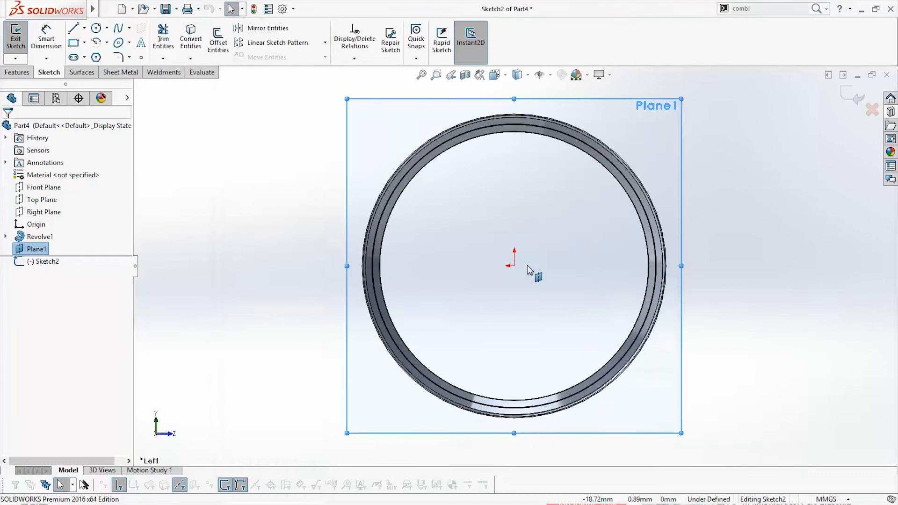
Sketch three concentric circles centered on the origin with radii of about 66, 86 and 109 mm
{"action": "scroll", "coordinate": [575, 263], "scroll_direction": "down", "scroll_amount": 2}
{"action": "scroll", "coordinate": [505, 255], "scroll_direction": "up", "scroll_amount": 1}
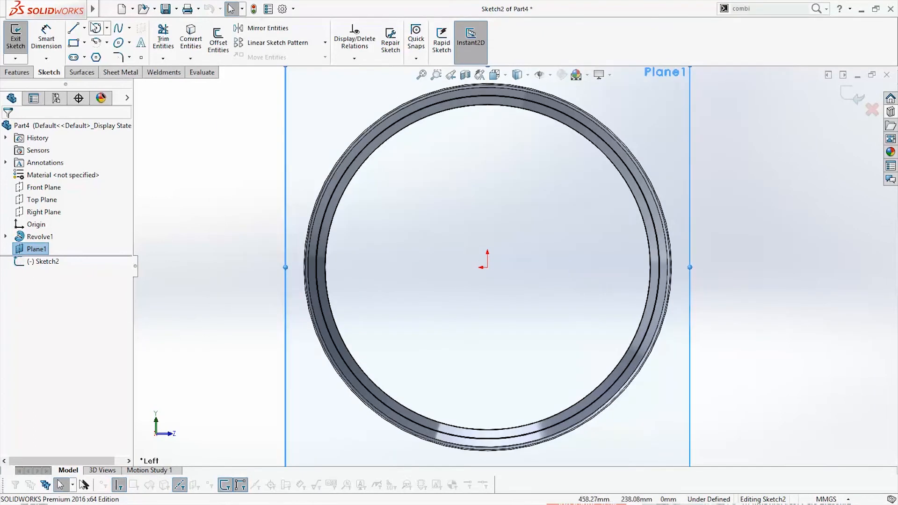
{"action": "left_click", "coordinate": [95, 29]}
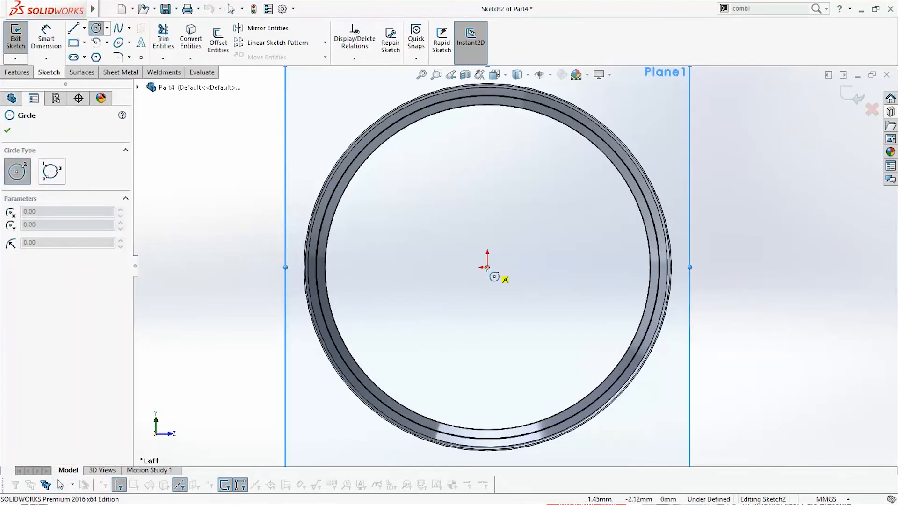
{"action": "left_click", "coordinate": [487, 267]}
{"action": "left_click", "coordinate": [518, 306]}
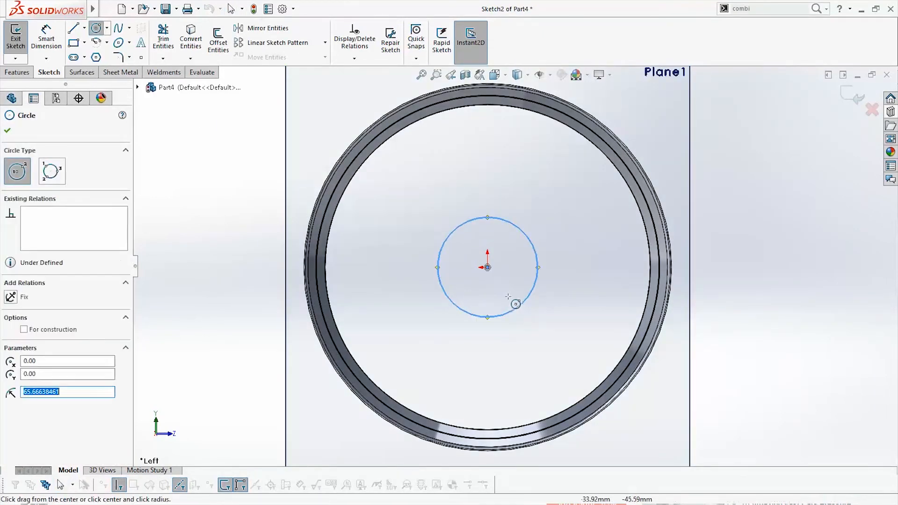
{"action": "left_click", "coordinate": [487, 267]}
{"action": "left_click", "coordinate": [540, 305]}
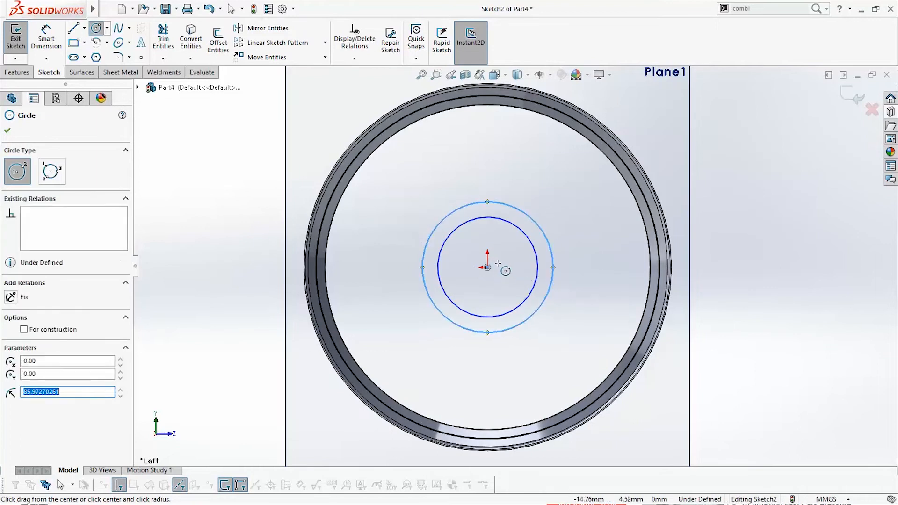
{"action": "left_click", "coordinate": [488, 267]}
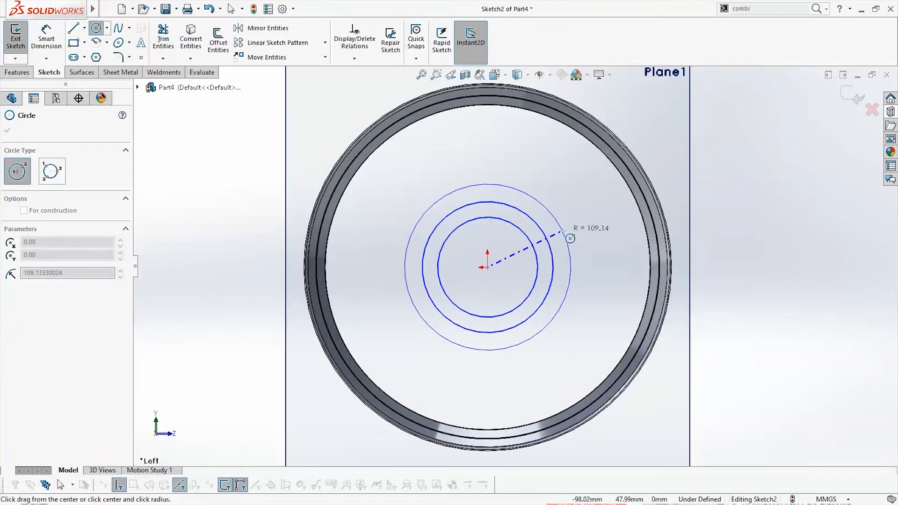
{"action": "left_click", "coordinate": [563, 231]}
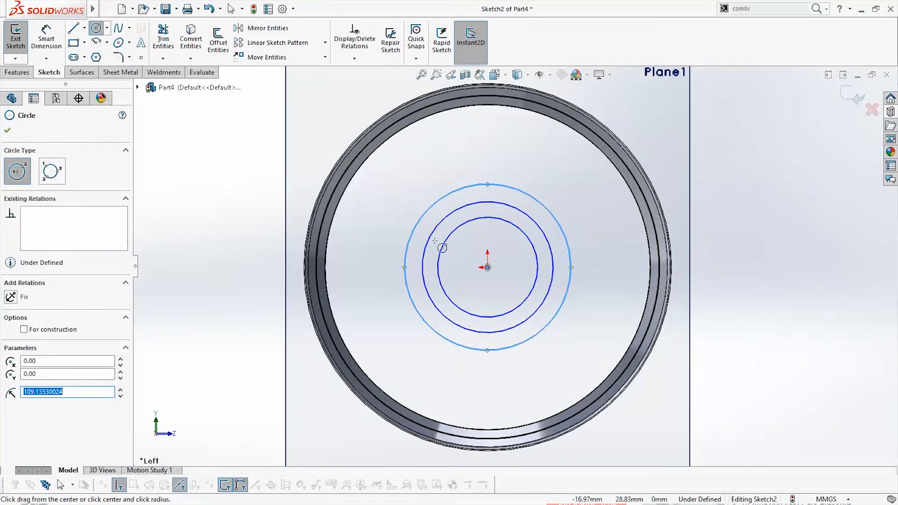
Dimension the circle drawn largest to a diameter of 140 mm and the circle drawn second largest to 120 mm
{"action": "left_click", "coordinate": [46, 38]}
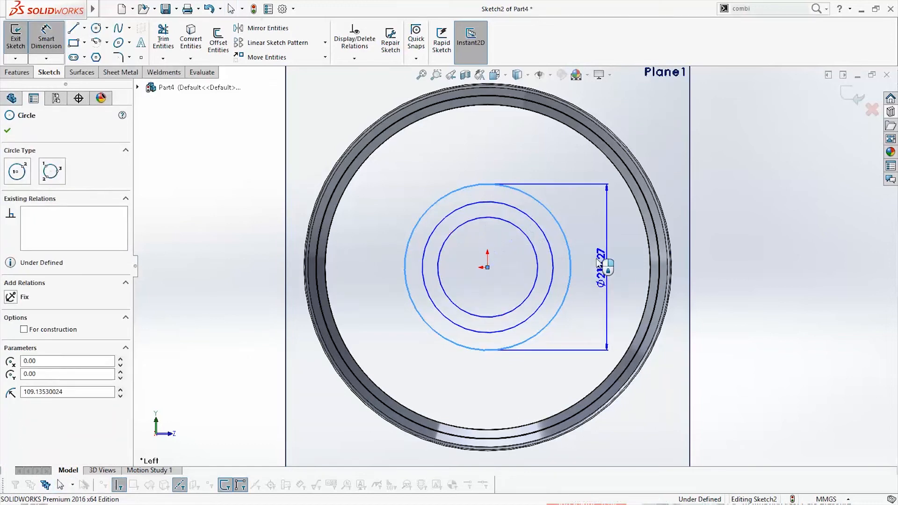
{"action": "left_click", "coordinate": [602, 241]}
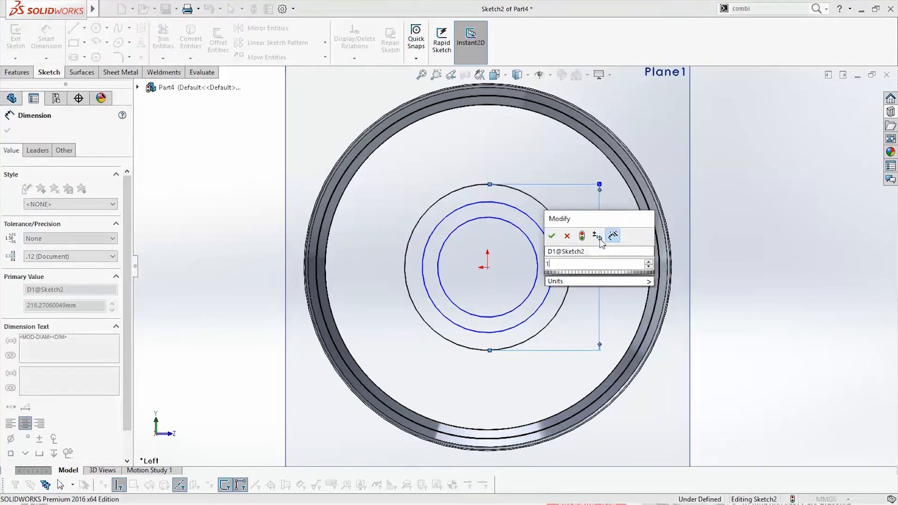
{"action": "type", "text": "140"}
{"action": "key", "text": "Return"}
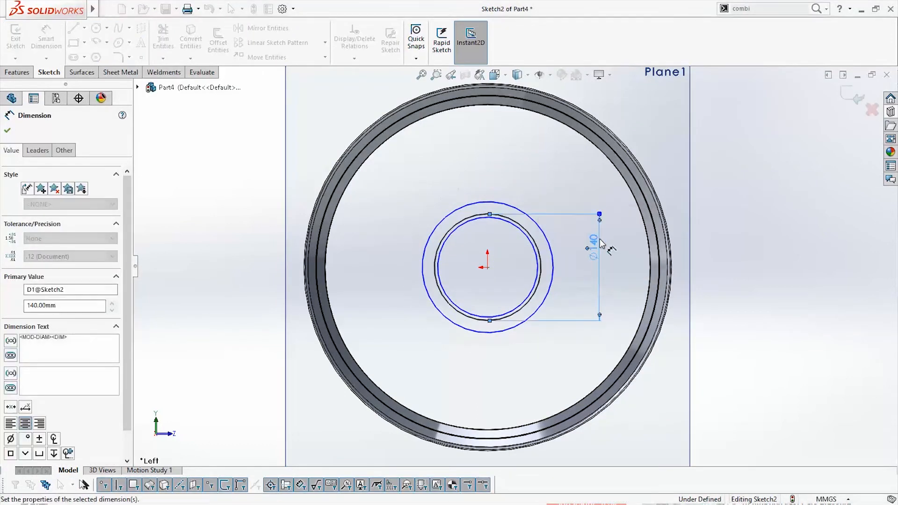
{"action": "left_click", "coordinate": [546, 236]}
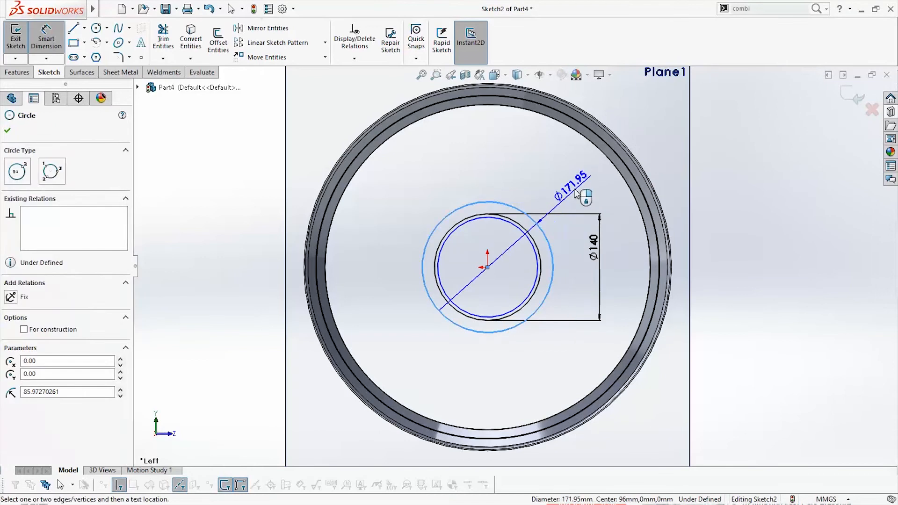
{"action": "left_click", "coordinate": [585, 183]}
{"action": "type", "text": "1"}
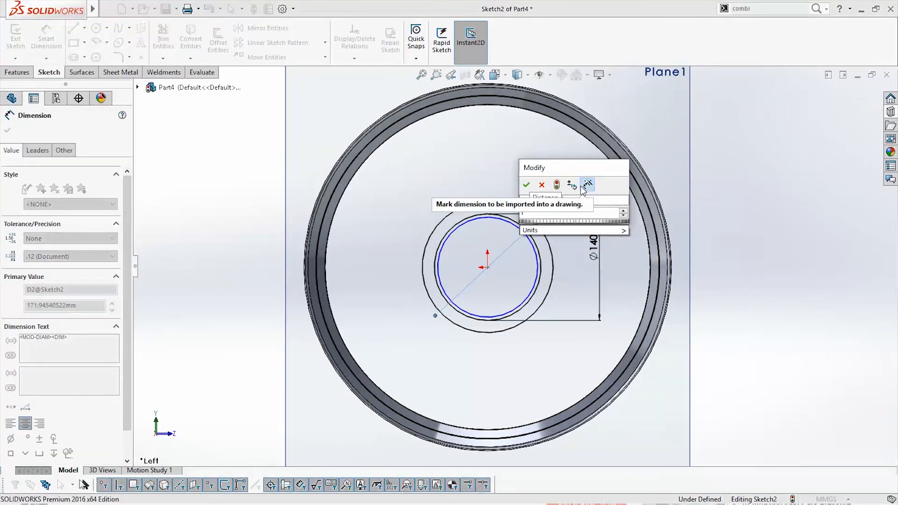
{"action": "type", "text": "20"}
{"action": "key", "text": "Return"}
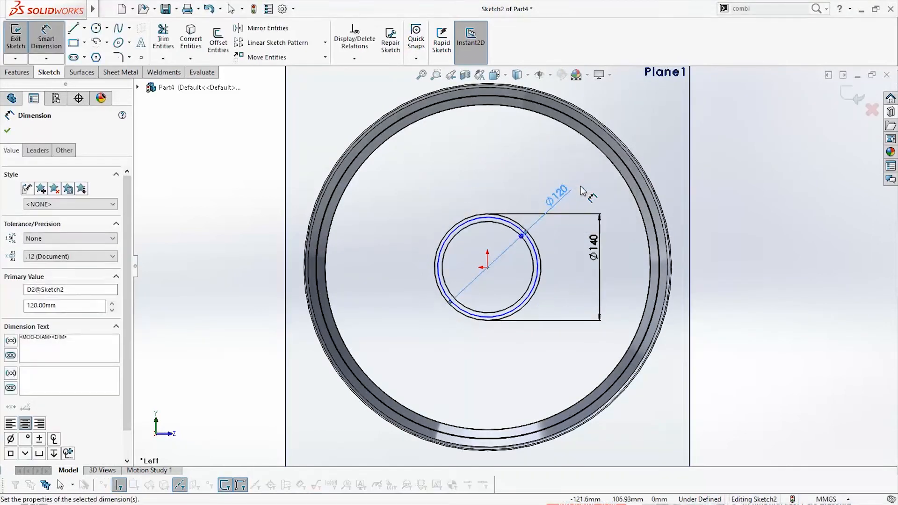
Dimension the remaining undimensioned circle to a diameter of 72.5 mm and finish dimensioning
{"action": "left_click", "coordinate": [534, 256]}
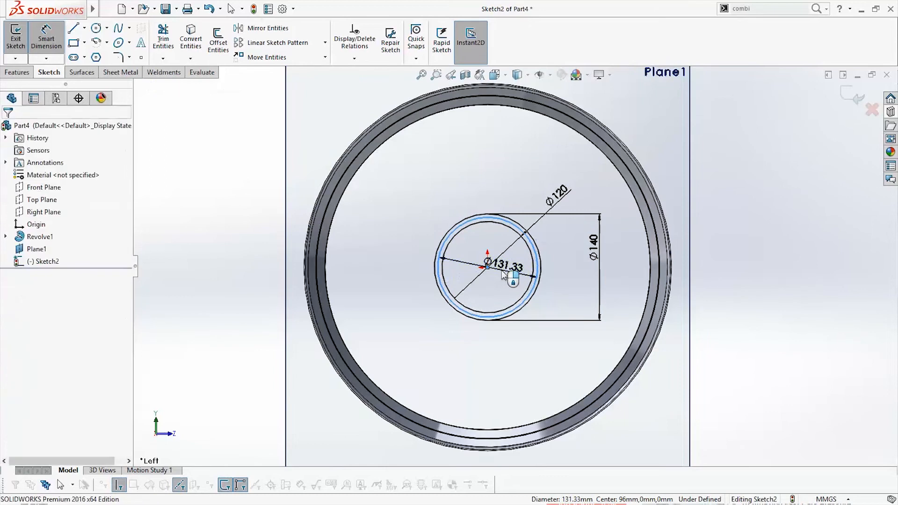
{"action": "left_click", "coordinate": [502, 275]}
{"action": "type", "text": "7"}
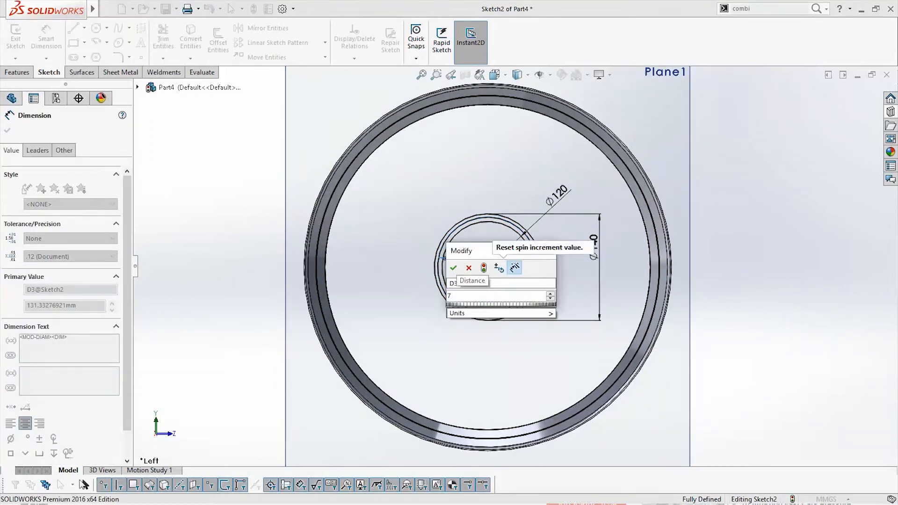
{"action": "type", "text": "2.5"}
{"action": "key", "text": "Return"}
{"action": "key", "text": "Escape"}
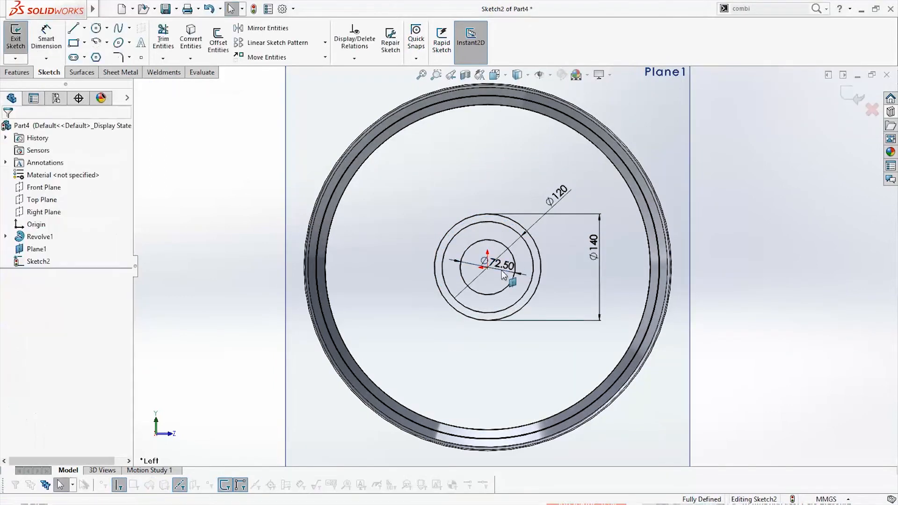
Convert the 120 mm circle to construction geometry
{"action": "scroll", "coordinate": [502, 275], "scroll_direction": "down", "scroll_amount": 4}
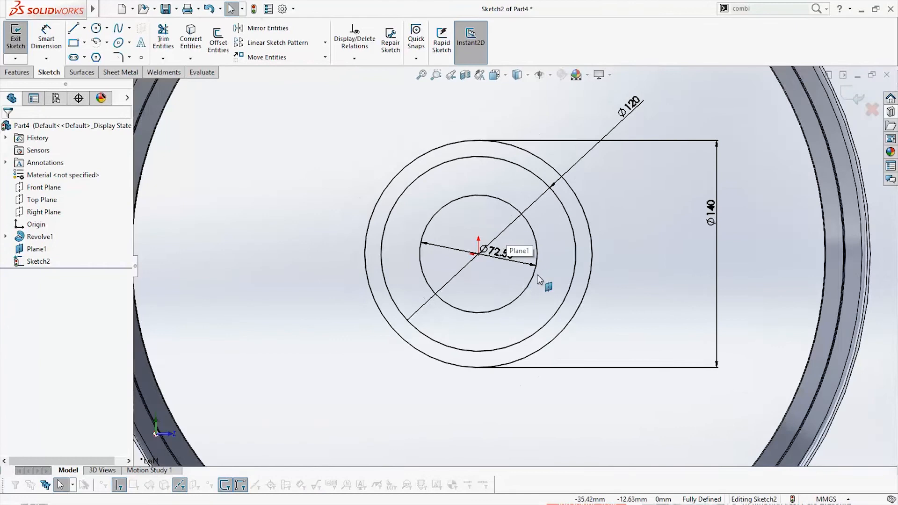
{"action": "scroll", "coordinate": [538, 279], "scroll_direction": "up", "scroll_amount": 1}
{"action": "left_click", "coordinate": [564, 236]}
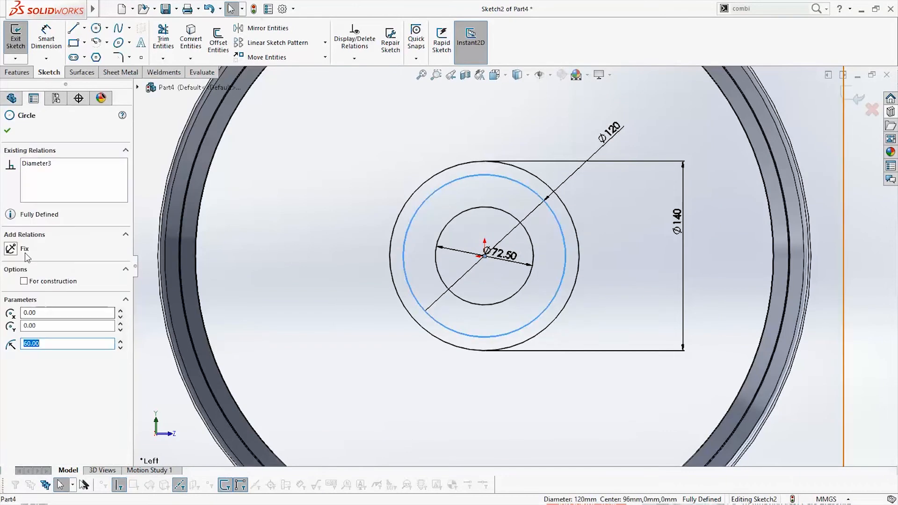
{"action": "left_click", "coordinate": [40, 281]}
{"action": "key", "text": "Escape"}
Draw a vertical centerline about 101 mm long from the origin upward past the 140 mm circle
{"action": "left_click", "coordinate": [96, 29]}
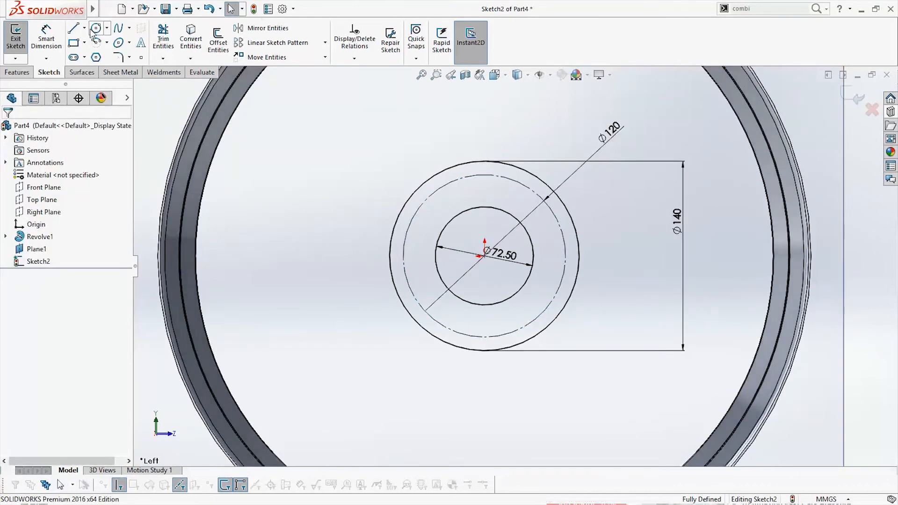
{"action": "key", "text": "Escape"}
{"action": "left_click", "coordinate": [84, 29]}
{"action": "left_click", "coordinate": [90, 55]}
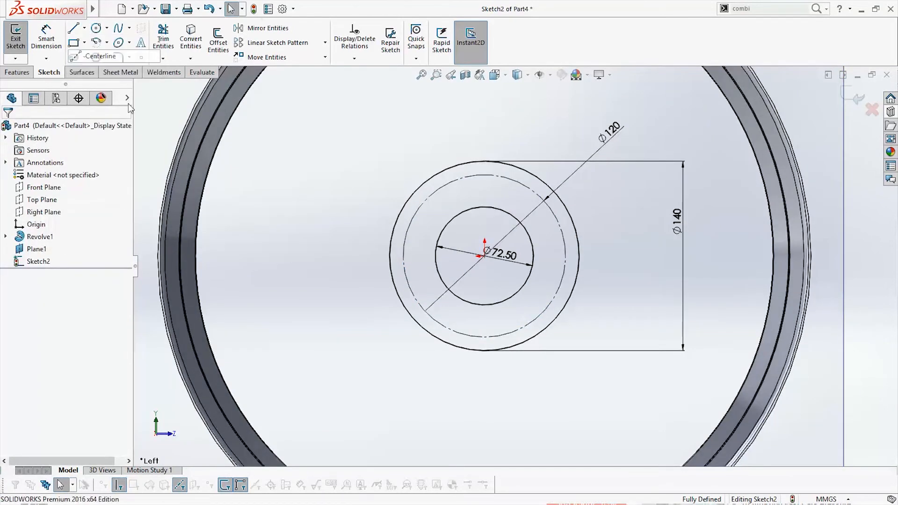
{"action": "left_click", "coordinate": [485, 256]}
{"action": "left_click", "coordinate": [484, 120]}
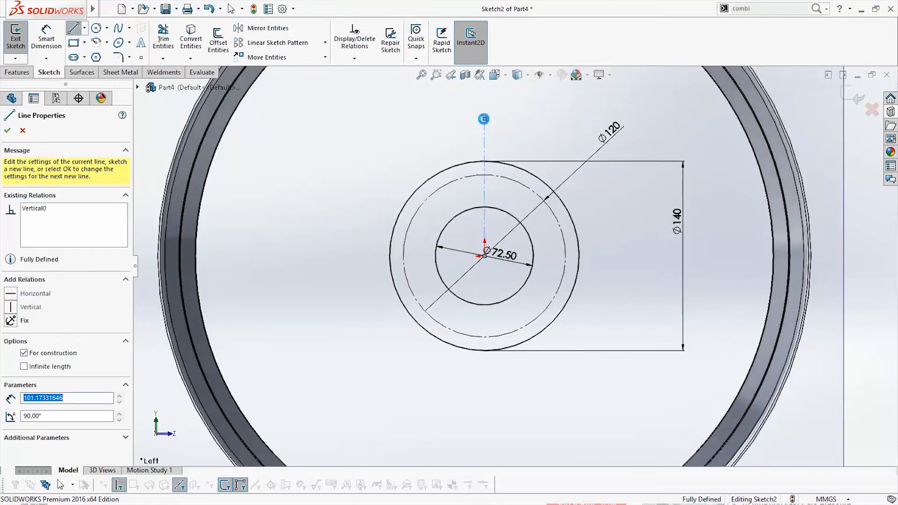
{"action": "key", "text": "Escape"}
{"action": "key", "text": "space"}
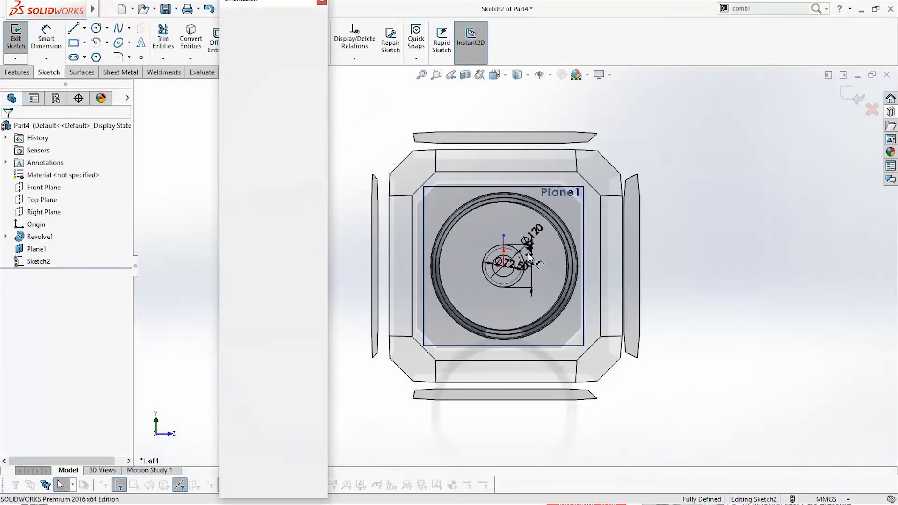
Sketch a small circle of about 8.9 mm radius centred on the vertical centerline, just inside the 120 mm construction circle
{"action": "left_click", "coordinate": [521, 263]}
{"action": "scroll", "coordinate": [524, 237], "scroll_direction": "down", "scroll_amount": 3}
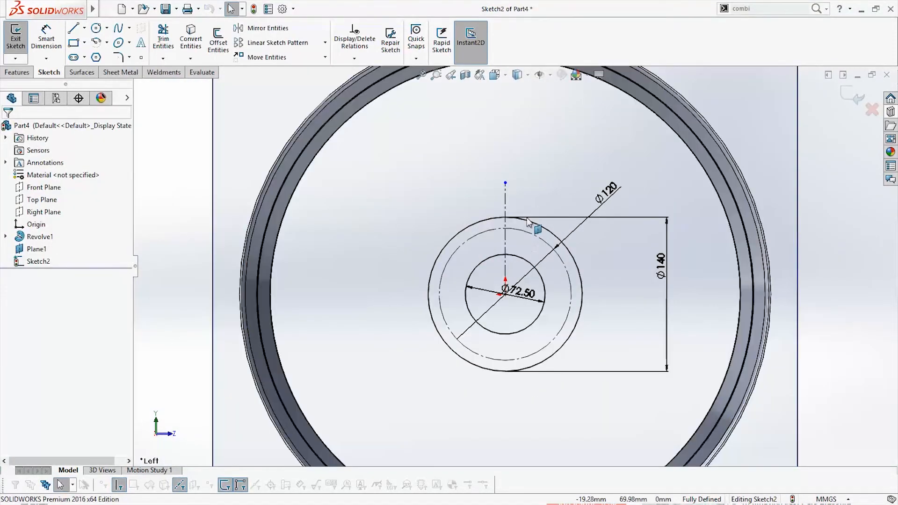
{"action": "left_click", "coordinate": [96, 29]}
{"action": "scroll", "coordinate": [508, 238], "scroll_direction": "down", "scroll_amount": 5}
{"action": "left_click", "coordinate": [509, 238]}
{"action": "left_click", "coordinate": [525, 251]}
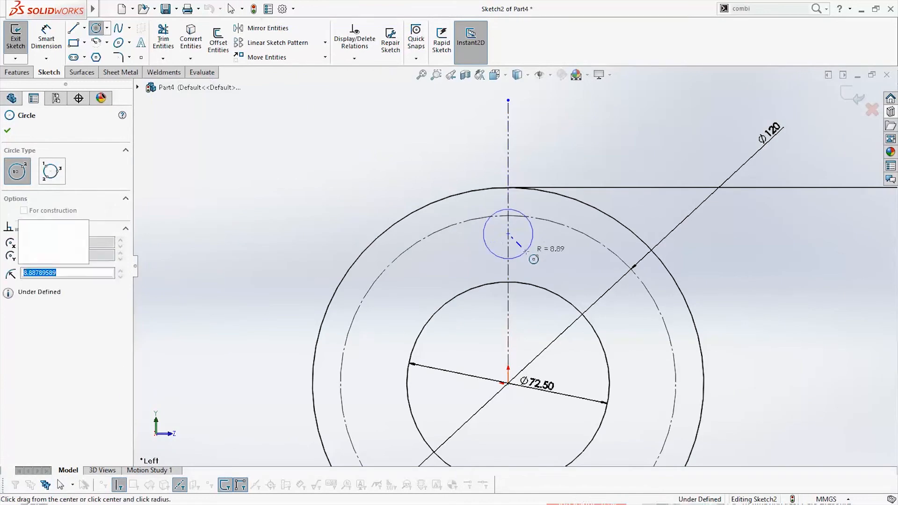
{"action": "key", "text": "Escape"}
Make the small circle's center coincident with the 120 mm construction circle
{"action": "left_click", "coordinate": [508, 235]}
{"action": "left_click", "coordinate": [562, 228], "text": "ctrl"}
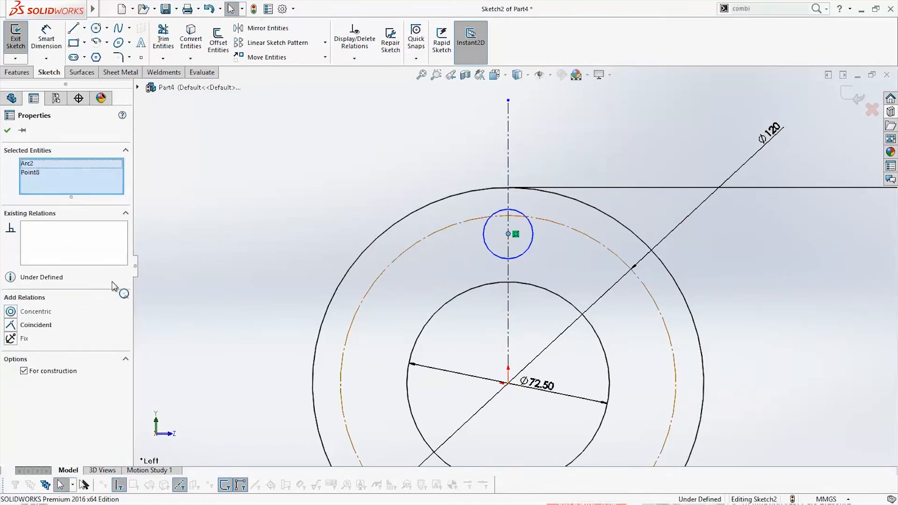
{"action": "left_click", "coordinate": [12, 326]}
{"action": "key", "text": "Escape"}
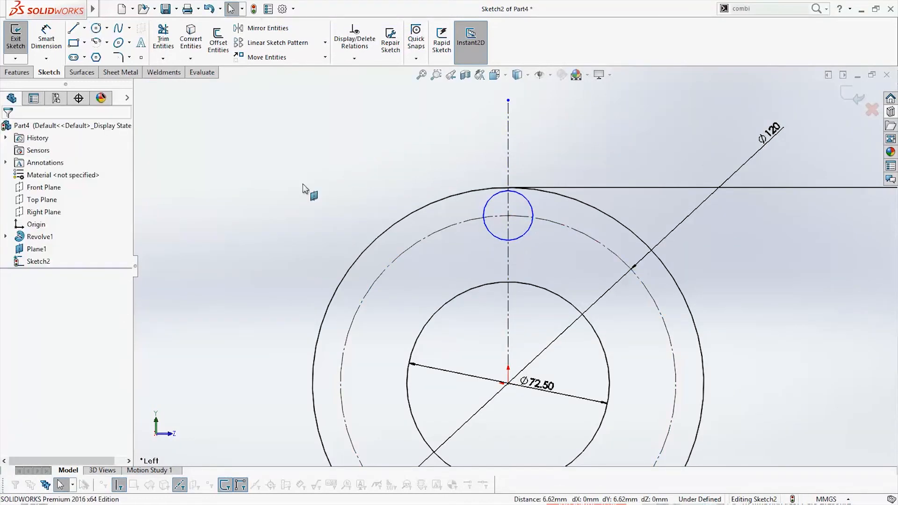
Dimension the small circle to a diameter of 12 mm
{"action": "left_click", "coordinate": [46, 40]}
{"action": "left_click", "coordinate": [527, 240]}
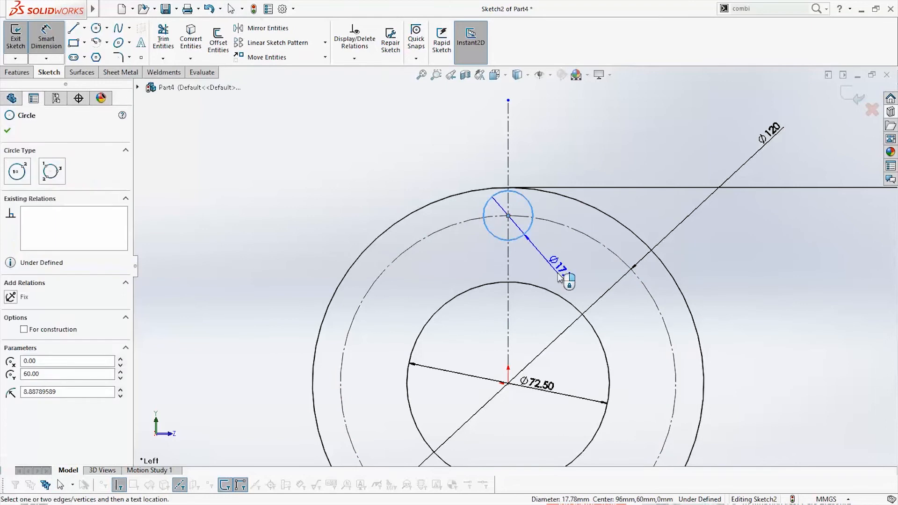
{"action": "left_click", "coordinate": [564, 278]}
{"action": "type", "text": "12"}
{"action": "key", "text": "Return"}
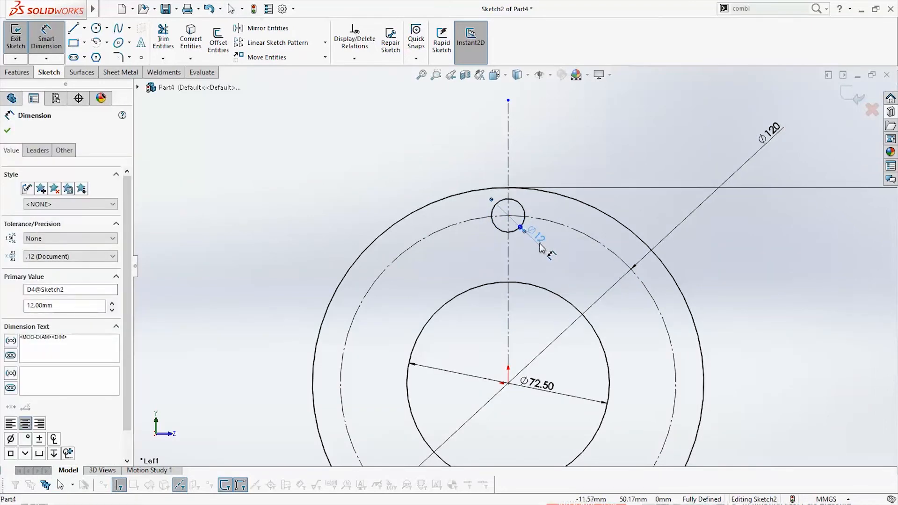
{"action": "key", "text": "Escape"}
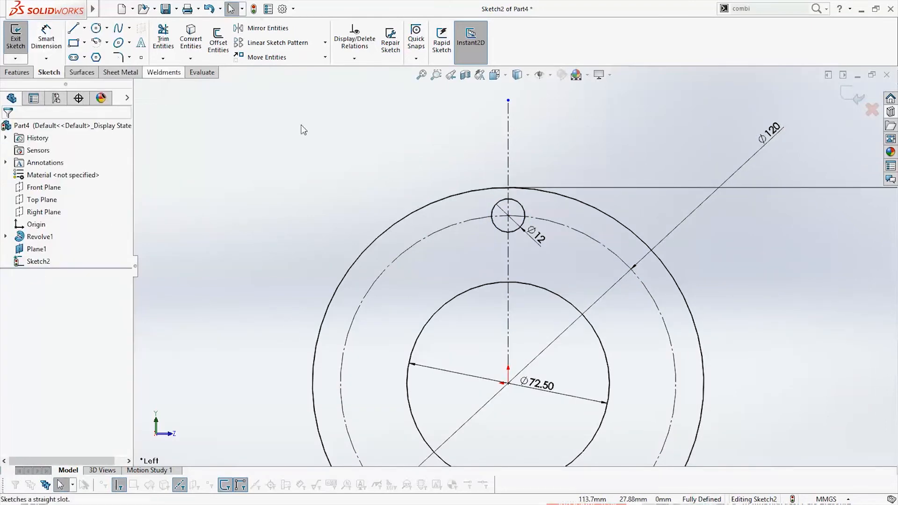
{"action": "left_click", "coordinate": [513, 235]}
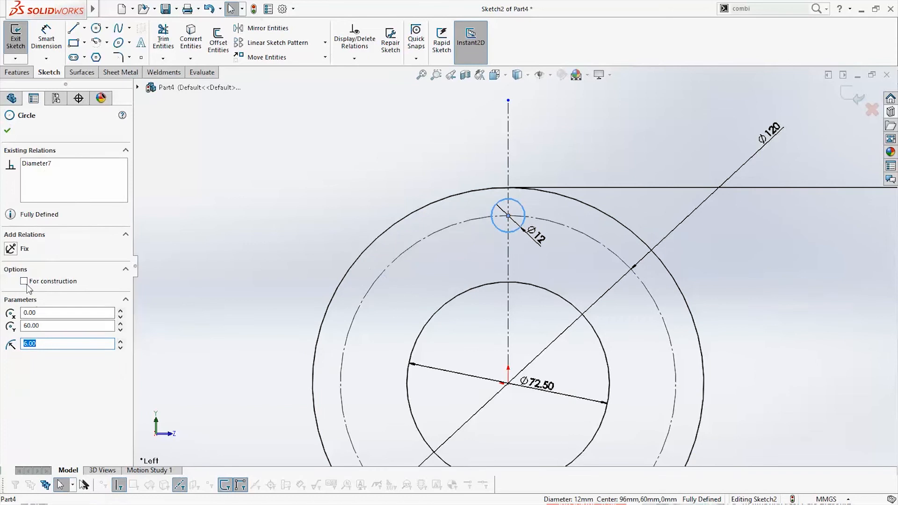
{"action": "key", "text": "Escape"}
Reposition the 120 mm diameter dimension beside the hub circles and exit the sketch
{"action": "scroll", "coordinate": [579, 364], "scroll_direction": "up", "scroll_amount": 5}
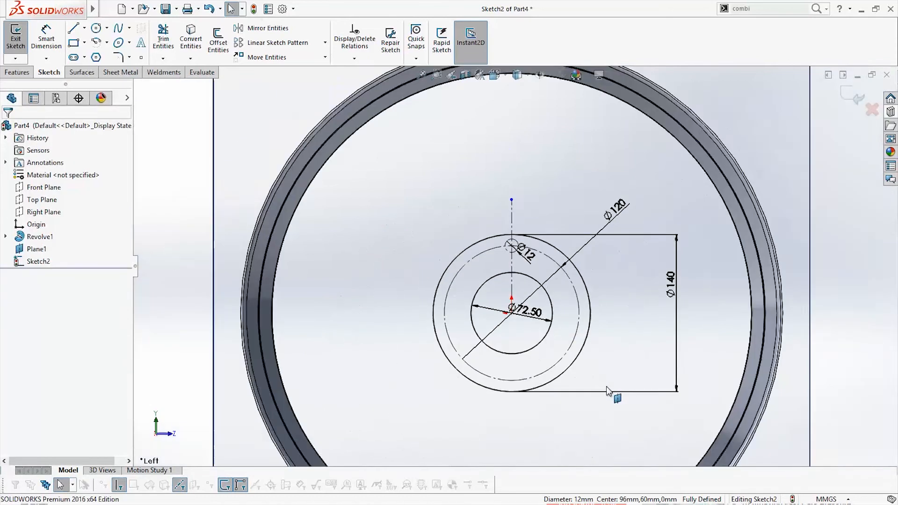
{"action": "left_click_drag", "start_coordinate": [617, 225], "coordinate": [593, 299]}
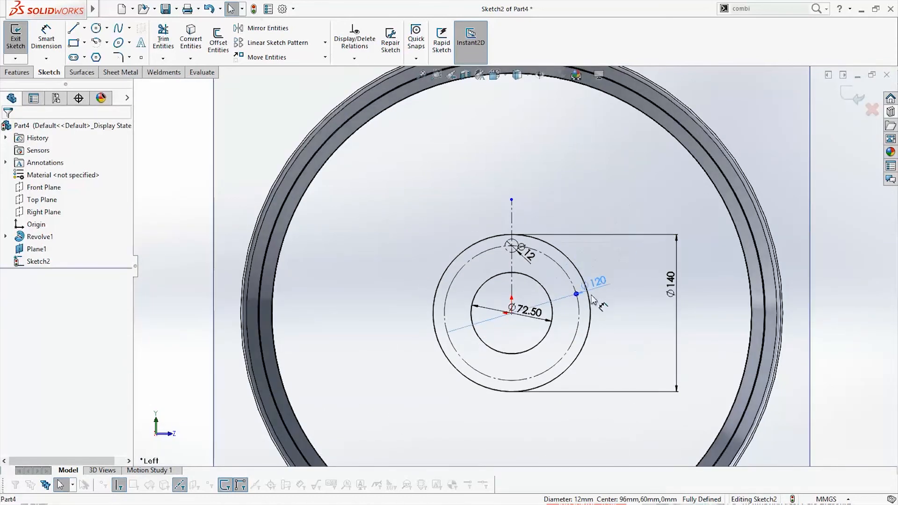
{"action": "scroll", "coordinate": [514, 264], "scroll_direction": "up", "scroll_amount": 5}
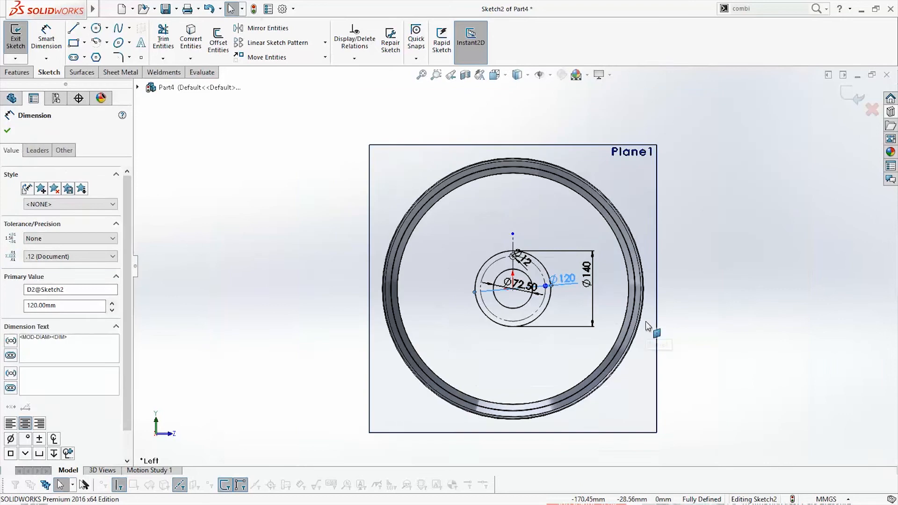
{"action": "left_click", "coordinate": [861, 99]}
Extrude the entire 140 mm disc, including its inner regions, about 517 mm through the rim as a solid cylinder
{"action": "mouse_move", "coordinate": [608, 323]}
{"action": "middle_mouse_down"}
{"action": "mouse_move", "coordinate": [591, 309]}
{"action": "mouse_move", "coordinate": [546, 325]}
{"action": "middle_mouse_up"}
{"action": "left_click", "coordinate": [23, 44]}
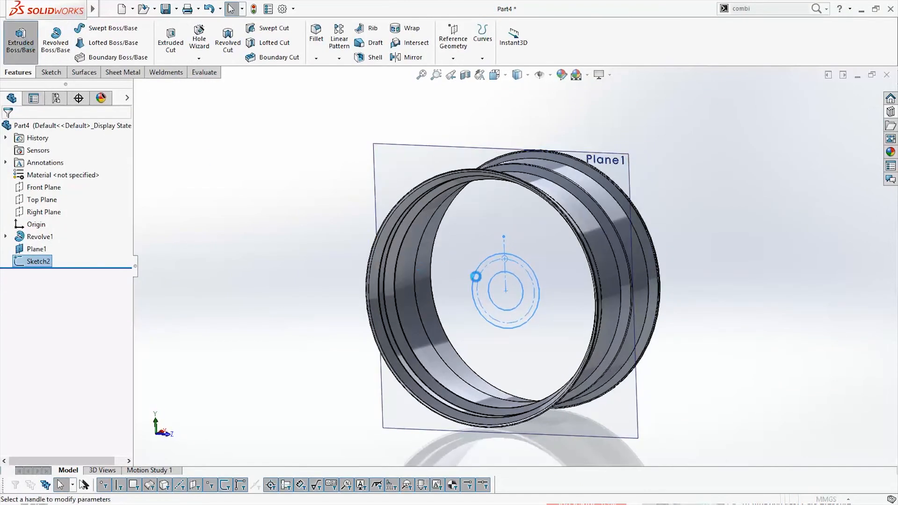
{"action": "scroll", "coordinate": [550, 282], "scroll_direction": "down", "scroll_amount": 3}
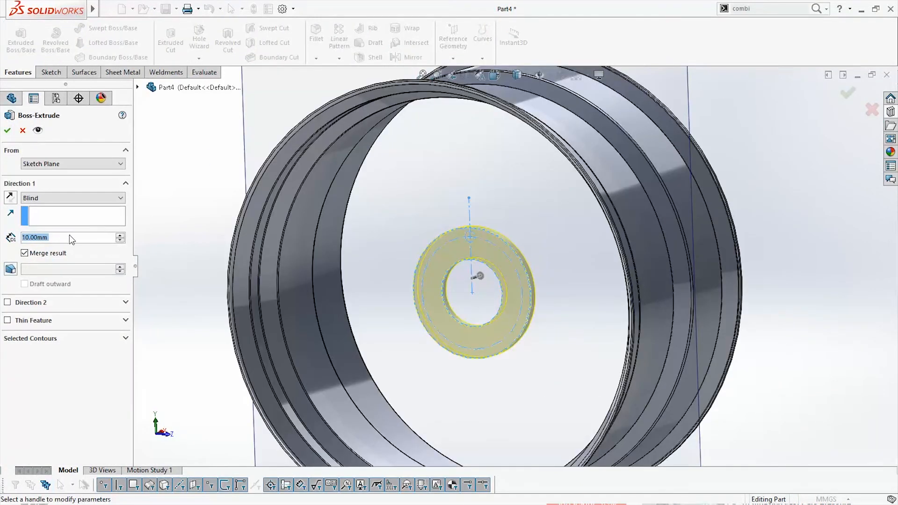
{"action": "left_click", "coordinate": [74, 340]}
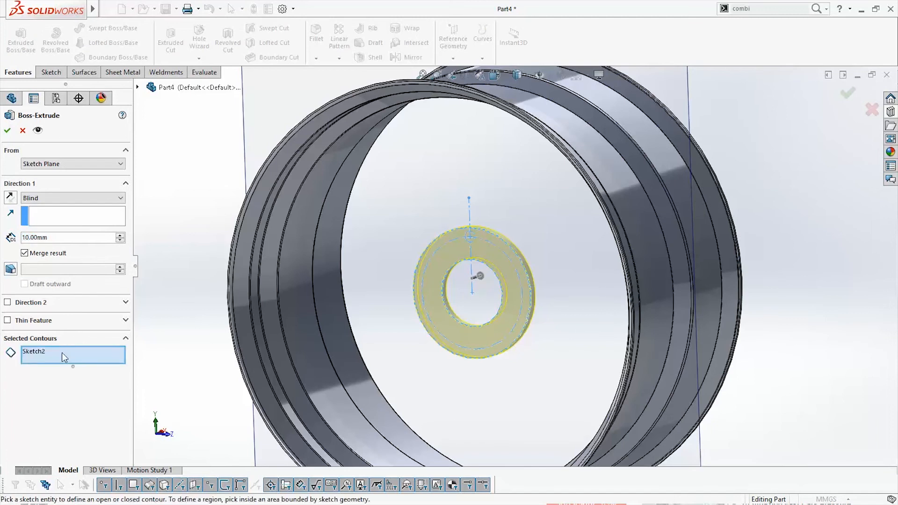
{"action": "left_click", "coordinate": [62, 353]}
{"action": "left_click", "coordinate": [491, 297]}
{"action": "middle_click_drag", "start_coordinate": [520, 364], "coordinate": [503, 361]}
{"action": "left_click", "coordinate": [509, 306]}
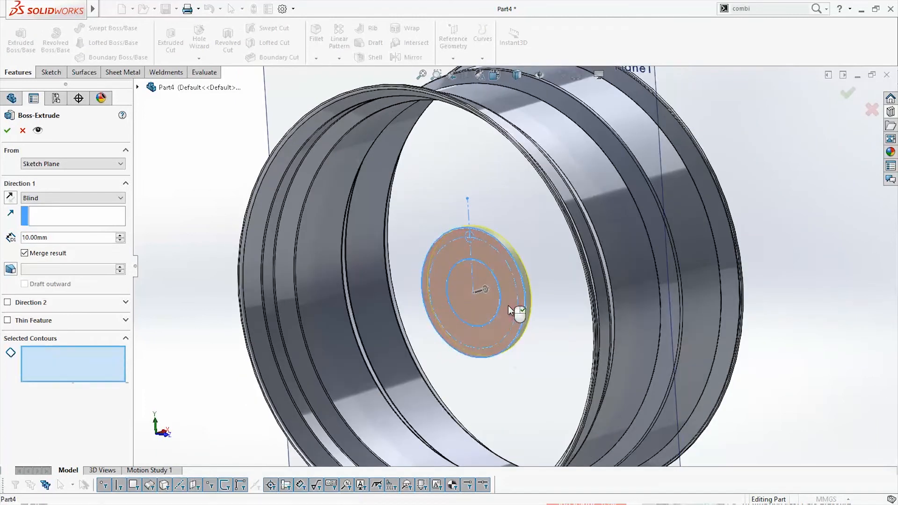
{"action": "scroll", "coordinate": [536, 365], "scroll_direction": "up", "scroll_amount": 5}
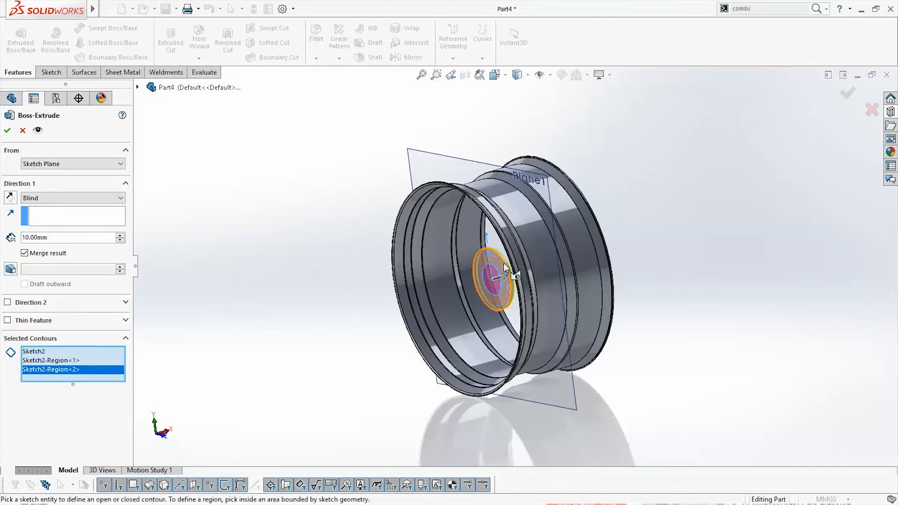
{"action": "left_click_drag", "start_coordinate": [506, 279], "coordinate": [686, 226]}
{"action": "middle_click_drag", "start_coordinate": [672, 278], "coordinate": [701, 246]}
{"action": "left_click", "coordinate": [847, 93]}
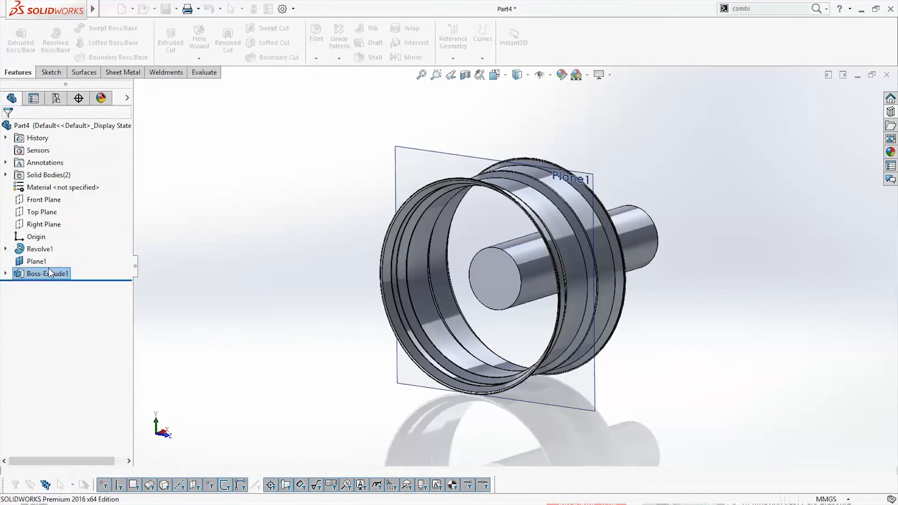
Extrude the 72.5 mm inner circle of the same hub sketch about 810 mm in the opposite direction, out past the rim
{"action": "left_click", "coordinate": [6, 273]}
{"action": "left_click", "coordinate": [51, 286]}
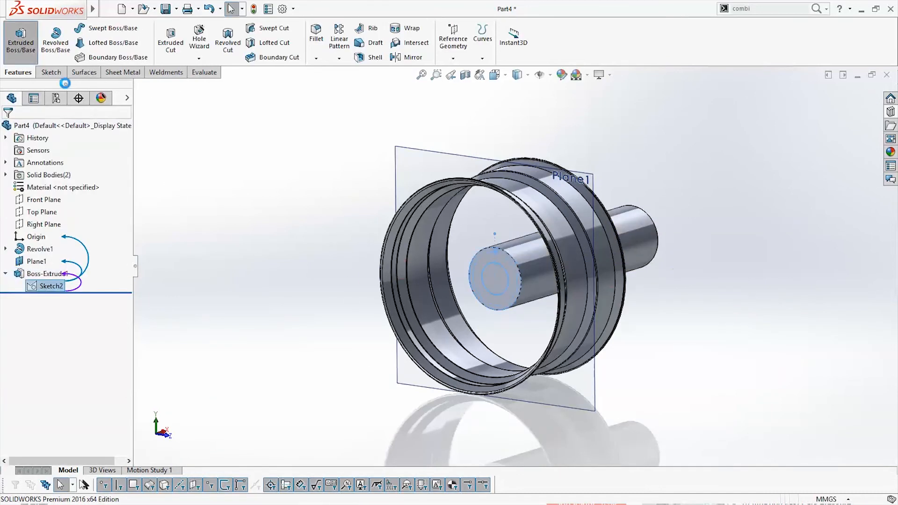
{"action": "scroll", "coordinate": [496, 280], "scroll_direction": "down", "scroll_amount": 3}
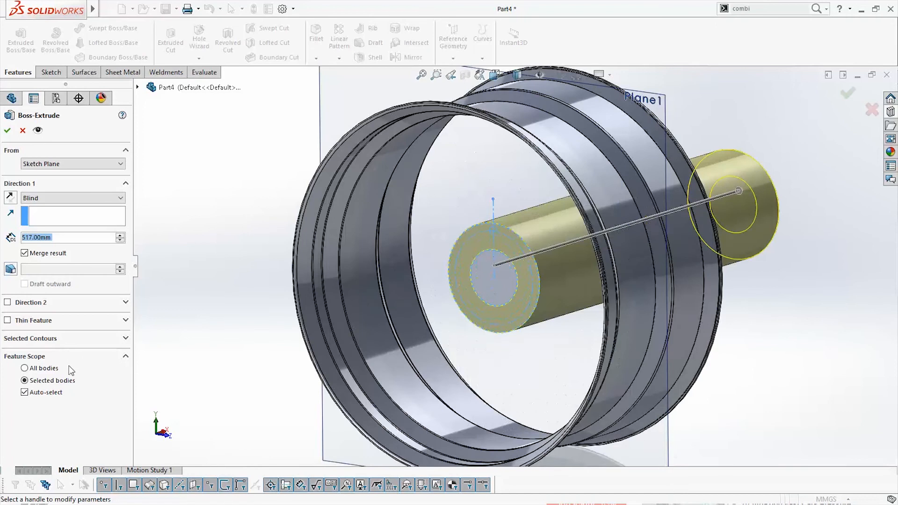
{"action": "left_click", "coordinate": [94, 338]}
{"action": "left_click", "coordinate": [97, 356]}
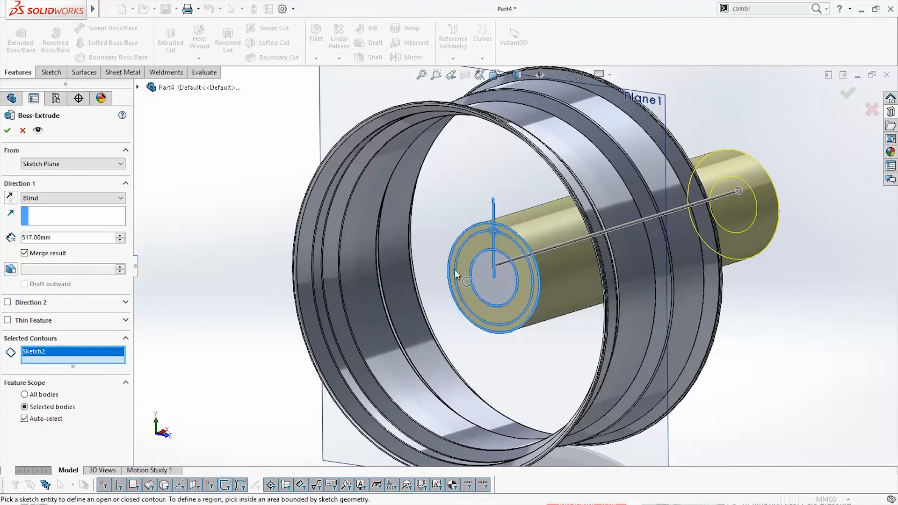
{"action": "left_click", "coordinate": [508, 279]}
{"action": "scroll", "coordinate": [509, 280], "scroll_direction": "up", "scroll_amount": 3}
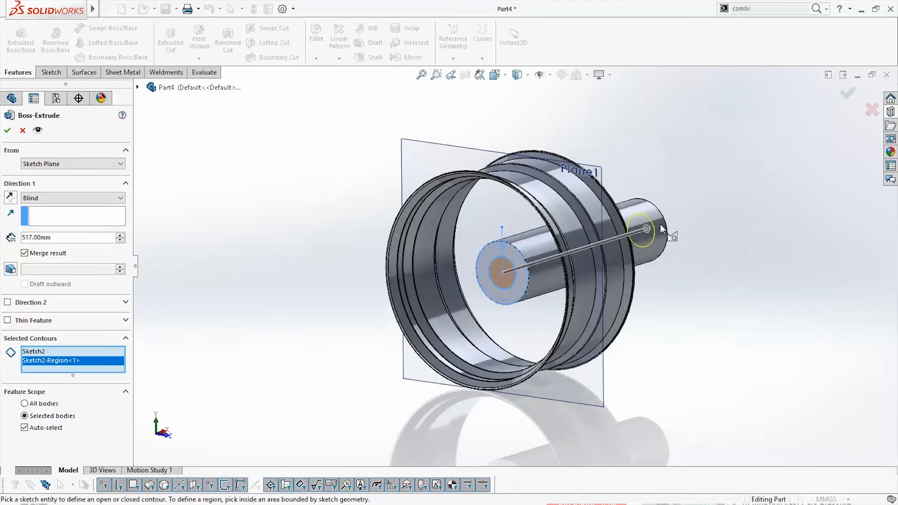
{"action": "left_click_drag", "start_coordinate": [603, 229], "coordinate": [281, 359]}
{"action": "middle_click_drag", "start_coordinate": [476, 400], "coordinate": [453, 395]}
{"action": "scroll", "coordinate": [427, 299], "scroll_direction": "up", "scroll_amount": 2}
{"action": "scroll", "coordinate": [406, 229], "scroll_direction": "down", "scroll_amount": 2}
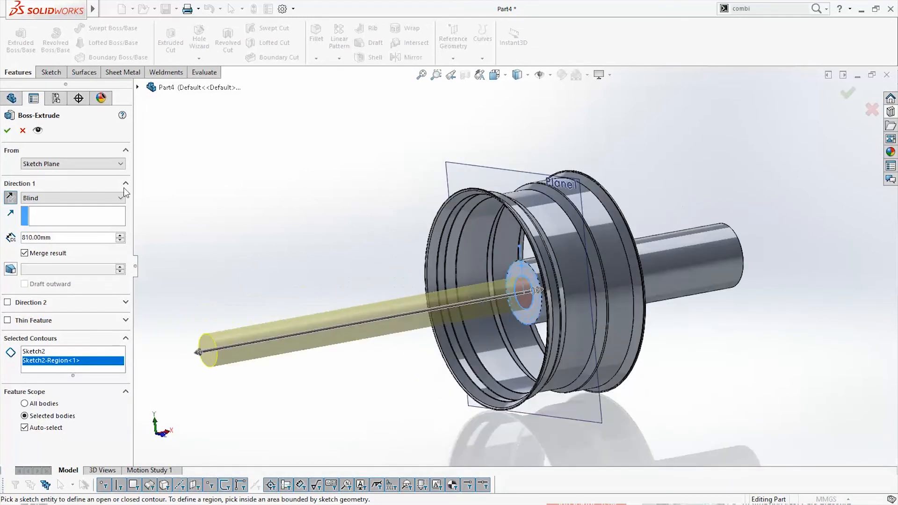
{"action": "left_click", "coordinate": [7, 131]}
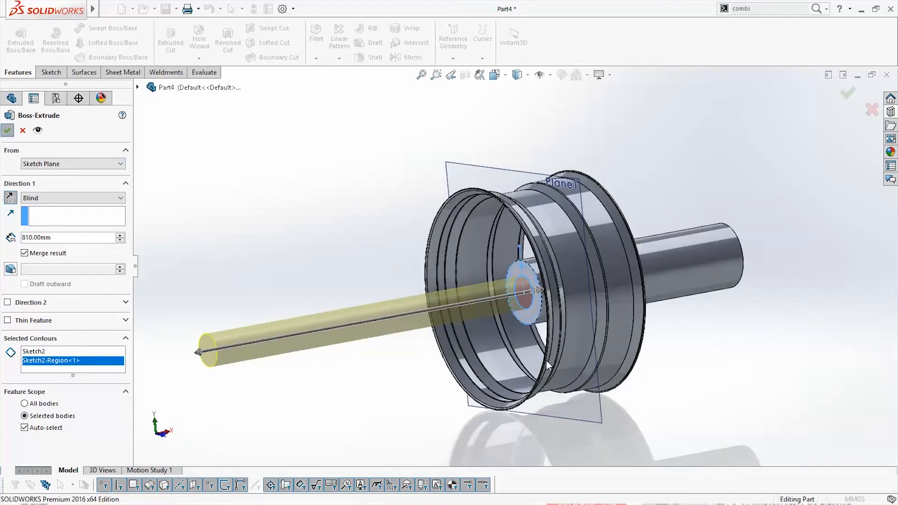
{"action": "middle_click_drag", "start_coordinate": [541, 356], "coordinate": [556, 377]}
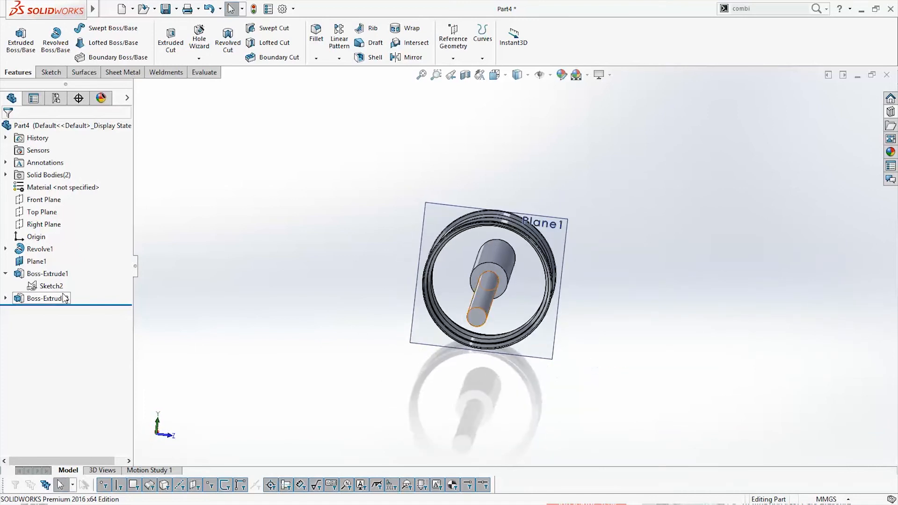
Hide the offset plane and collapse the feature entries
{"action": "right_click", "coordinate": [28, 261]}
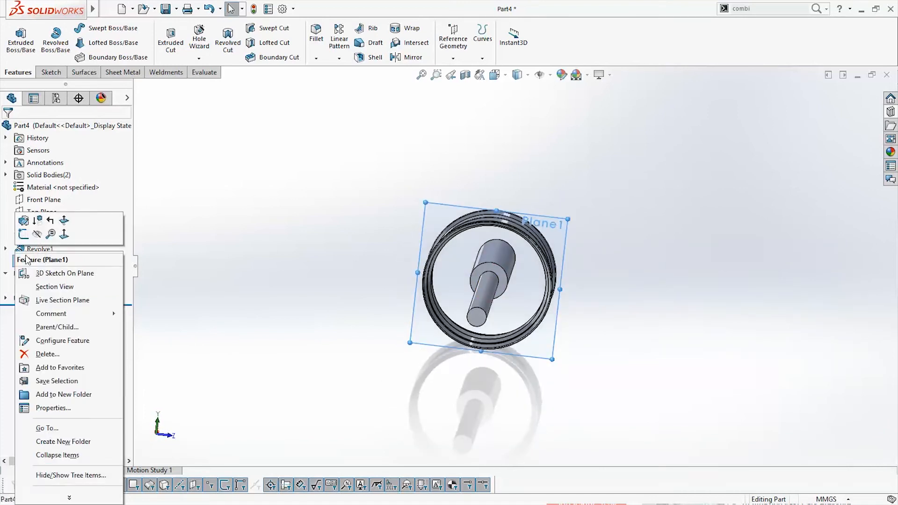
{"action": "left_click", "coordinate": [36, 235]}
{"action": "left_click", "coordinate": [5, 273]}
{"action": "left_click", "coordinate": [6, 249]}
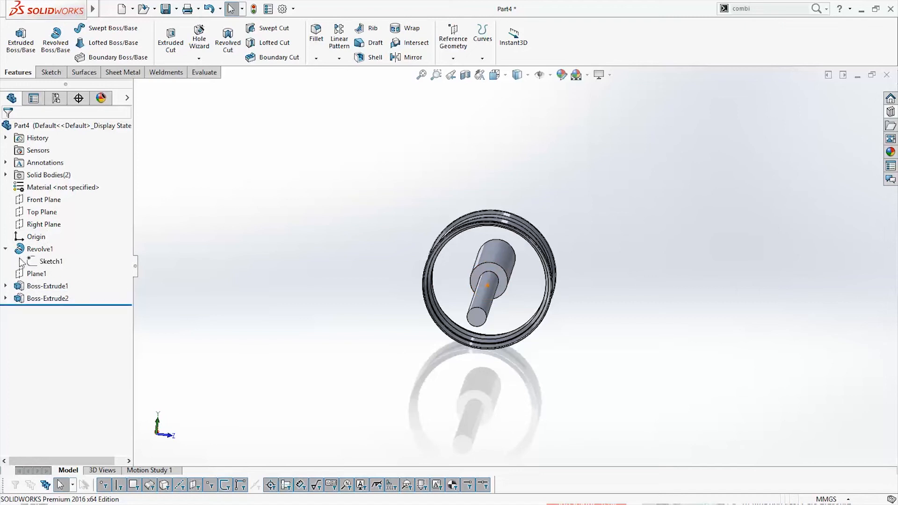
{"action": "left_click", "coordinate": [5, 248]}
Create a section view cut along the Front Plane at 0 mm offset and view it from the front
{"action": "middle_click_drag", "start_coordinate": [484, 387], "coordinate": [552, 391]}
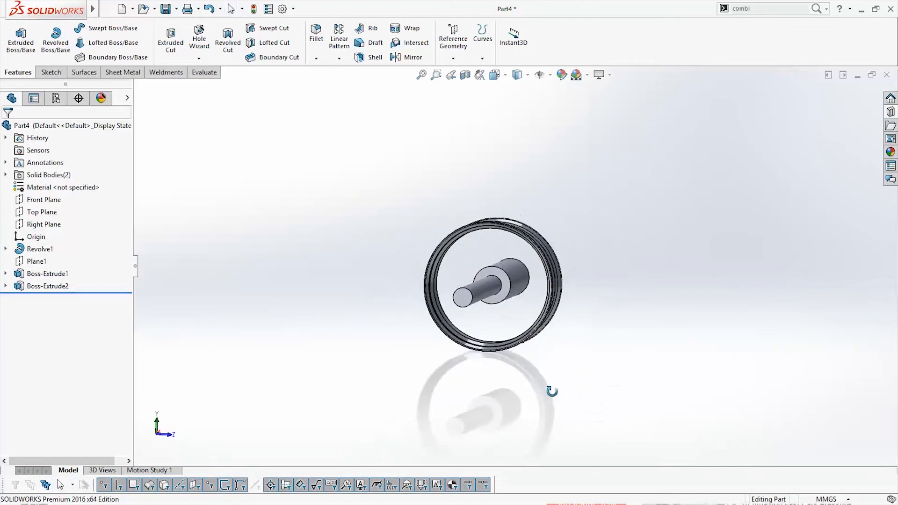
{"action": "left_click", "coordinate": [465, 82]}
{"action": "middle_click_drag", "start_coordinate": [587, 309], "coordinate": [587, 358]}
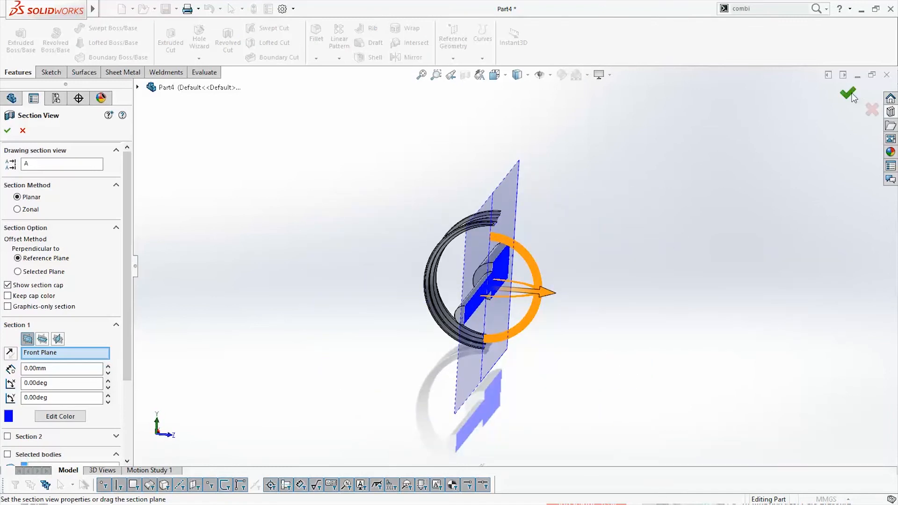
{"action": "left_click", "coordinate": [849, 94]}
{"action": "middle_click_drag", "start_coordinate": [638, 357], "coordinate": [564, 344]}
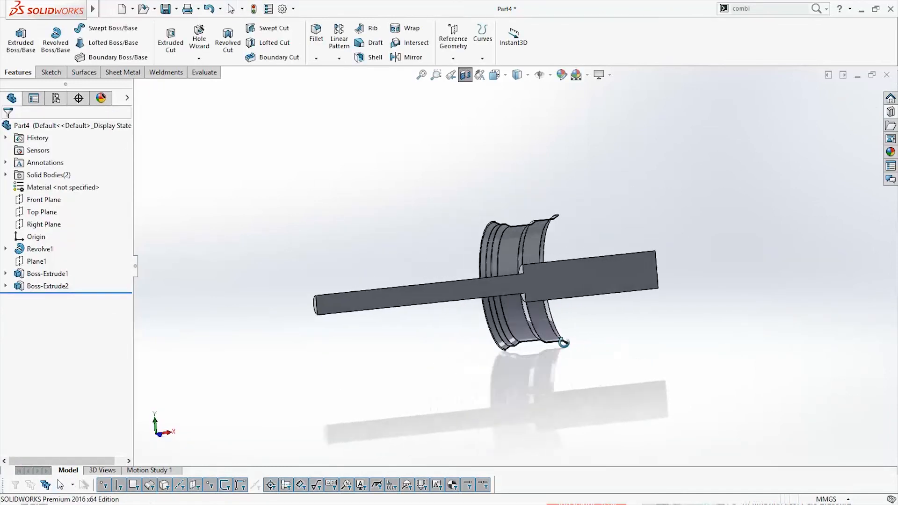
{"action": "key", "text": "space"}
{"action": "left_click", "coordinate": [544, 290]}
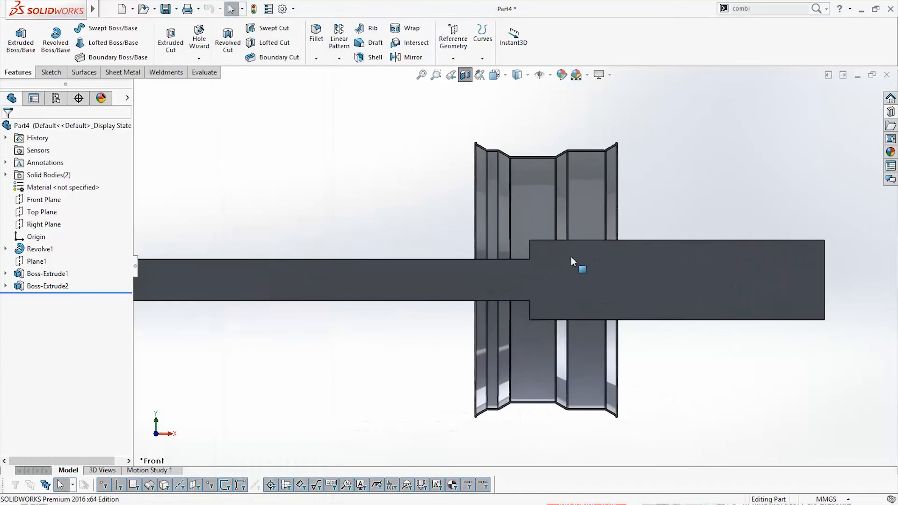
{"action": "scroll", "coordinate": [513, 253], "scroll_direction": "down", "scroll_amount": 3}
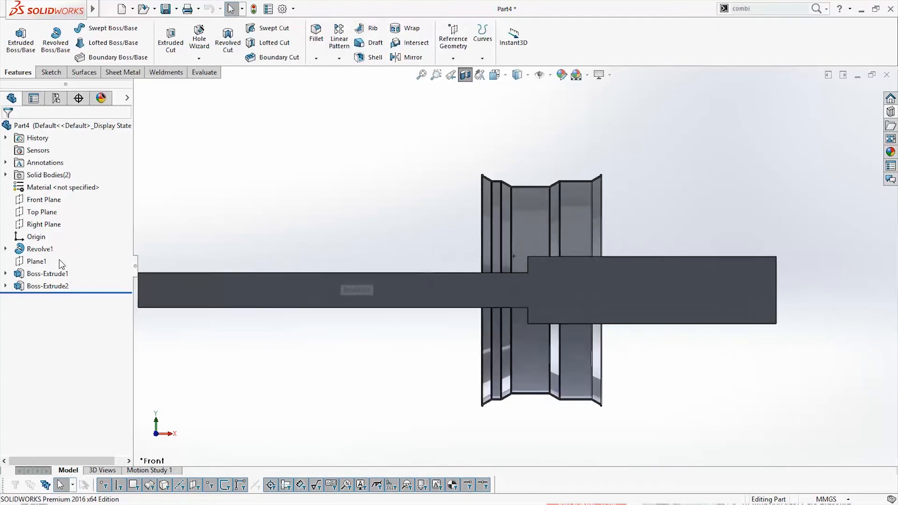
Start a new sketch on the Front Plane of the sectioned wheel
{"action": "left_click", "coordinate": [41, 200]}
{"action": "scroll", "coordinate": [514, 265], "scroll_direction": "up", "scroll_amount": 3}
{"action": "right_click", "coordinate": [60, 206]}
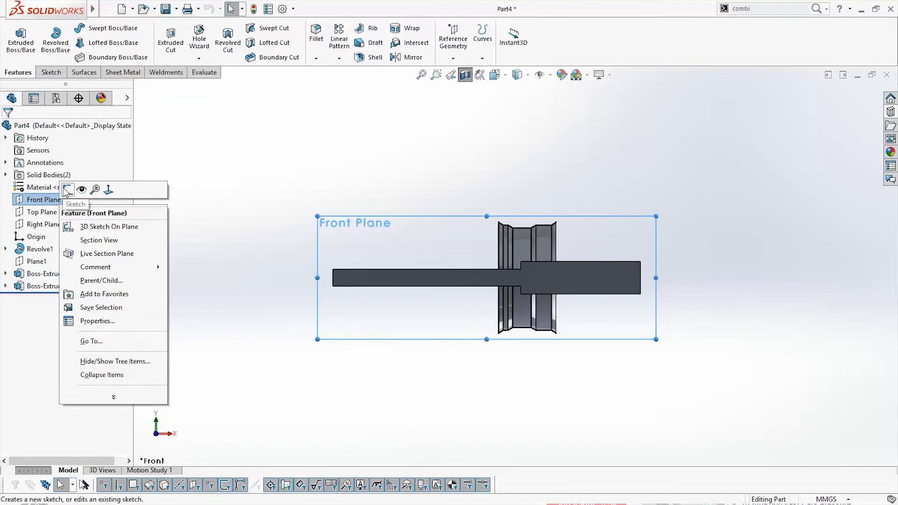
{"action": "left_click", "coordinate": [68, 190]}
{"action": "scroll", "coordinate": [543, 282], "scroll_direction": "down", "scroll_amount": 8}
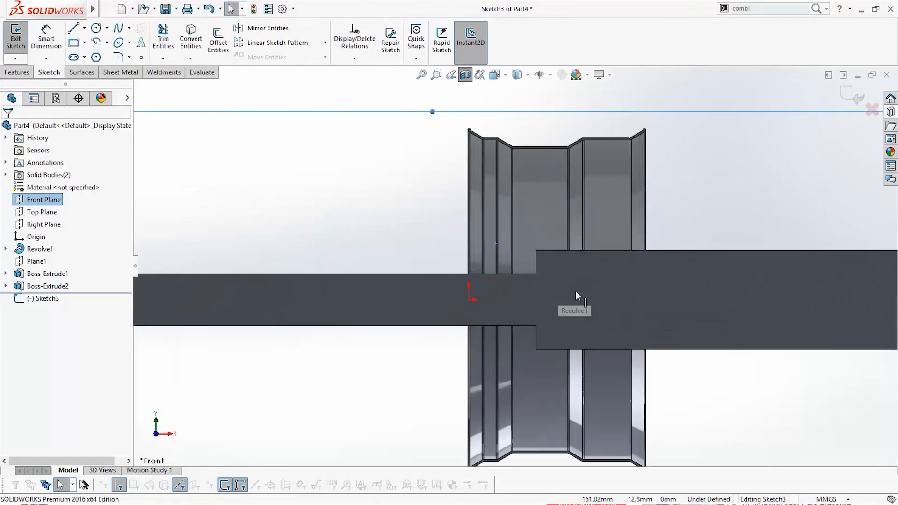
{"action": "scroll", "coordinate": [573, 279], "scroll_direction": "down", "scroll_amount": 1}
{"action": "left_click", "coordinate": [84, 28]}
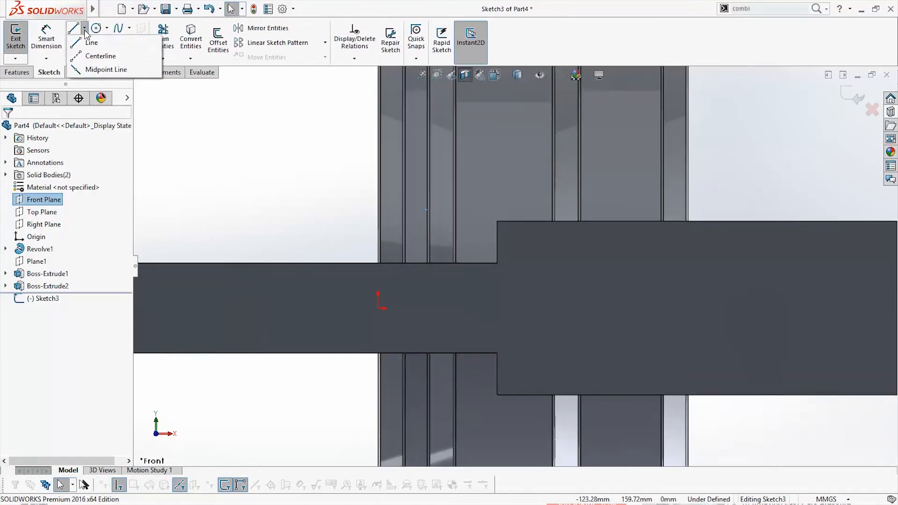
{"action": "left_click", "coordinate": [100, 56]}
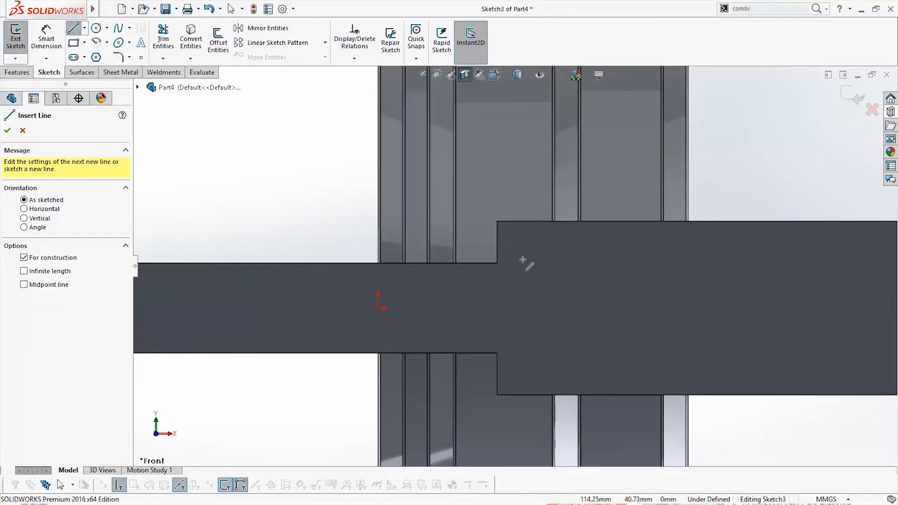
{"action": "mouse_move", "coordinate": [522, 259]}
{"action": "middle_mouse_down"}
{"action": "mouse_move", "coordinate": [537, 261]}
{"action": "mouse_move", "coordinate": [518, 249]}
{"action": "middle_mouse_up"}
{"action": "key", "text": "Escape"}
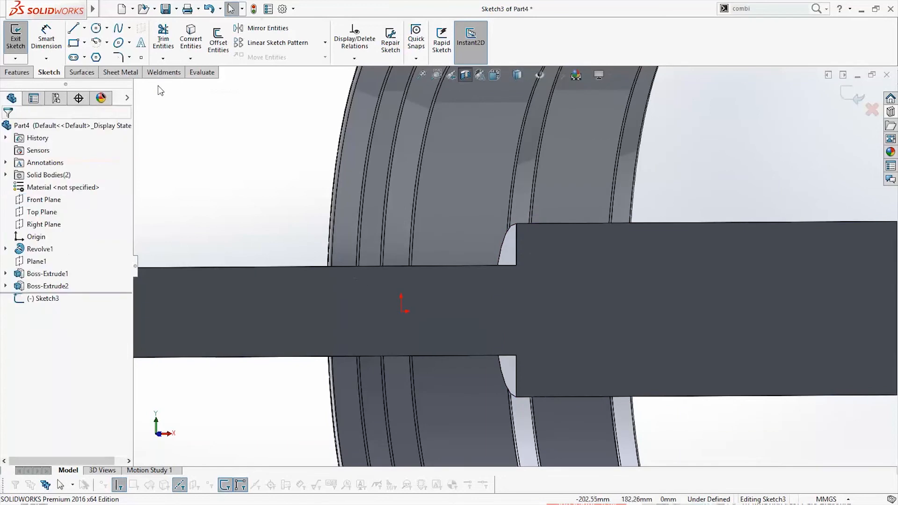
Show the hub circle sketch, Sketch2 under Boss-Extrude1, as a reference for the open Front Plane sketch
{"action": "left_click", "coordinate": [7, 273]}
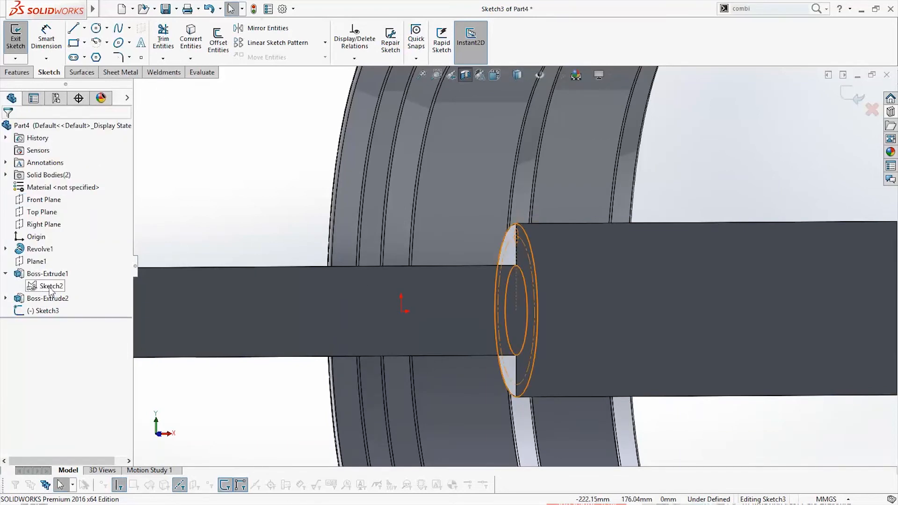
{"action": "scroll", "coordinate": [580, 343], "scroll_direction": "up", "scroll_amount": 3}
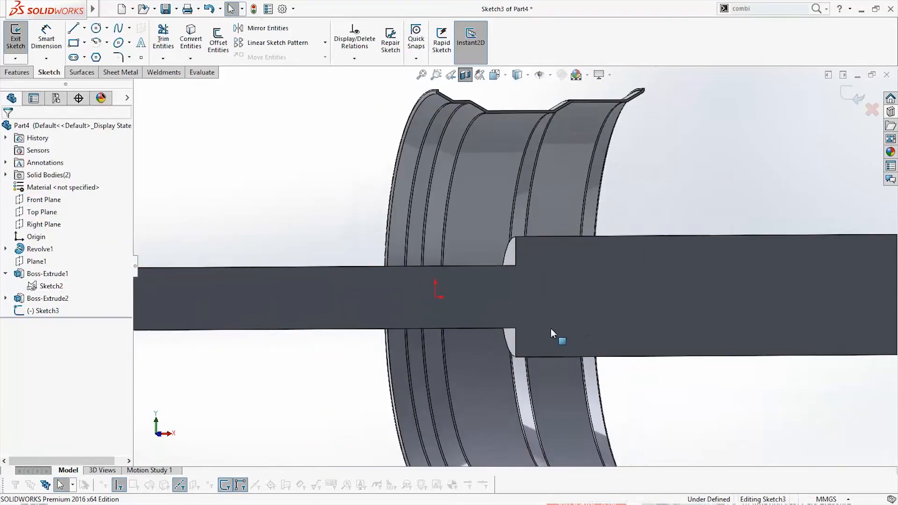
{"action": "right_click", "coordinate": [41, 283]}
{"action": "left_click", "coordinate": [43, 270]}
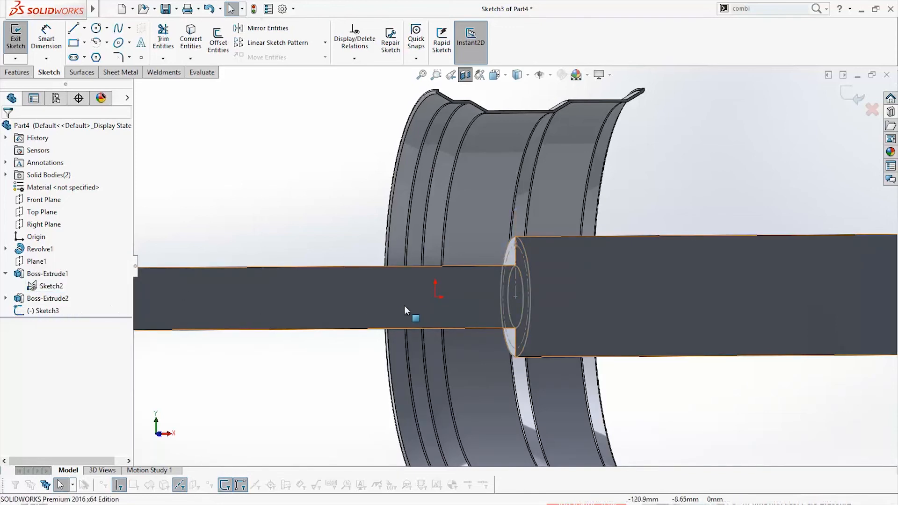
{"action": "scroll", "coordinate": [540, 296], "scroll_direction": "down", "scroll_amount": 2}
{"action": "mouse_move", "coordinate": [534, 291]}
{"action": "middle_mouse_down"}
{"action": "mouse_move", "coordinate": [584, 301]}
{"action": "mouse_move", "coordinate": [534, 299]}
{"action": "middle_mouse_up"}
{"action": "key", "text": "space"}
{"action": "left_click", "coordinate": [525, 294]}
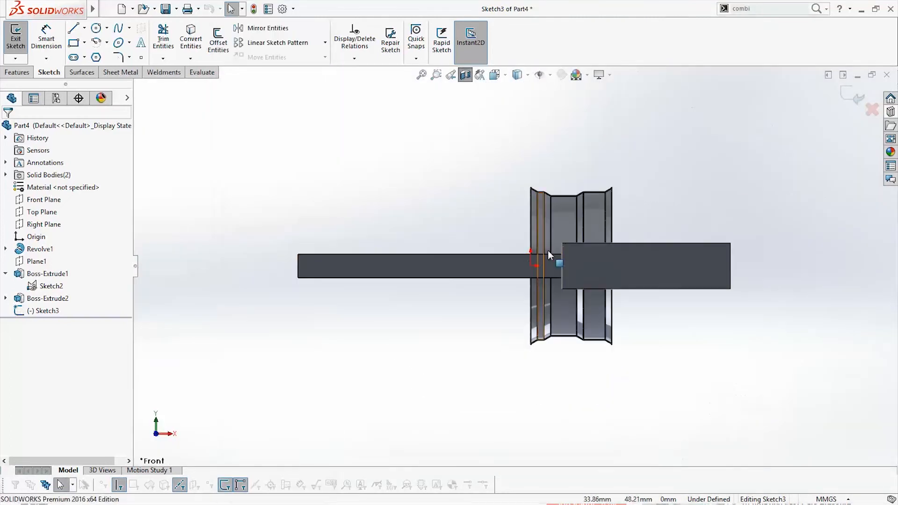
Draw a horizontal centerline from the hub's upper shoulder face at 60 mm height, running parallel above the thin cylinder and out past the rim
{"action": "scroll", "coordinate": [548, 251], "scroll_direction": "down", "scroll_amount": 6}
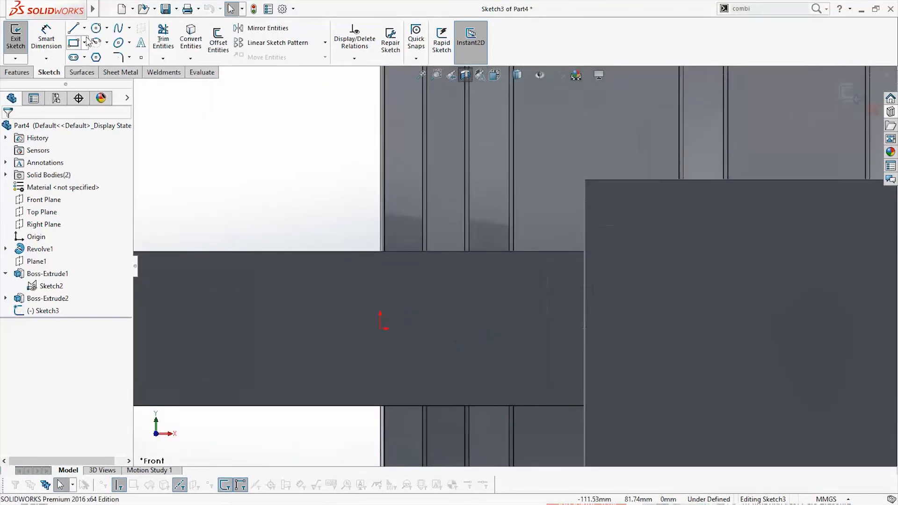
{"action": "left_click", "coordinate": [84, 28]}
{"action": "left_click", "coordinate": [100, 55]}
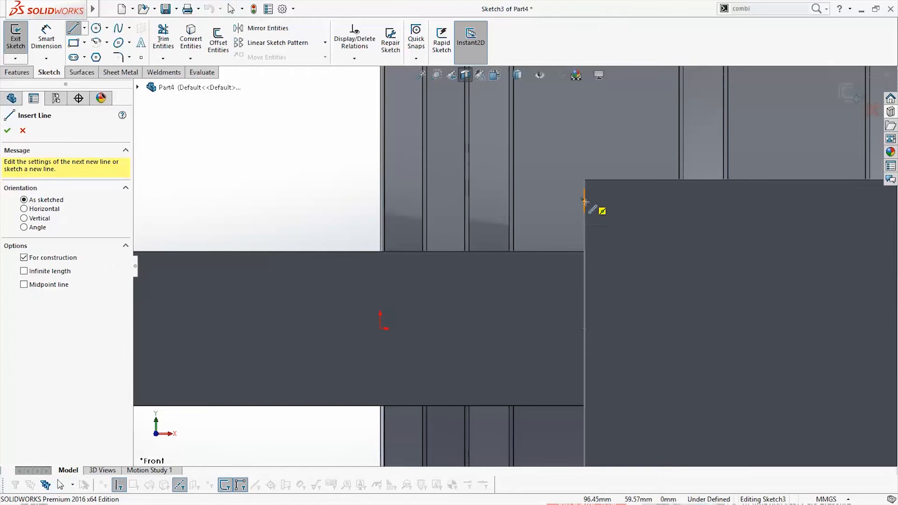
{"action": "left_click_drag", "start_coordinate": [584, 201], "coordinate": [250, 201]}
{"action": "key", "text": "Escape"}
{"action": "scroll", "coordinate": [516, 258], "scroll_direction": "up", "scroll_amount": 3}
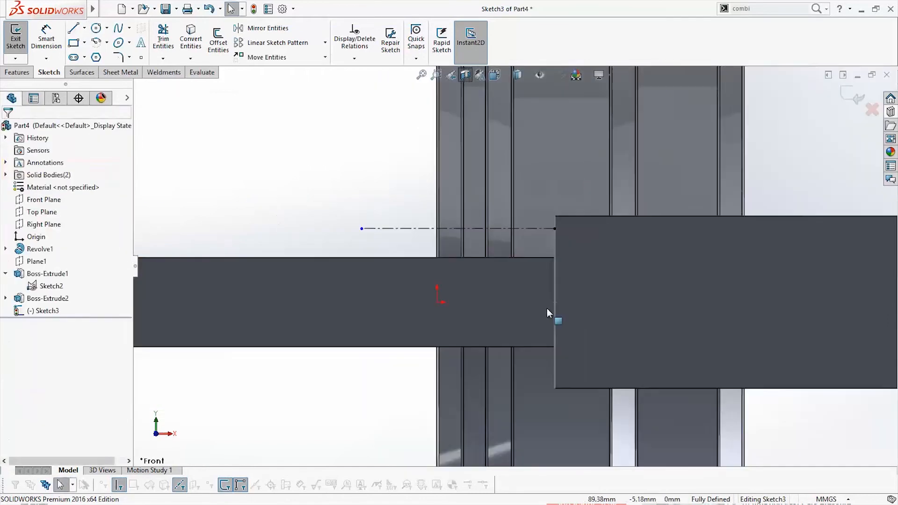
Stretch the free end of the centerline farther outward so it is about 175 mm long
{"action": "scroll", "coordinate": [546, 308], "scroll_direction": "down", "scroll_amount": 2}
{"action": "left_click", "coordinate": [76, 30]}
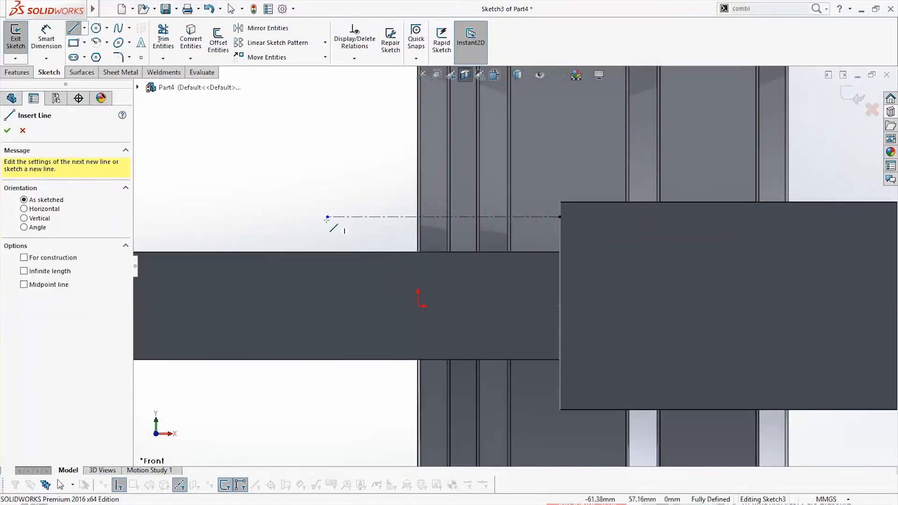
{"action": "key", "text": "Escape"}
{"action": "left_click_drag", "start_coordinate": [328, 218], "coordinate": [303, 220]}
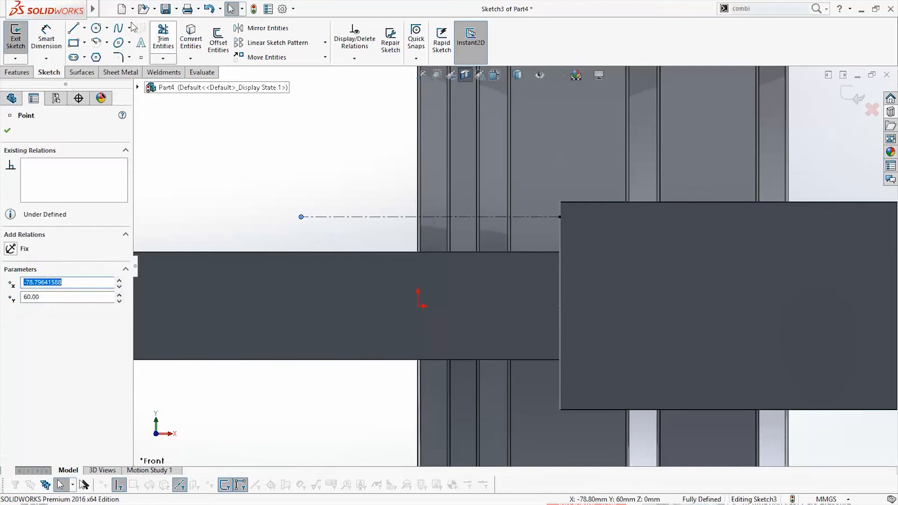
{"action": "key", "text": "Escape"}
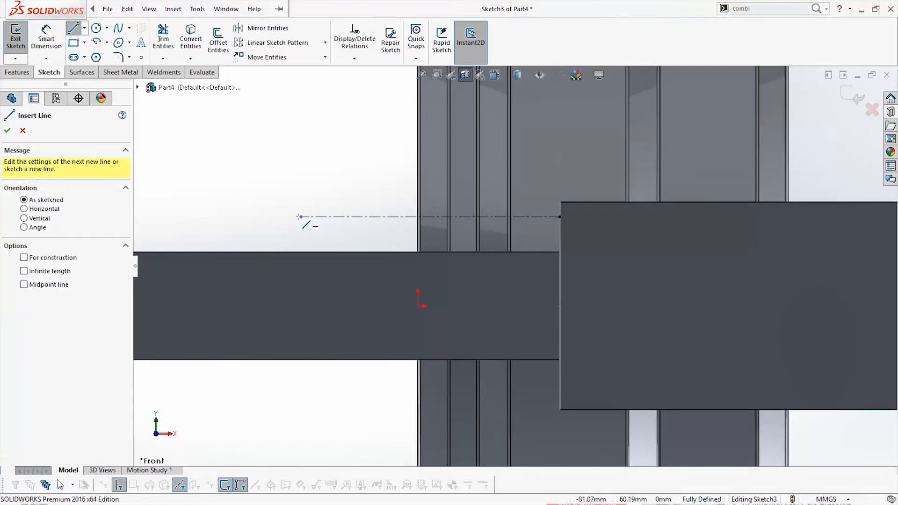
Sketch a stepped stud profile above the centerline: an end line, a horizontal about 87 mm long, a short slope, a lower horizontal and a shoulder edge
{"action": "left_click_drag", "start_coordinate": [301, 216], "coordinate": [300, 183]}
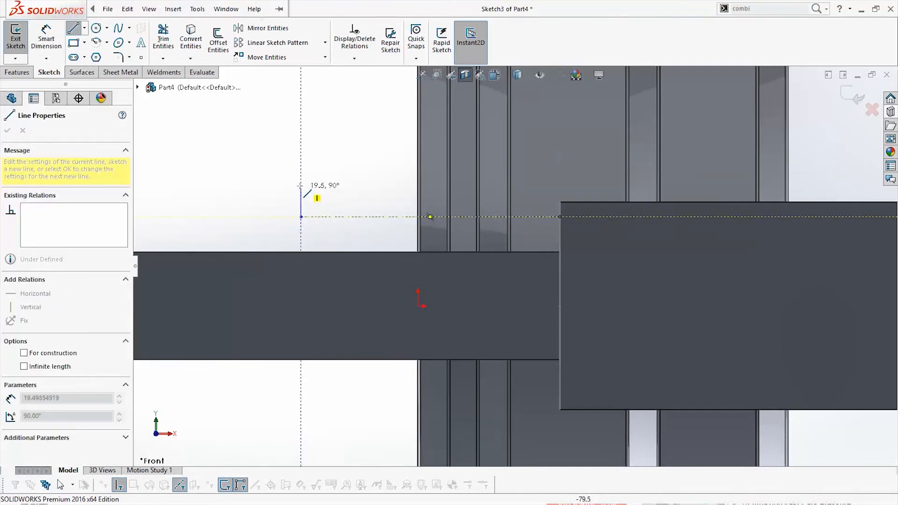
{"action": "left_click", "coordinate": [429, 182]}
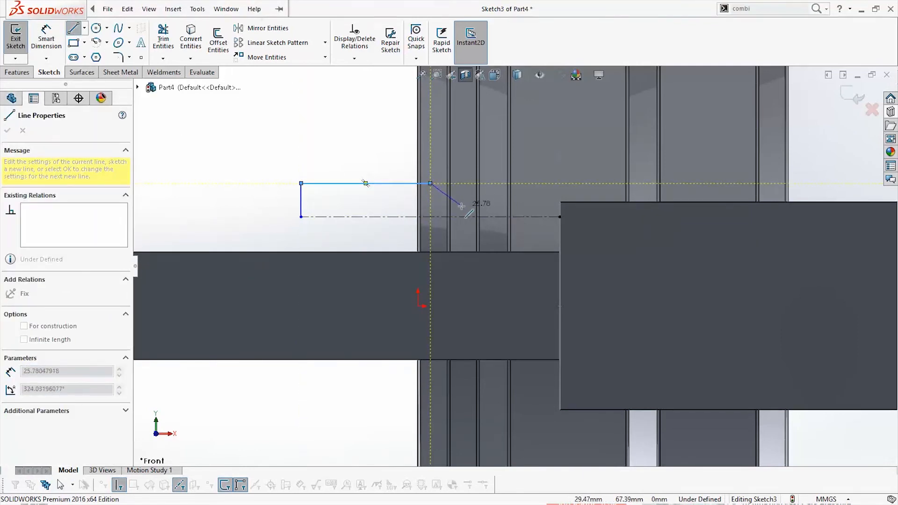
{"action": "left_click", "coordinate": [461, 206]}
{"action": "left_click", "coordinate": [560, 206]}
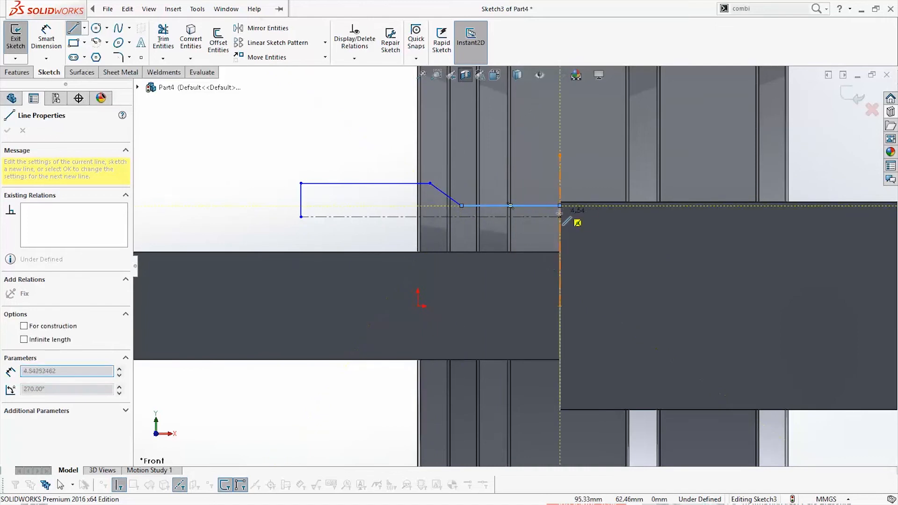
{"action": "left_click", "coordinate": [559, 216]}
{"action": "key", "text": "Escape"}
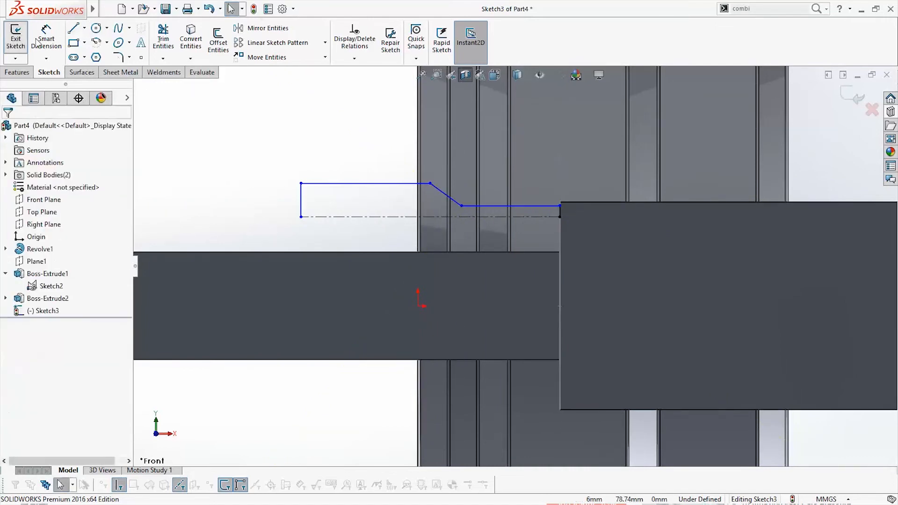
Dimension the stud profile's narrow section beside the shoulder as a 12 mm diameter about the centerline
{"action": "left_click", "coordinate": [39, 40]}
{"action": "left_click", "coordinate": [480, 206]}
{"action": "left_click", "coordinate": [498, 217]}
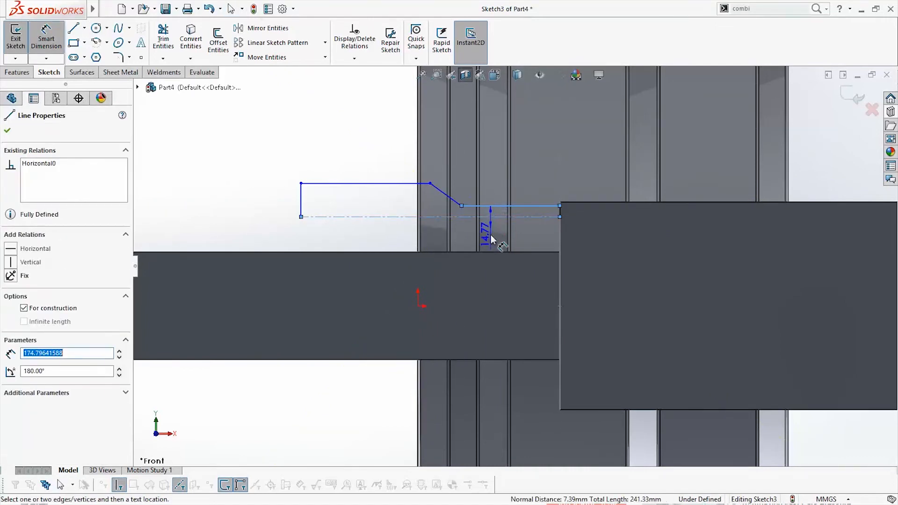
{"action": "left_click", "coordinate": [496, 234]}
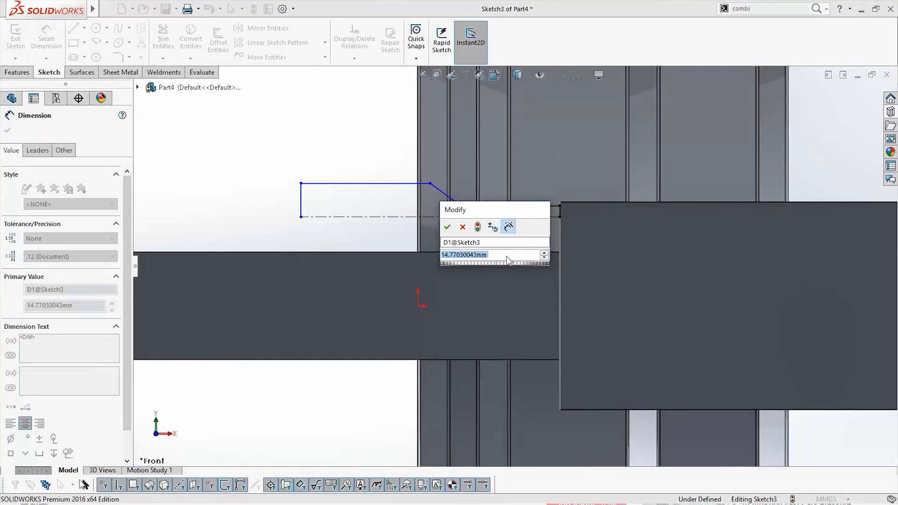
{"action": "type", "text": "12"}
{"action": "key", "text": "Return"}
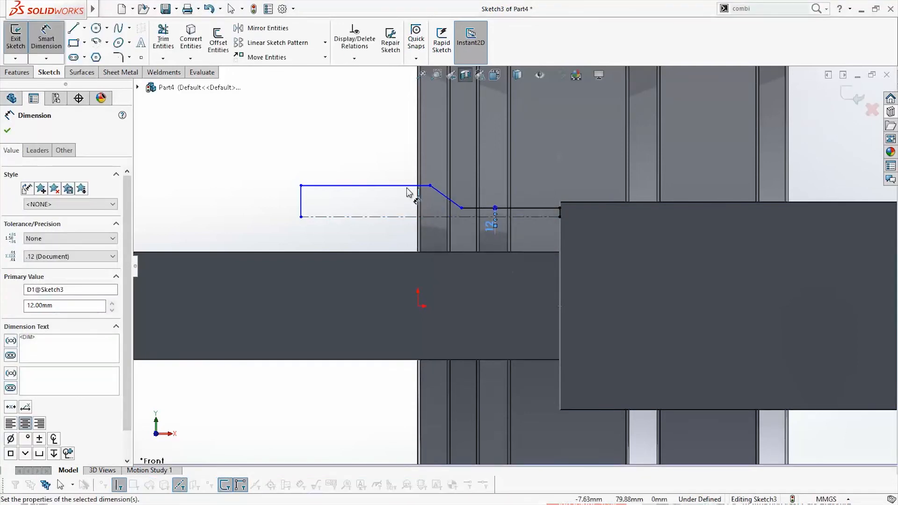
Dimension the stud profile's wider outer section as a 24 mm diameter about the centerline
{"action": "left_click", "coordinate": [406, 186]}
{"action": "left_click", "coordinate": [402, 216]}
{"action": "left_click", "coordinate": [375, 230]}
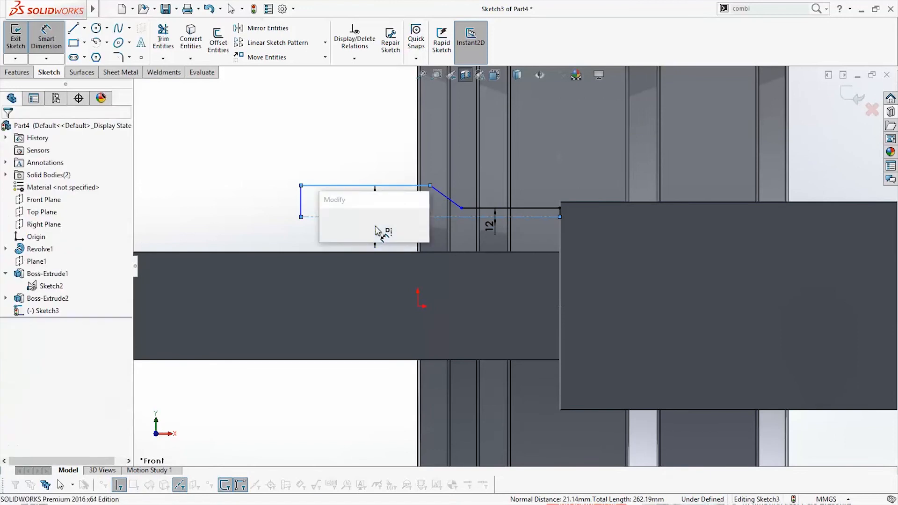
{"action": "type", "text": "24"}
{"action": "key", "text": "Return"}
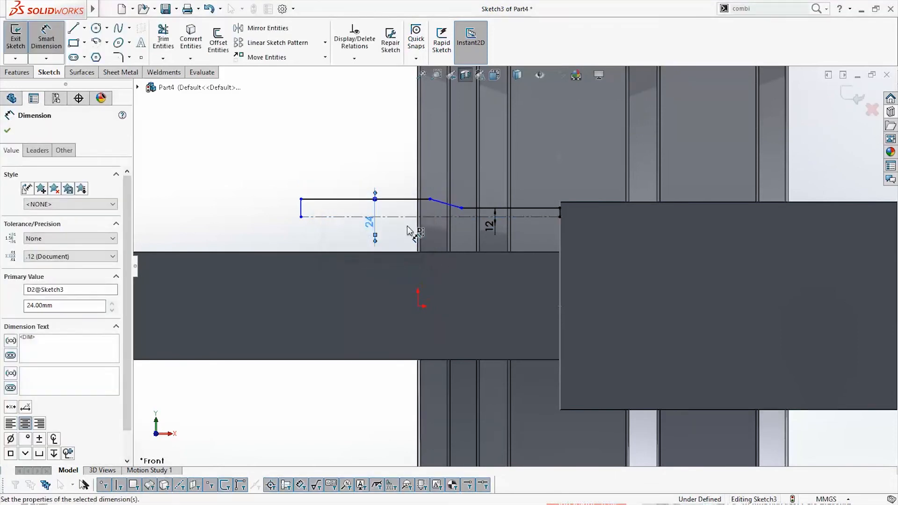
Set the angle between the sloped line and the upper horizontal line of the profile to 45°
{"action": "scroll", "coordinate": [456, 216], "scroll_direction": "down", "scroll_amount": 2}
{"action": "left_click", "coordinate": [432, 201]}
{"action": "left_click", "coordinate": [412, 197]}
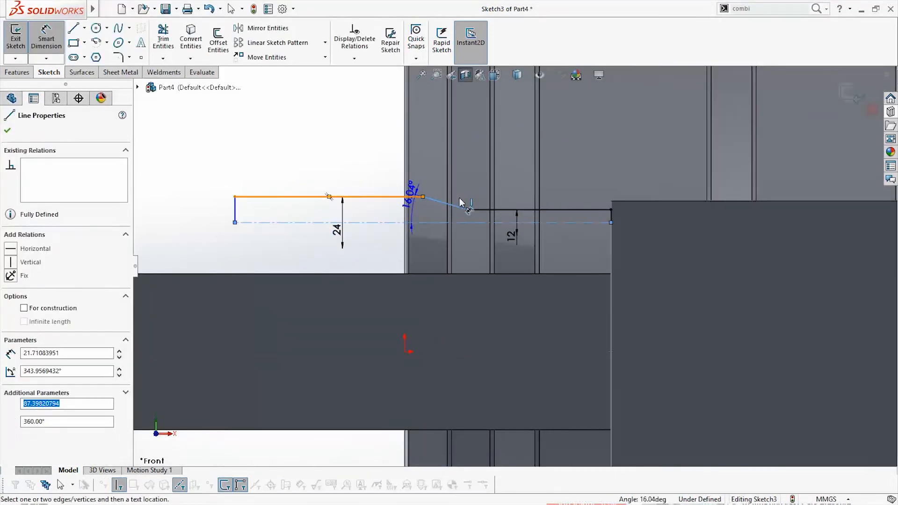
{"action": "left_click", "coordinate": [483, 205]}
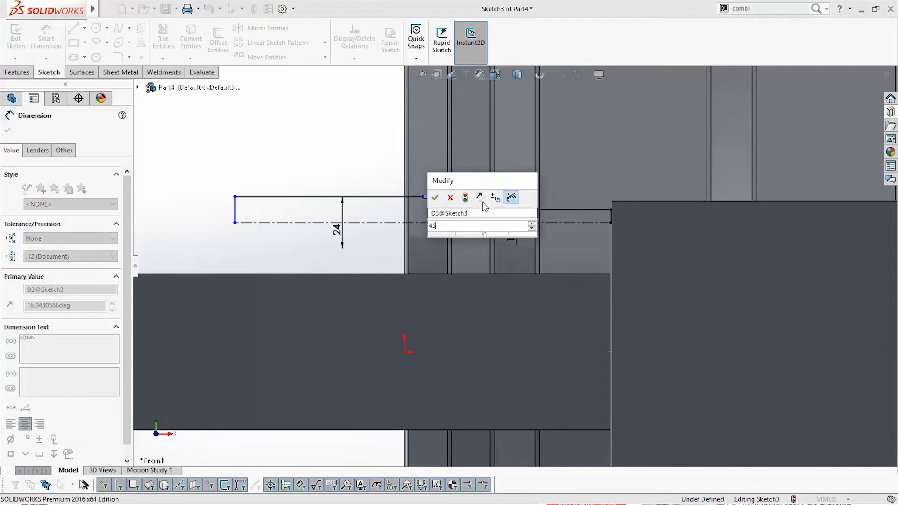
{"action": "type", "text": "45"}
{"action": "key", "text": "Return"}
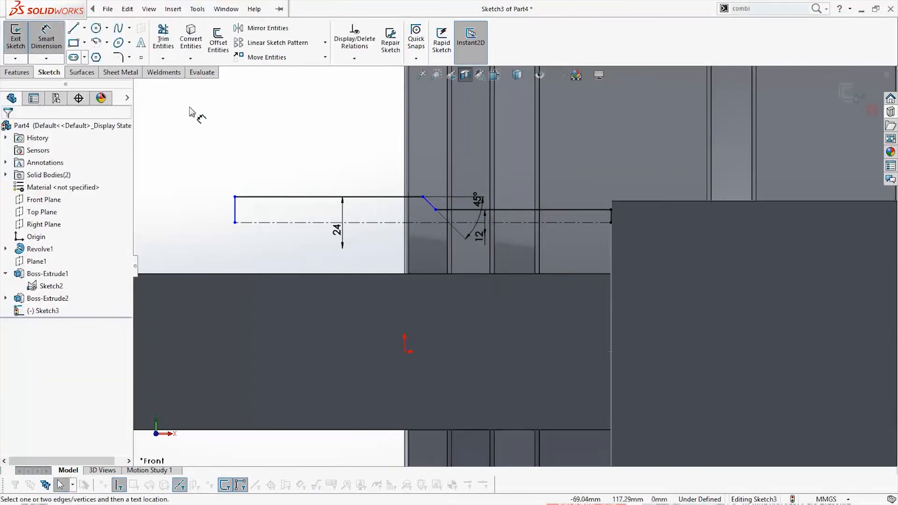
Set the length of the profile's narrow horizontal section to 80 mm
{"action": "left_click", "coordinate": [596, 210]}
{"action": "left_click", "coordinate": [583, 172]}
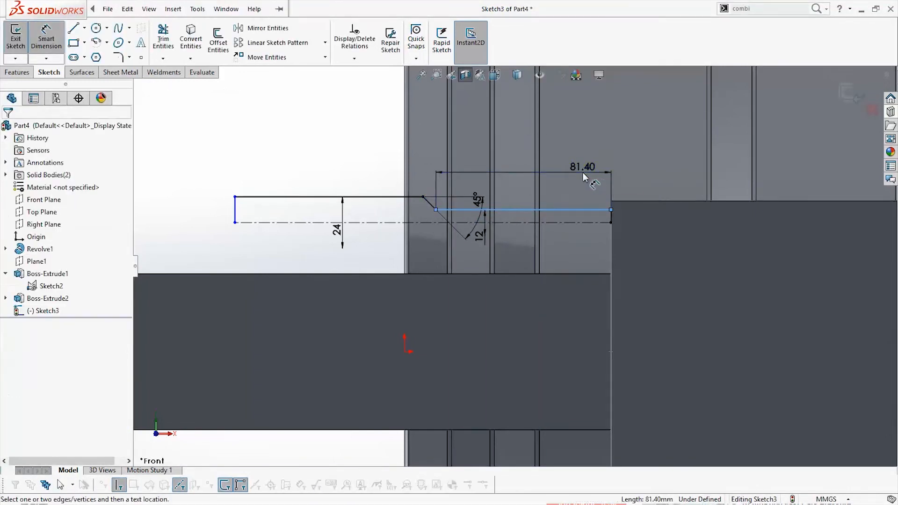
{"action": "type", "text": "80"}
{"action": "key", "text": "Return"}
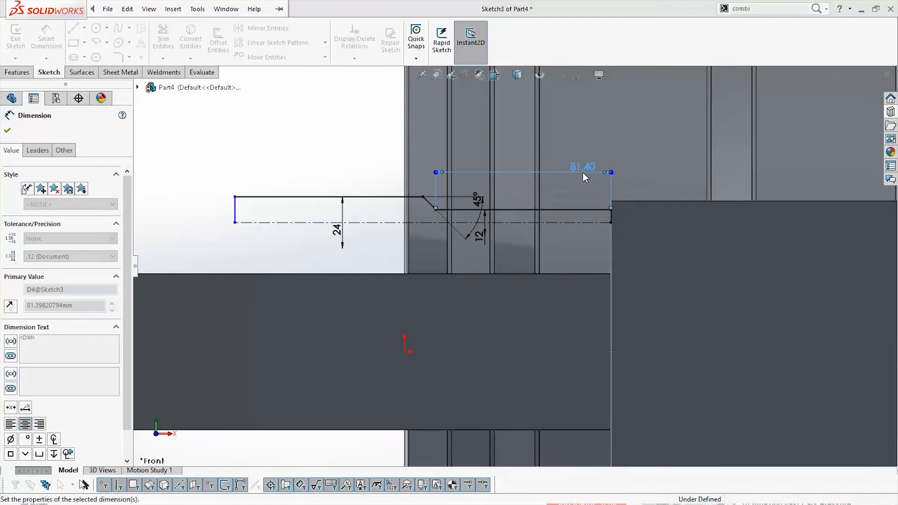
{"action": "key", "text": "Escape"}
{"action": "scroll", "coordinate": [560, 243], "scroll_direction": "up", "scroll_amount": 3}
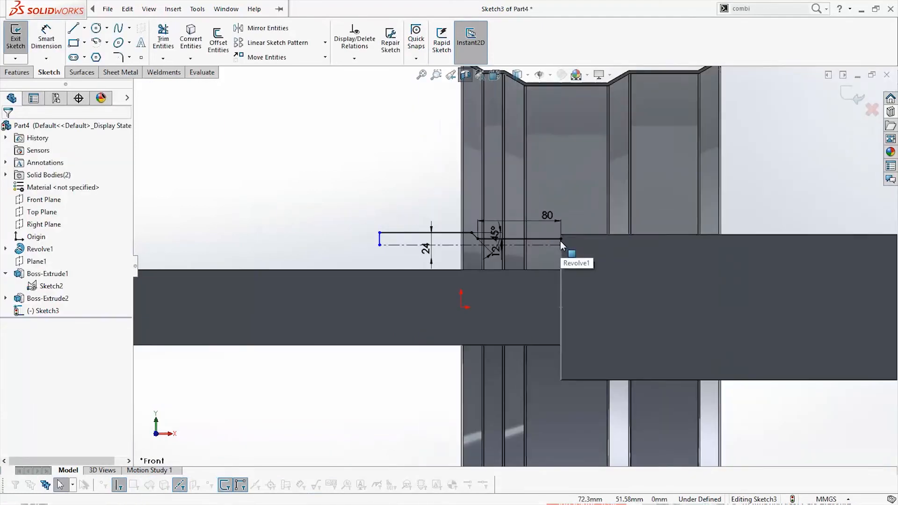
Revolve the stud profile 360° about its centerline as a merged boss, letting the open sketch be closed automatically
{"action": "left_click", "coordinate": [15, 72]}
{"action": "left_click", "coordinate": [55, 40]}
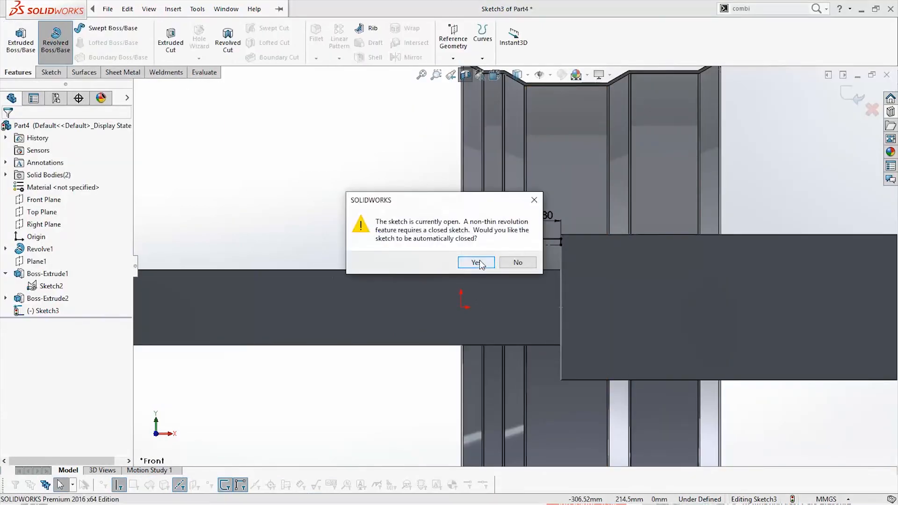
{"action": "left_click", "coordinate": [476, 262]}
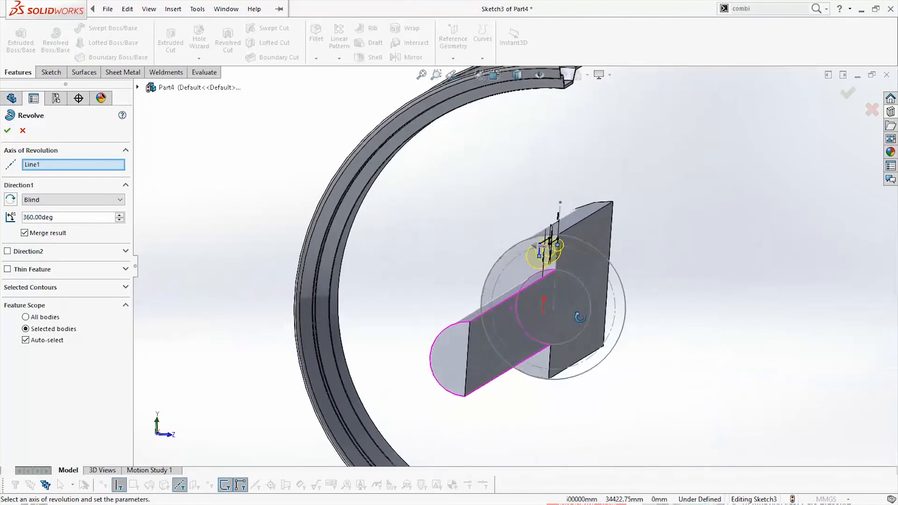
{"action": "middle_click_drag", "start_coordinate": [579, 317], "coordinate": [559, 290]}
{"action": "scroll", "coordinate": [510, 275], "scroll_direction": "down", "scroll_amount": 3}
{"action": "scroll", "coordinate": [510, 269], "scroll_direction": "up", "scroll_amount": 3}
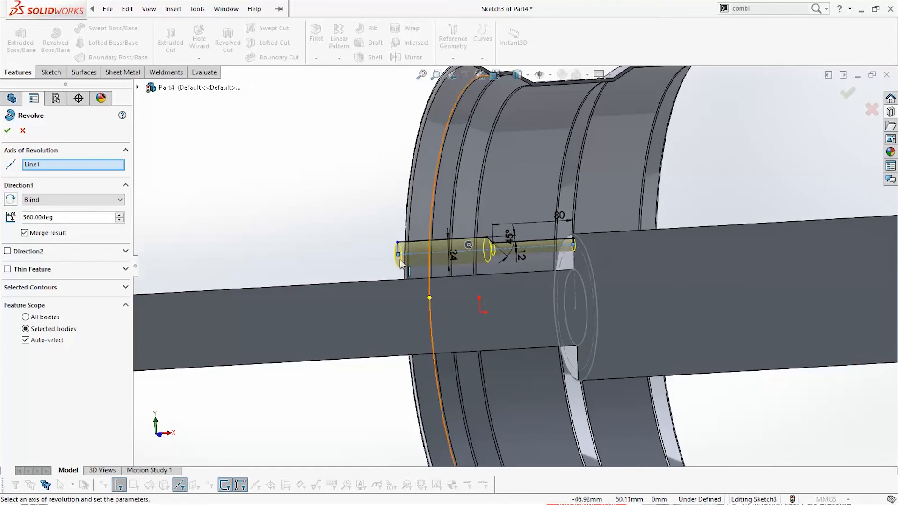
{"action": "left_click", "coordinate": [8, 131]}
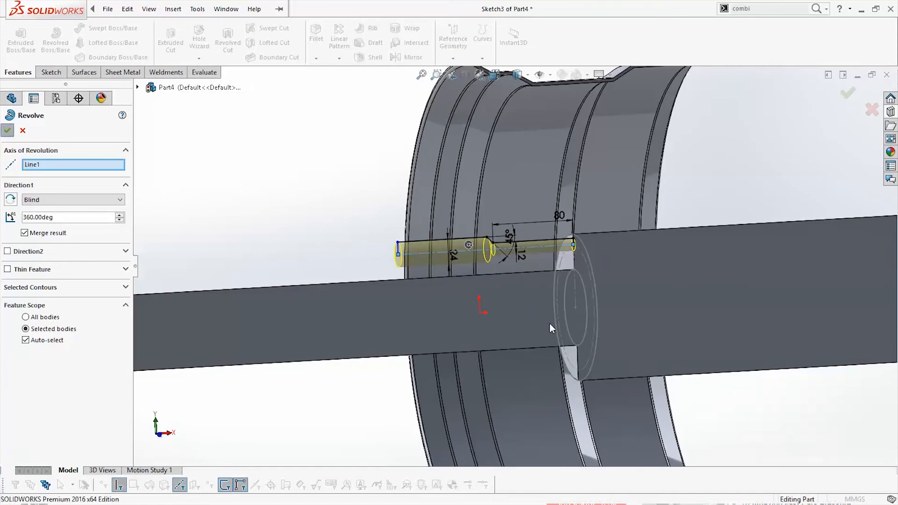
{"action": "middle_click_drag", "start_coordinate": [550, 318], "coordinate": [578, 314]}
{"action": "scroll", "coordinate": [579, 313], "scroll_direction": "up", "scroll_amount": 3}
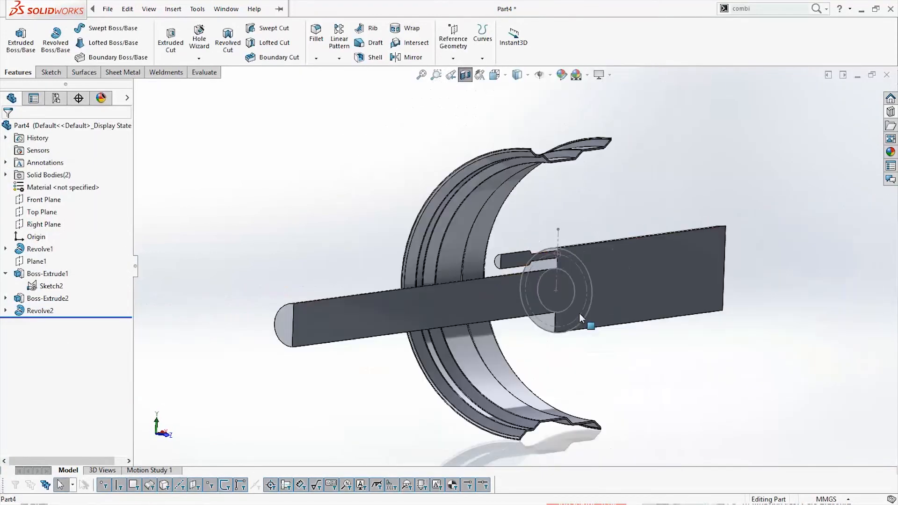
Turn off the section view so the whole wheel, hub and stud are displayed uncut
{"action": "scroll", "coordinate": [529, 283], "scroll_direction": "up", "scroll_amount": 1}
{"action": "mouse_move", "coordinate": [531, 288]}
{"action": "middle_mouse_down"}
{"action": "mouse_move", "coordinate": [581, 302]}
{"action": "mouse_move", "coordinate": [569, 305]}
{"action": "mouse_move", "coordinate": [537, 276]}
{"action": "middle_mouse_up"}
{"action": "scroll", "coordinate": [537, 275], "scroll_direction": "down", "scroll_amount": 2}
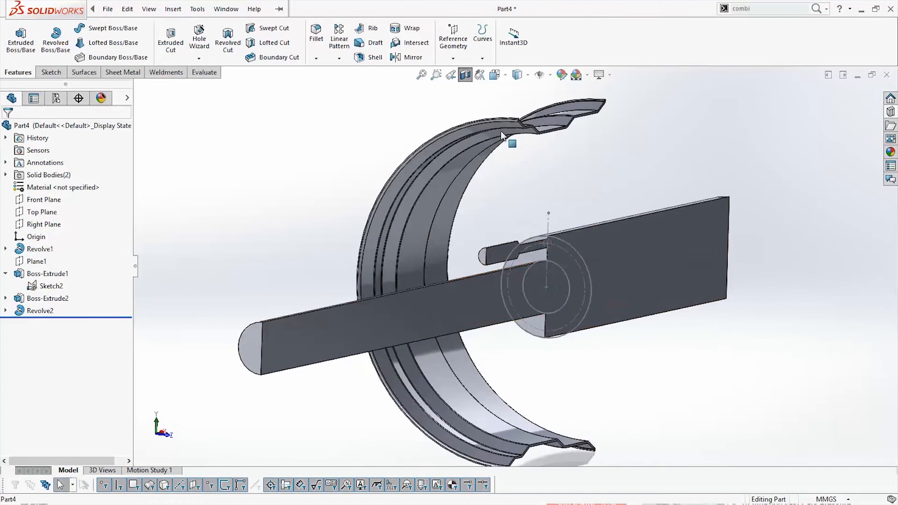
{"action": "left_click", "coordinate": [464, 76]}
{"action": "scroll", "coordinate": [608, 367], "scroll_direction": "up", "scroll_amount": 1}
{"action": "middle_click_drag", "start_coordinate": [607, 368], "coordinate": [580, 362]}
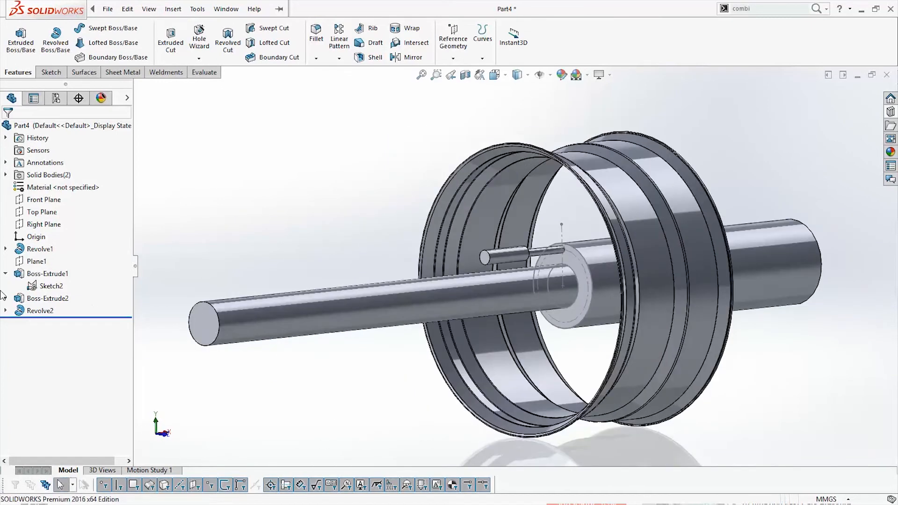
Circular-pattern the revolved stud into 5 equally spaced instances over 360° about the narrow hub cylinder's face
{"action": "left_click", "coordinate": [53, 311]}
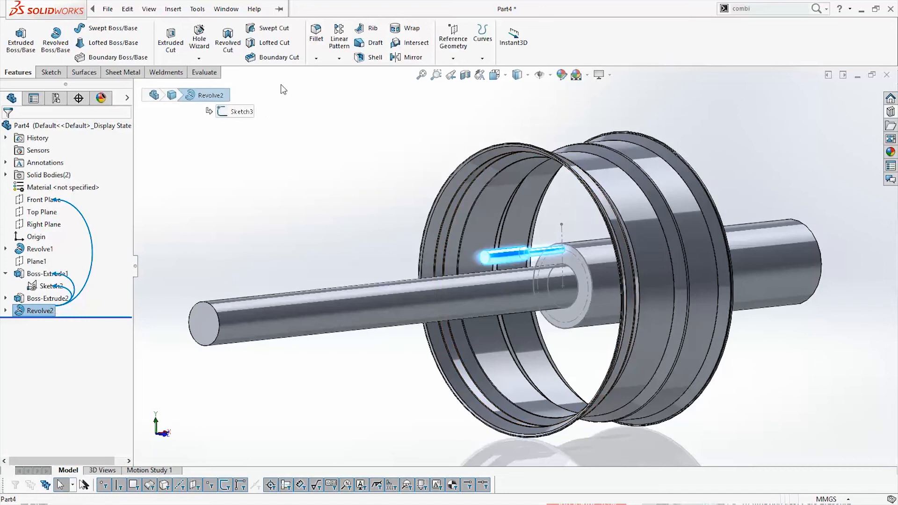
{"action": "left_click", "coordinate": [339, 59]}
{"action": "left_click", "coordinate": [369, 86]}
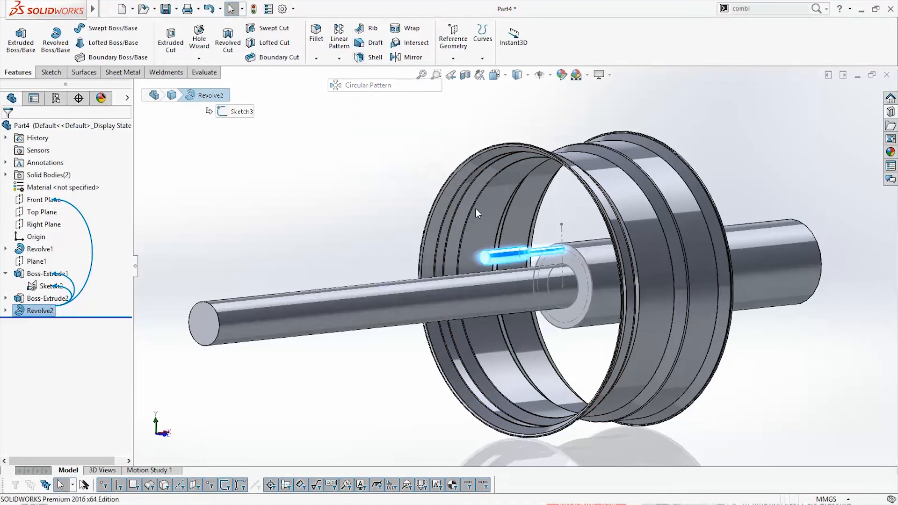
{"action": "scroll", "coordinate": [570, 301], "scroll_direction": "down", "scroll_amount": 3}
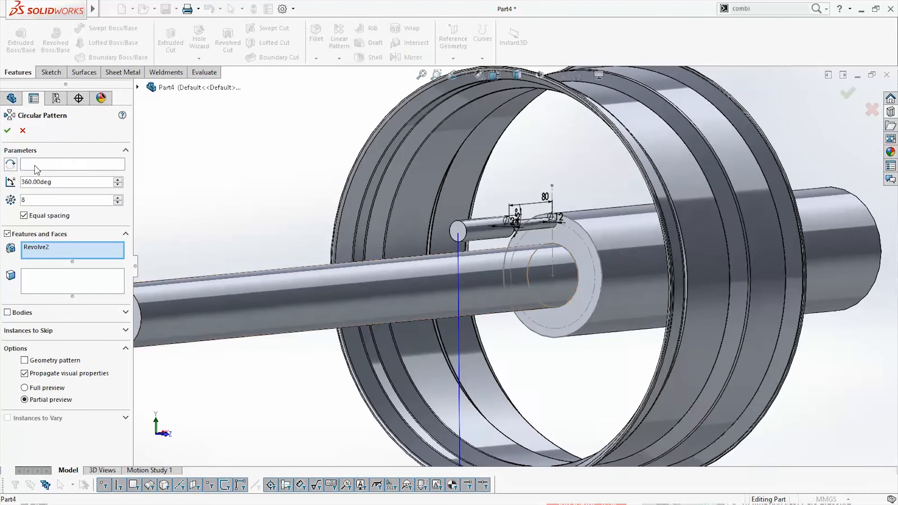
{"action": "left_click", "coordinate": [396, 290]}
{"action": "scroll", "coordinate": [500, 361], "scroll_direction": "up", "scroll_amount": 3}
{"action": "middle_click_drag", "start_coordinate": [511, 368], "coordinate": [544, 354]}
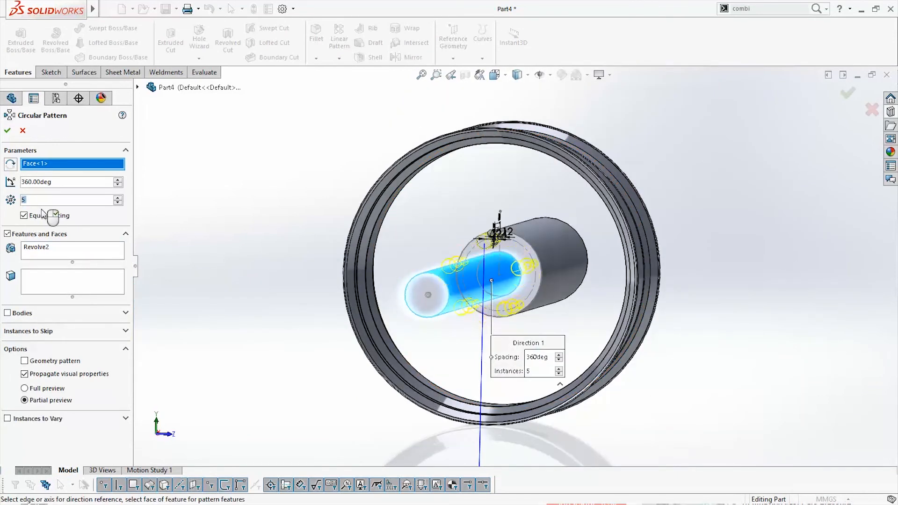
{"action": "middle_click_drag", "start_coordinate": [623, 351], "coordinate": [592, 348]}
{"action": "left_click", "coordinate": [8, 130]}
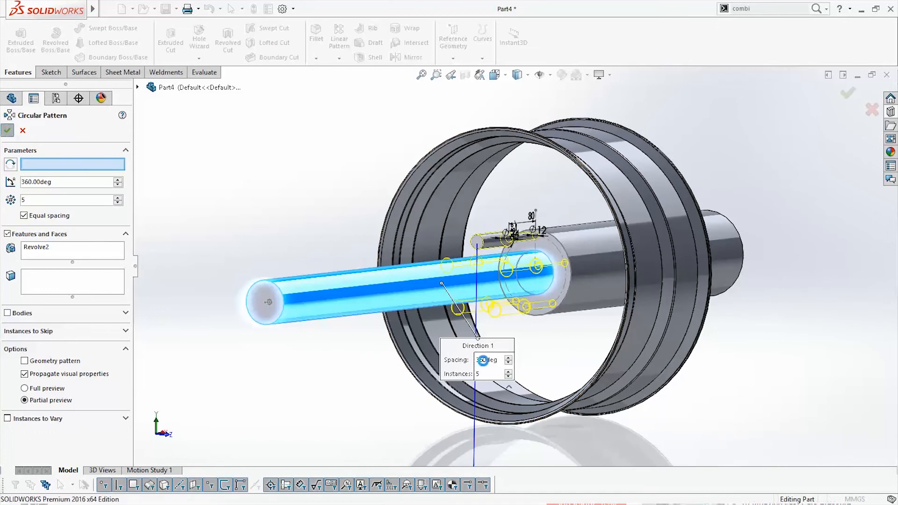
Hide Sketch2 under Boss-Extrude1 and collapse that feature in the tree
{"action": "middle_click_drag", "start_coordinate": [553, 362], "coordinate": [568, 346]}
{"action": "right_click", "coordinate": [43, 295]}
{"action": "right_click", "coordinate": [38, 287]}
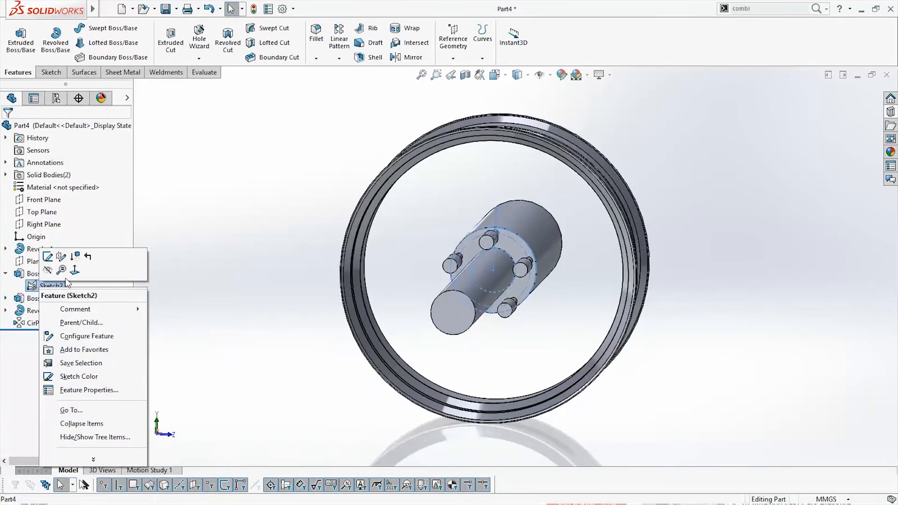
{"action": "left_click", "coordinate": [46, 269]}
{"action": "left_click", "coordinate": [5, 274]}
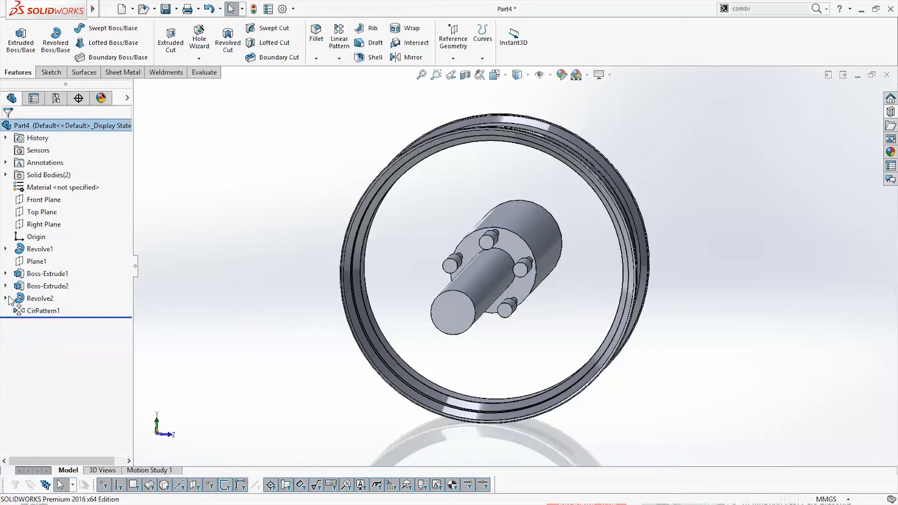
Section the model through the Front Plane at 0 mm offset and view it from the front
{"action": "left_click", "coordinate": [516, 74]}
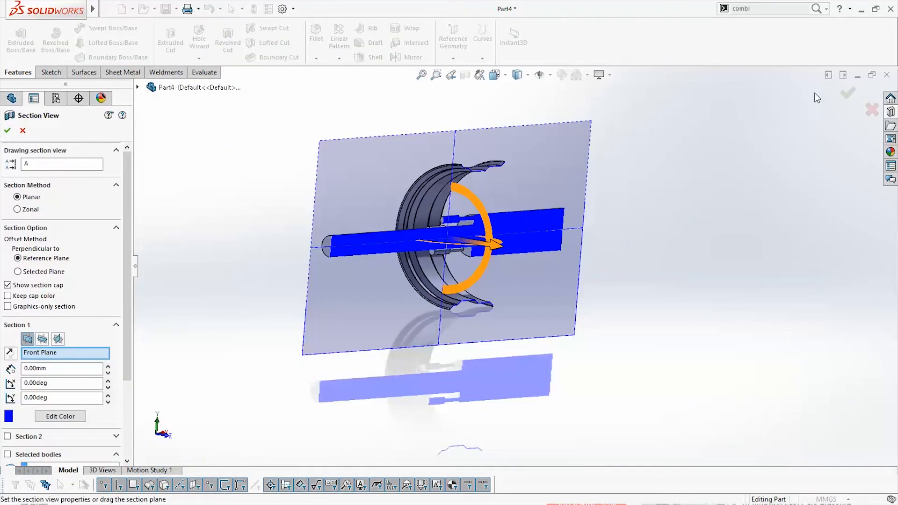
{"action": "left_click", "coordinate": [847, 93]}
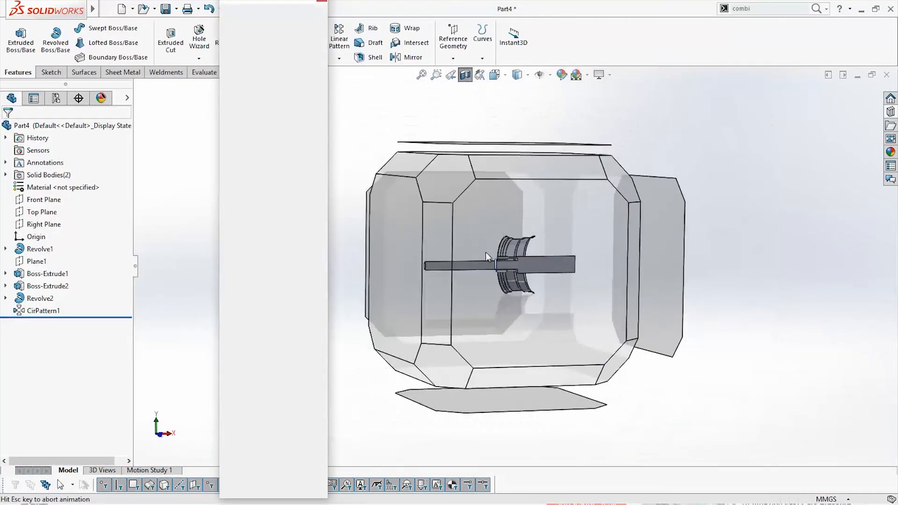
{"action": "key", "text": "ctrl+1"}
{"action": "scroll", "coordinate": [581, 266], "scroll_direction": "down", "scroll_amount": 5}
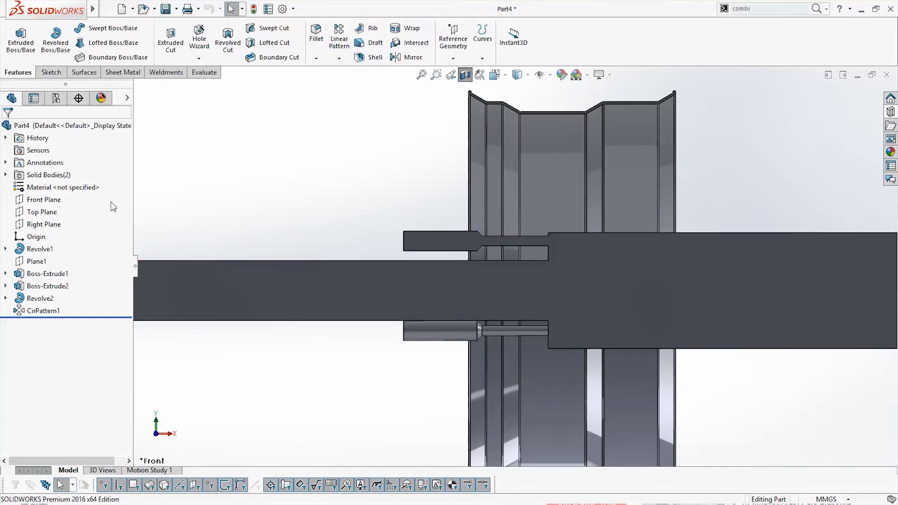
On the Front Plane, sketch a three-point spline from the rim's front lip, bulging outward and ending level with the origin
{"action": "right_click", "coordinate": [53, 201]}
{"action": "left_click", "coordinate": [60, 185]}
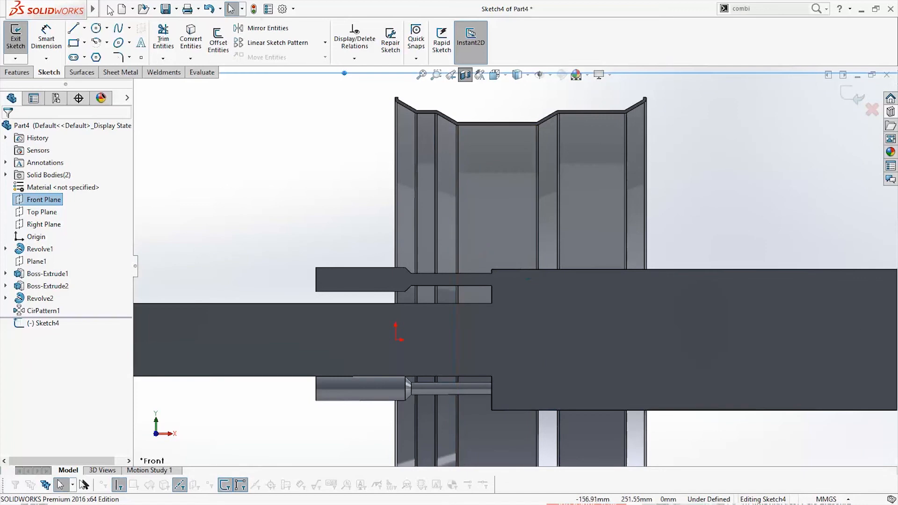
{"action": "left_click", "coordinate": [119, 29]}
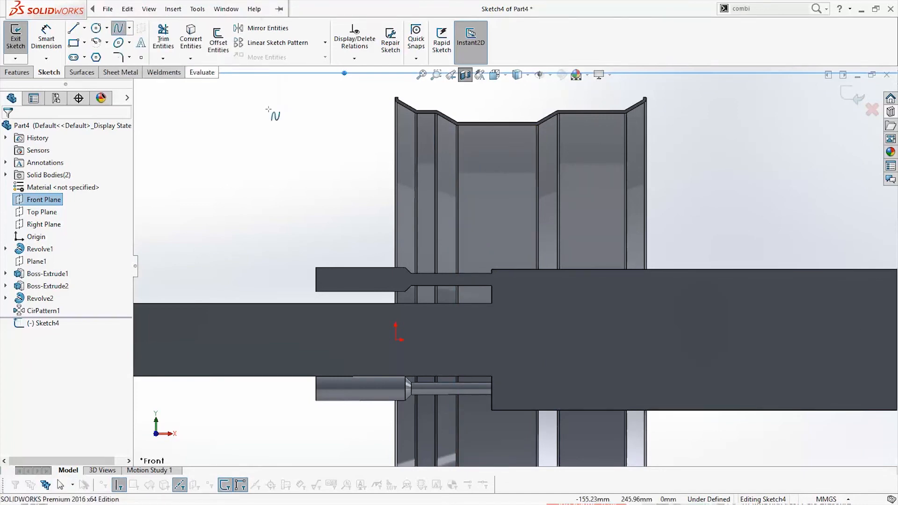
{"action": "scroll", "coordinate": [414, 120], "scroll_direction": "down", "scroll_amount": 5}
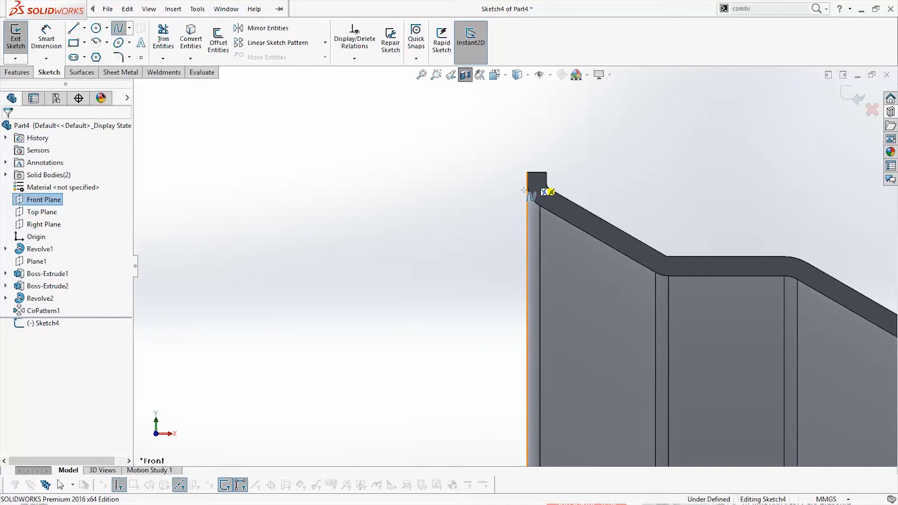
{"action": "left_click", "coordinate": [524, 190]}
{"action": "scroll", "coordinate": [525, 220], "scroll_direction": "up", "scroll_amount": 5}
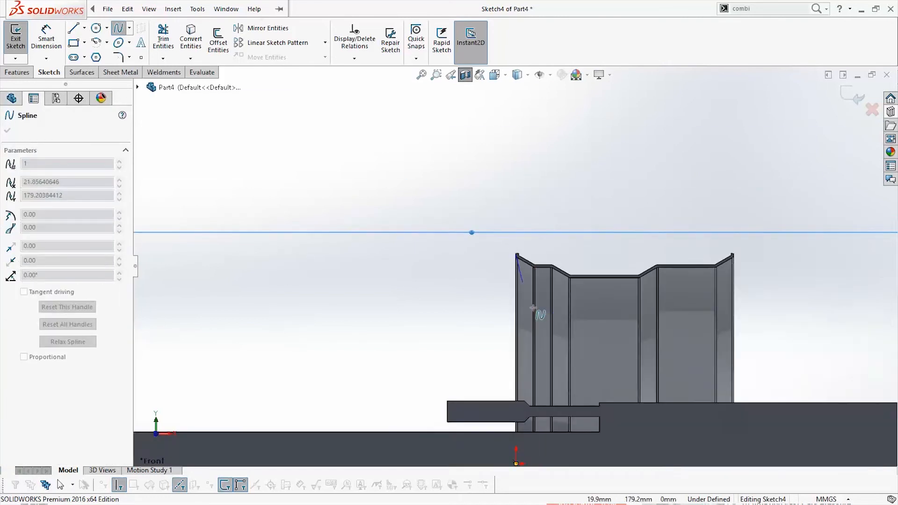
{"action": "scroll", "coordinate": [537, 303], "scroll_direction": "down", "scroll_amount": 4}
{"action": "scroll", "coordinate": [568, 359], "scroll_direction": "up", "scroll_amount": 1}
{"action": "scroll", "coordinate": [551, 365], "scroll_direction": "down", "scroll_amount": 2}
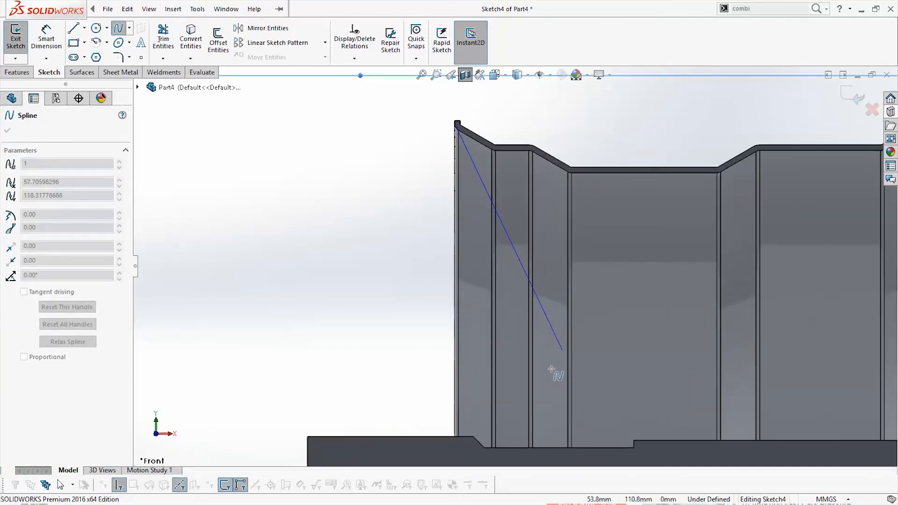
{"action": "scroll", "coordinate": [486, 303], "scroll_direction": "up", "scroll_amount": 1}
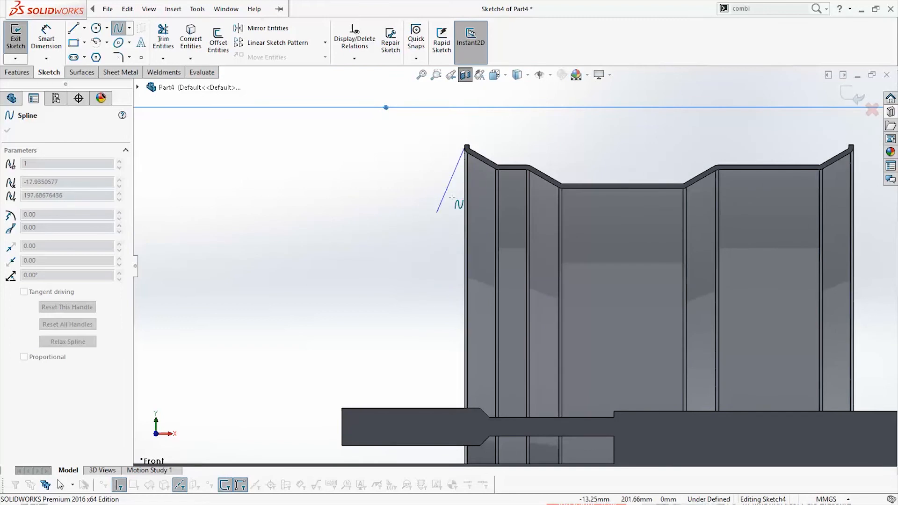
{"action": "left_click", "coordinate": [401, 249]}
{"action": "scroll", "coordinate": [411, 327], "scroll_direction": "up", "scroll_amount": 4}
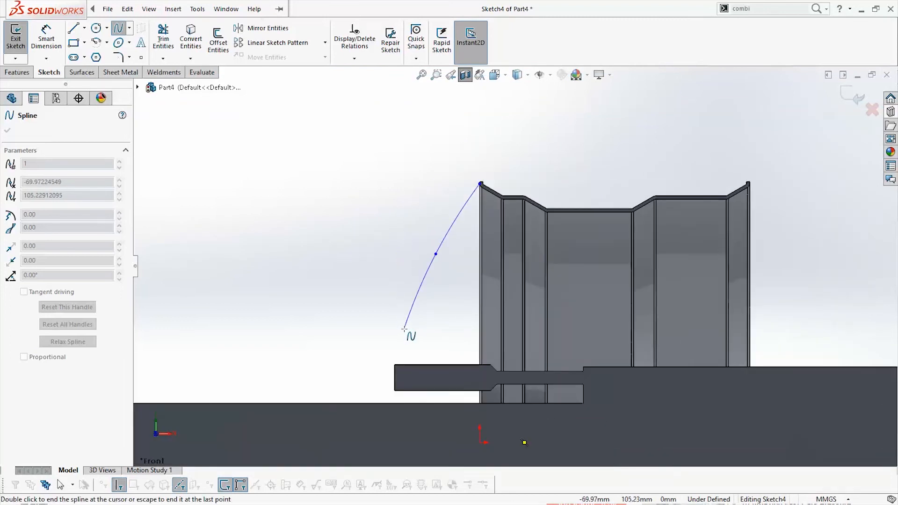
{"action": "scroll", "coordinate": [516, 319], "scroll_direction": "down", "scroll_amount": 1}
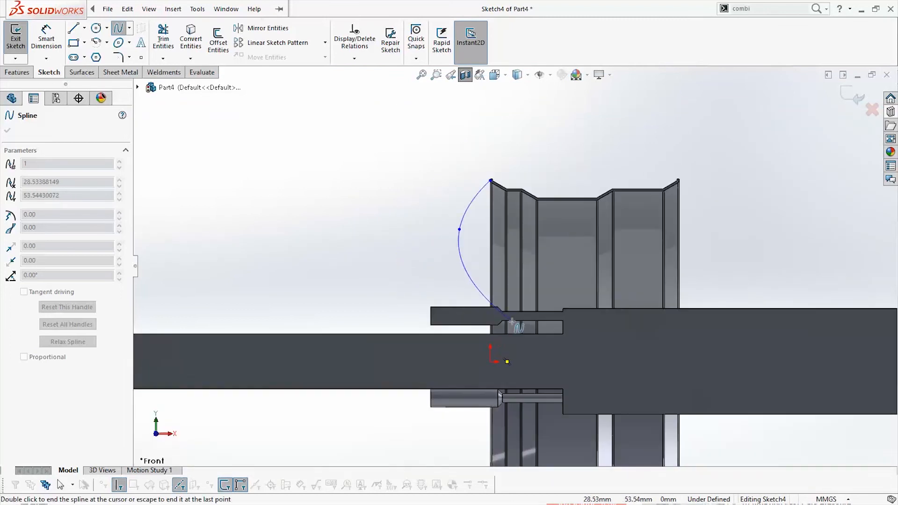
{"action": "double_click", "coordinate": [467, 361]}
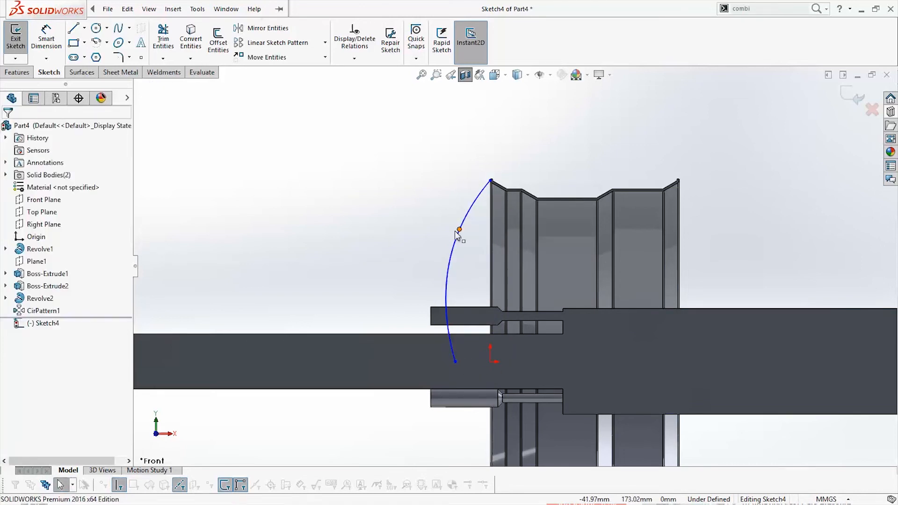
Reshape the outer spline with its middle point and tangent handle, and move its lower end to about 29 mm in front of the origin
{"action": "left_click_drag", "start_coordinate": [459, 230], "coordinate": [442, 224]}
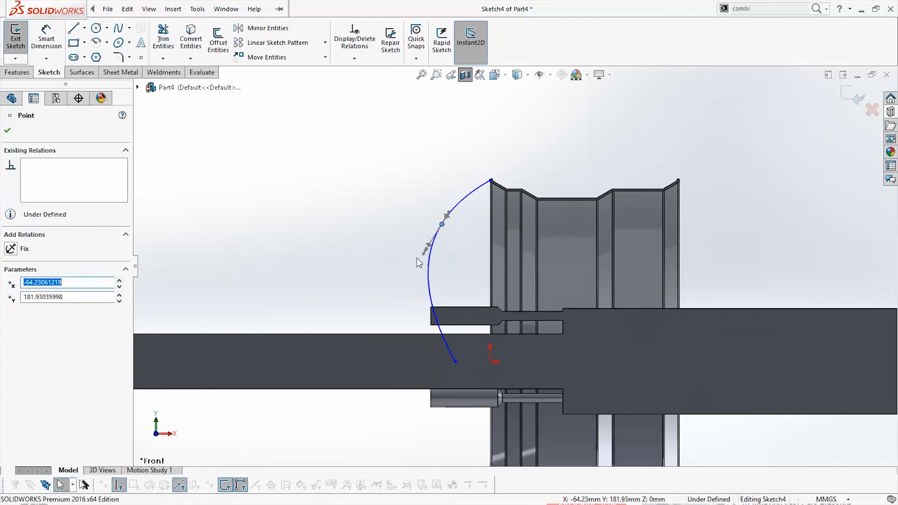
{"action": "left_click_drag", "start_coordinate": [423, 255], "coordinate": [438, 257]}
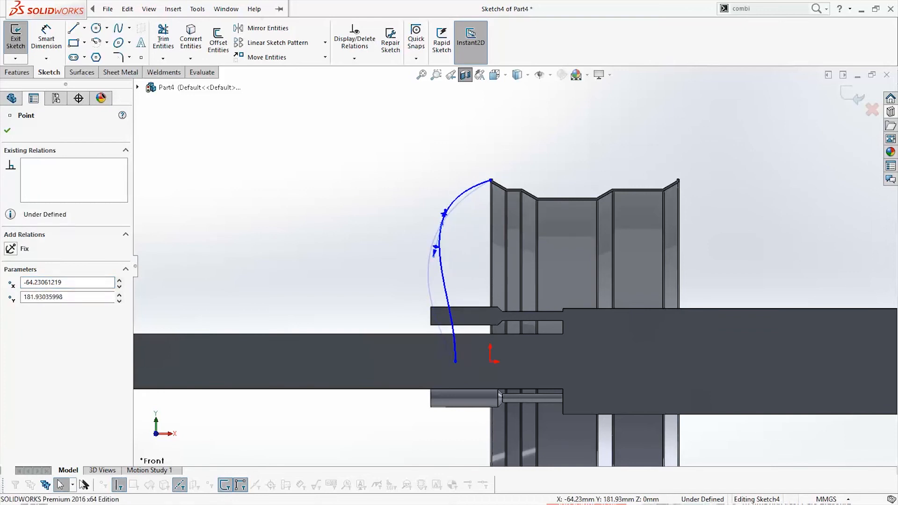
{"action": "left_click", "coordinate": [444, 215]}
{"action": "left_click_drag", "start_coordinate": [443, 224], "coordinate": [449, 292]}
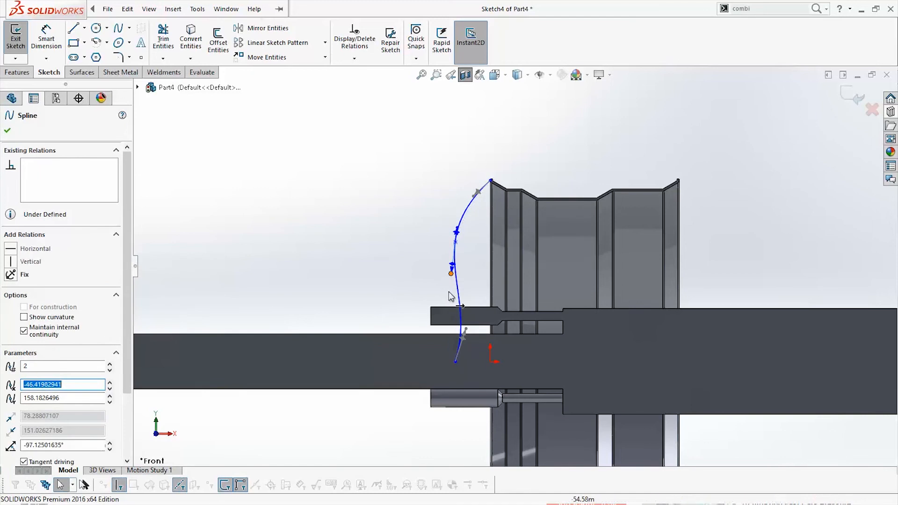
{"action": "left_click_drag", "start_coordinate": [456, 362], "coordinate": [467, 362]}
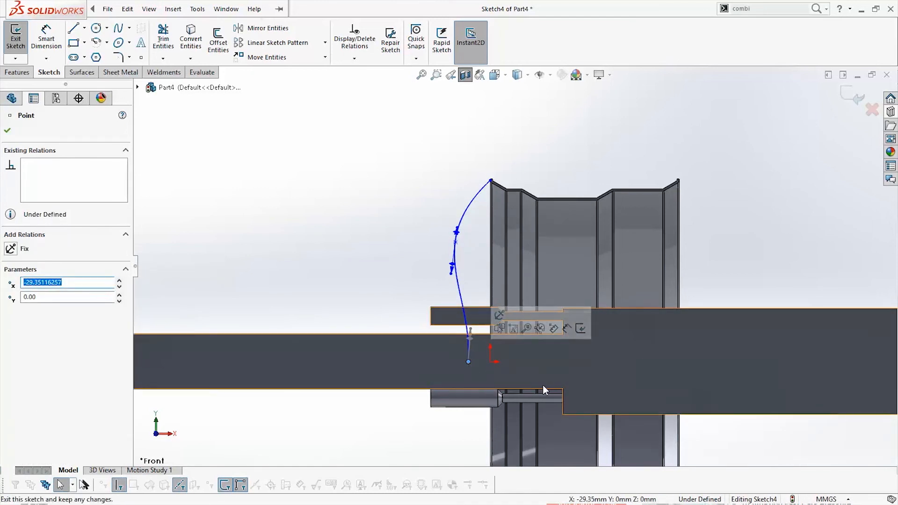
Sketch a second three-point spline from the rim's inner sloped wall down to the upper corner of the hub shoulder
{"action": "left_click", "coordinate": [119, 29]}
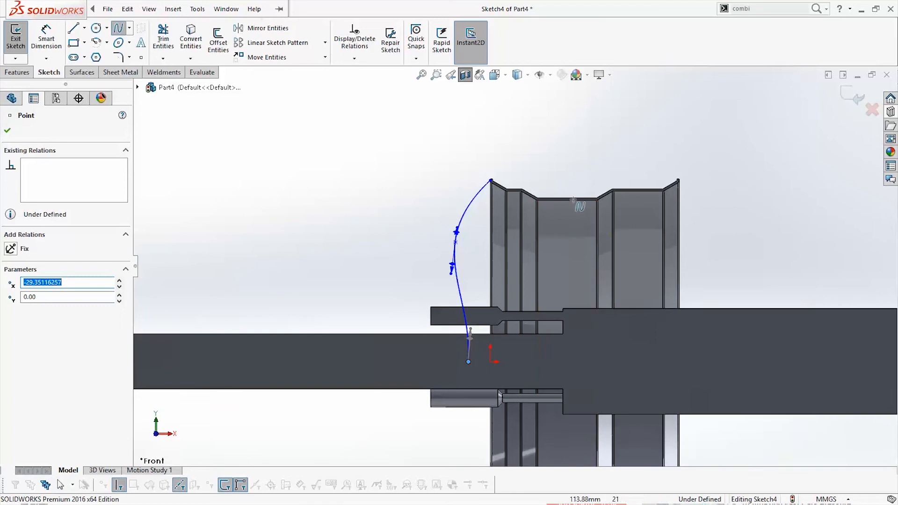
{"action": "scroll", "coordinate": [523, 194], "scroll_direction": "down", "scroll_amount": 5}
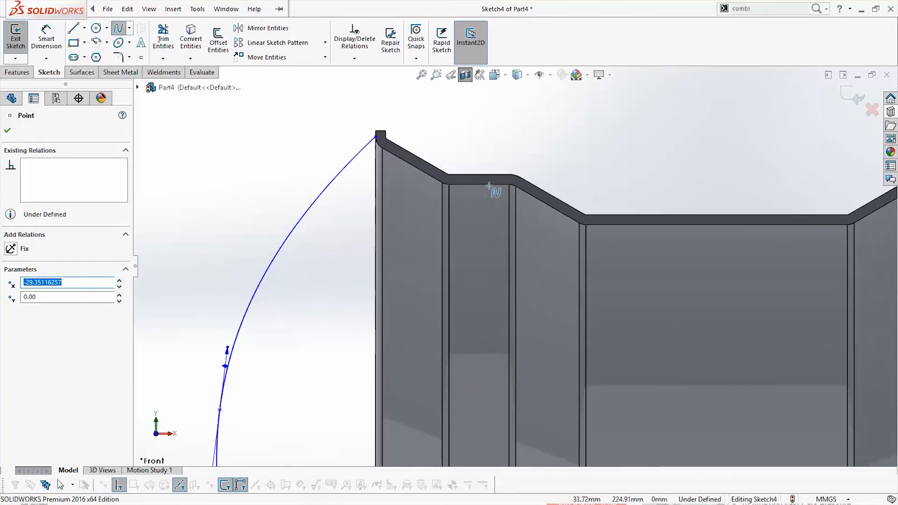
{"action": "left_click", "coordinate": [547, 208]}
{"action": "scroll", "coordinate": [507, 276], "scroll_direction": "up", "scroll_amount": 4}
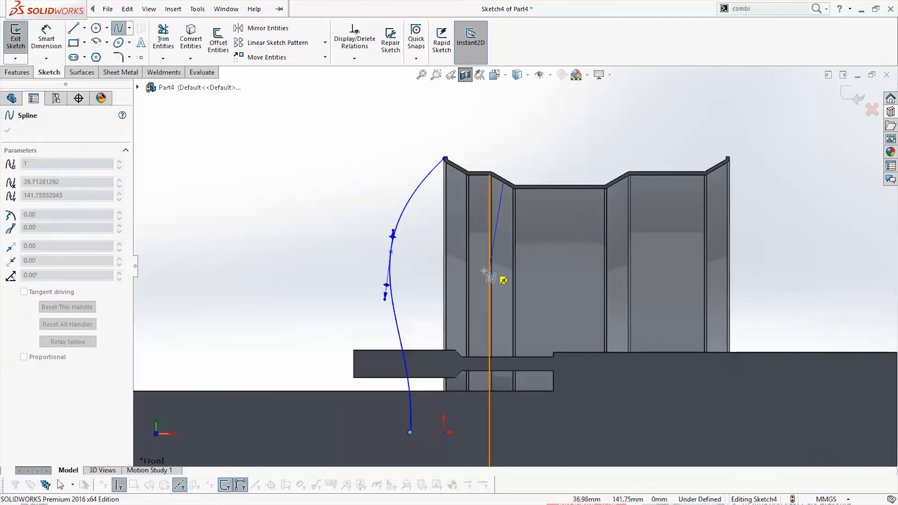
{"action": "left_click", "coordinate": [462, 252]}
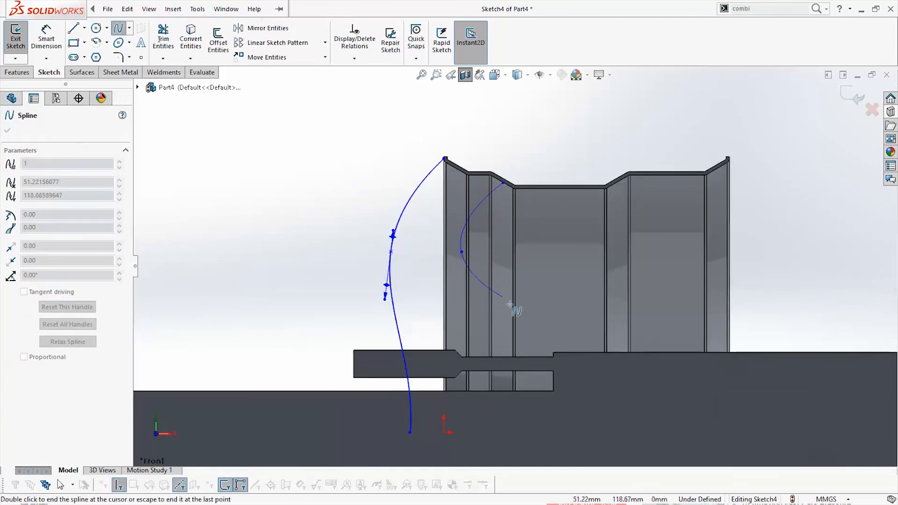
{"action": "double_click", "coordinate": [553, 351]}
{"action": "key", "text": "Escape"}
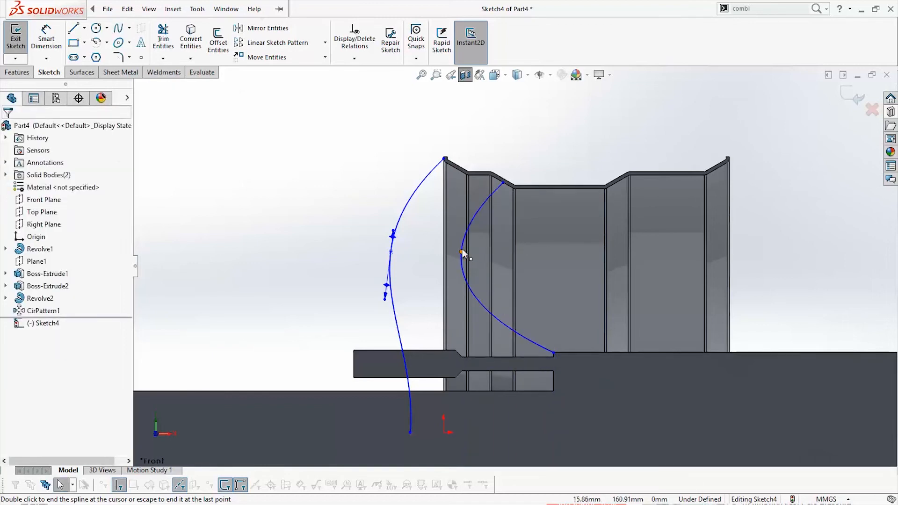
Reshape the inner spline by moving its middle point lower and closer to the hub shoulder
{"action": "left_click_drag", "start_coordinate": [462, 250], "coordinate": [479, 291]}
{"action": "scroll", "coordinate": [521, 327], "scroll_direction": "up", "scroll_amount": 5}
{"action": "scroll", "coordinate": [536, 300], "scroll_direction": "down", "scroll_amount": 6}
{"action": "key", "text": "Escape"}
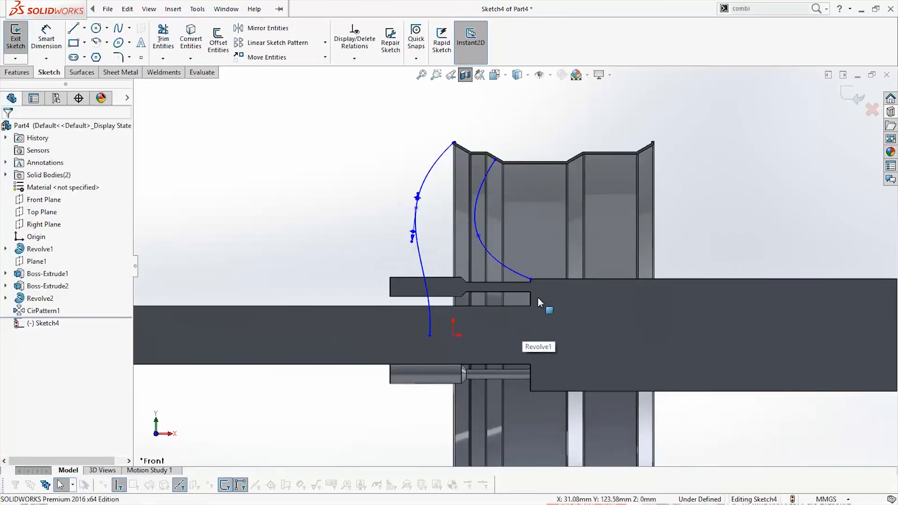
Draw a horizontal line about 125 mm from the outer spline's lower end to the hub shoulder, and a 70 mm vertical line up to the inner spline
{"action": "left_click", "coordinate": [74, 30]}
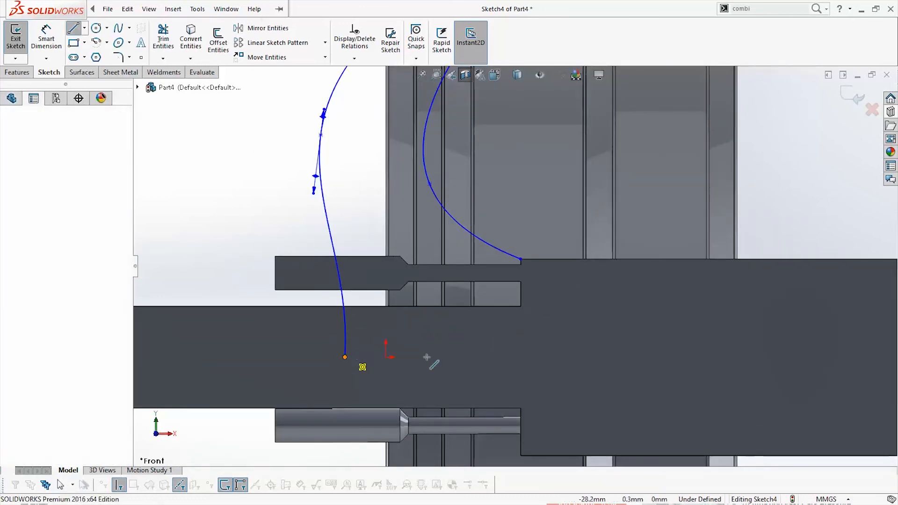
{"action": "left_click", "coordinate": [345, 356]}
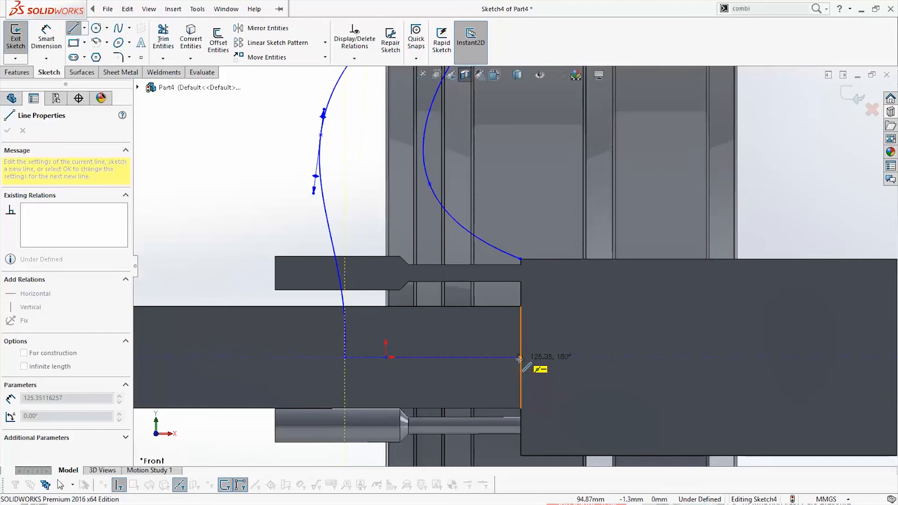
{"action": "left_click", "coordinate": [520, 357]}
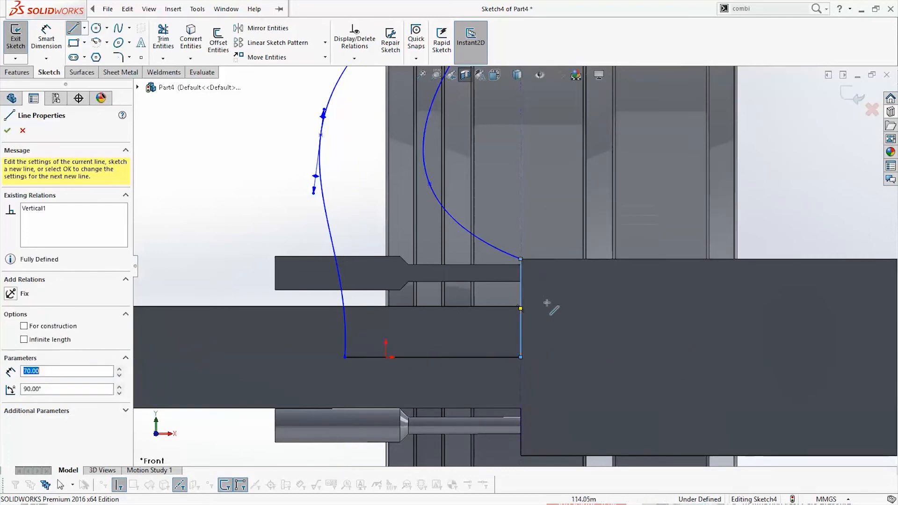
{"action": "key", "text": "Escape"}
{"action": "scroll", "coordinate": [547, 304], "scroll_direction": "up", "scroll_amount": 6}
{"action": "middle_click_drag", "start_coordinate": [515, 297], "coordinate": [532, 318]}
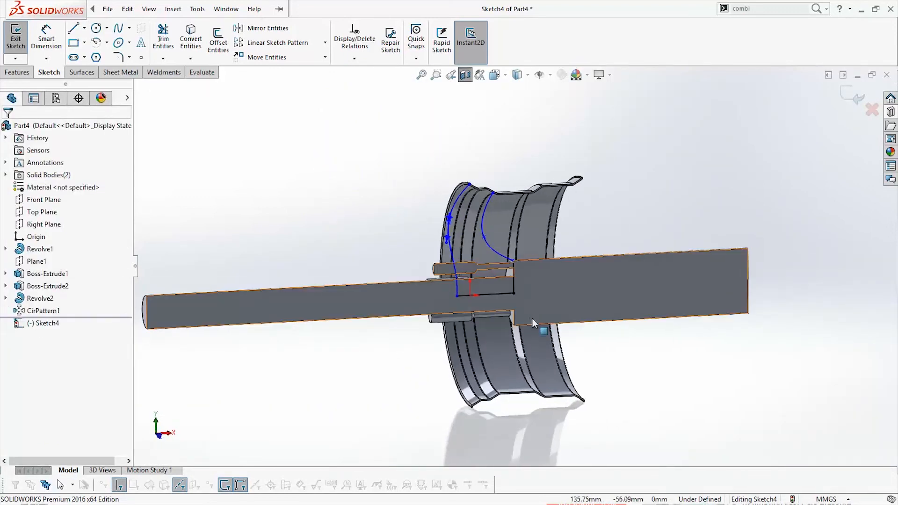
Refine the outer spline's curvature with the tangent handles at its middle point and its lower end
{"action": "key", "text": "space"}
{"action": "left_click", "coordinate": [541, 285]}
{"action": "scroll", "coordinate": [569, 227], "scroll_direction": "down", "scroll_amount": 6}
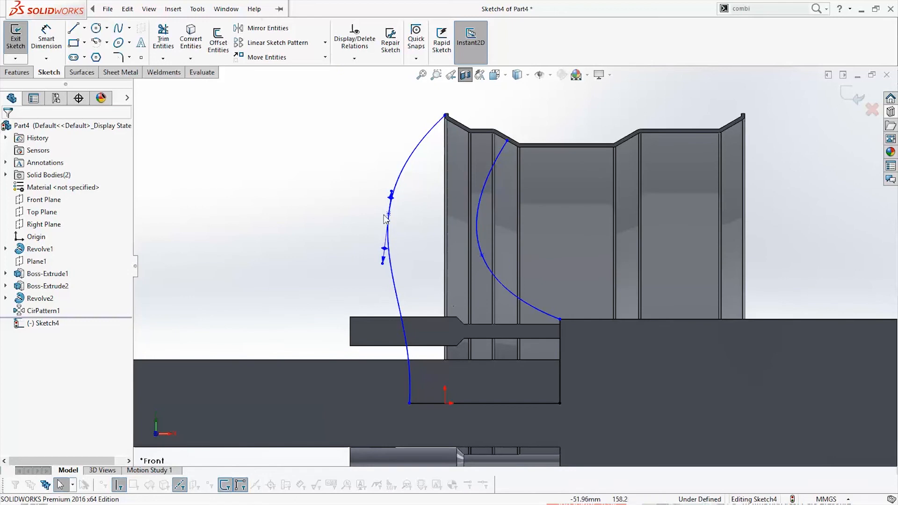
{"action": "left_click", "coordinate": [383, 263]}
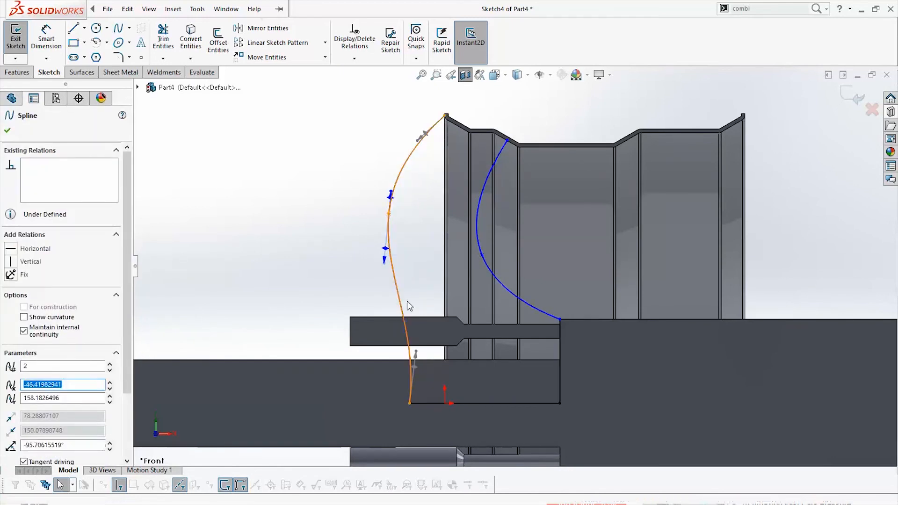
{"action": "left_click_drag", "start_coordinate": [414, 351], "coordinate": [412, 352]}
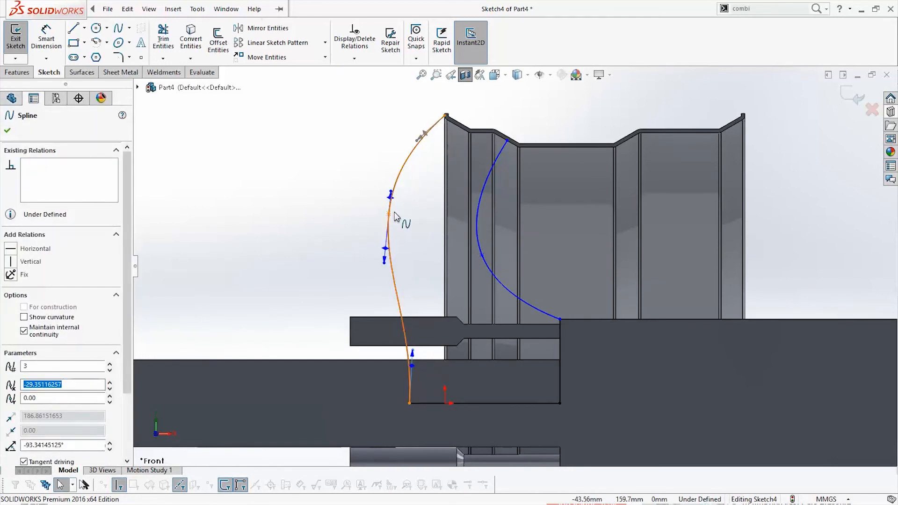
{"action": "key", "text": "Escape"}
Close the profile with three connected lines inside the rim wall between the two splines' upper ends, the first about 25 mm long, and exit the sketch
{"action": "scroll", "coordinate": [461, 131], "scroll_direction": "down", "scroll_amount": 5}
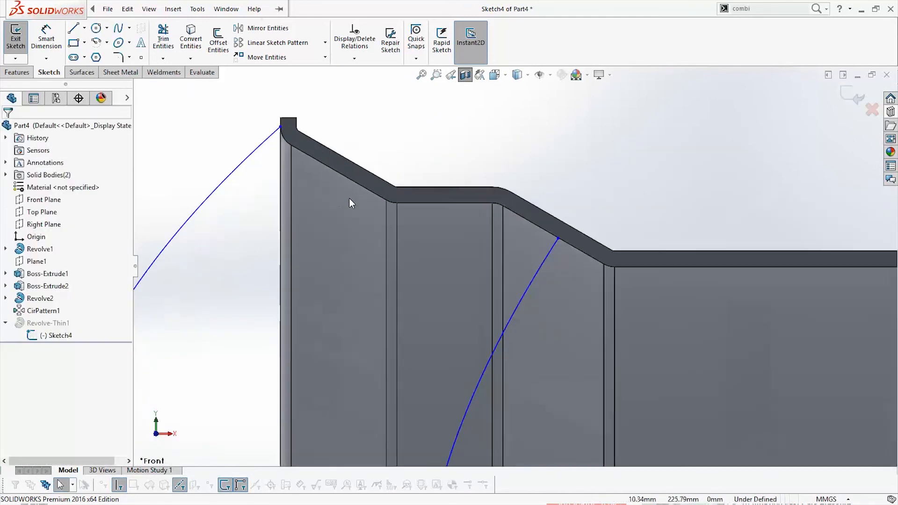
{"action": "scroll", "coordinate": [270, 154], "scroll_direction": "down", "scroll_amount": 1}
{"action": "left_click", "coordinate": [73, 29]}
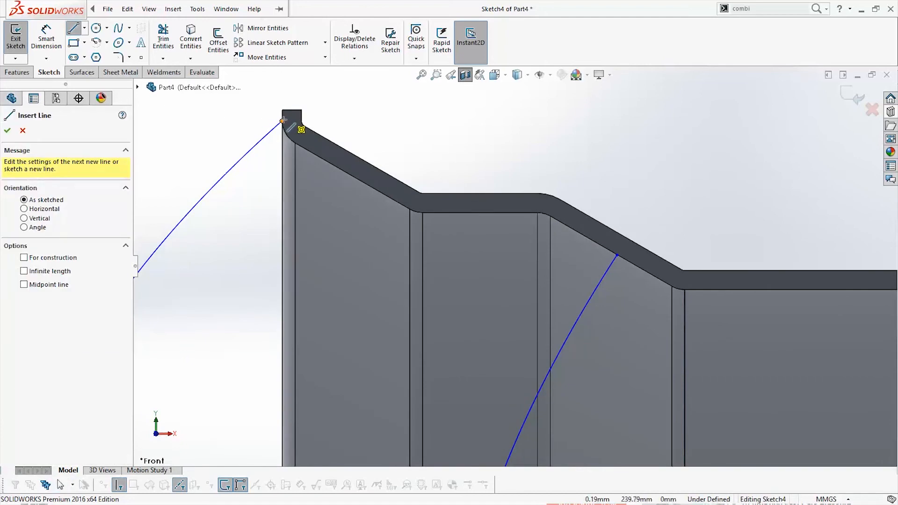
{"action": "left_click", "coordinate": [283, 120]}
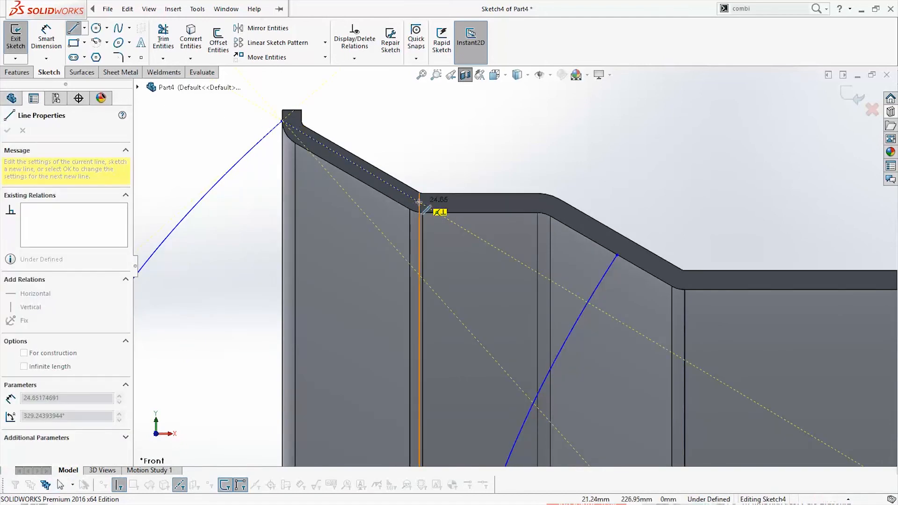
{"action": "left_click", "coordinate": [419, 202]}
{"action": "left_click", "coordinate": [550, 208]}
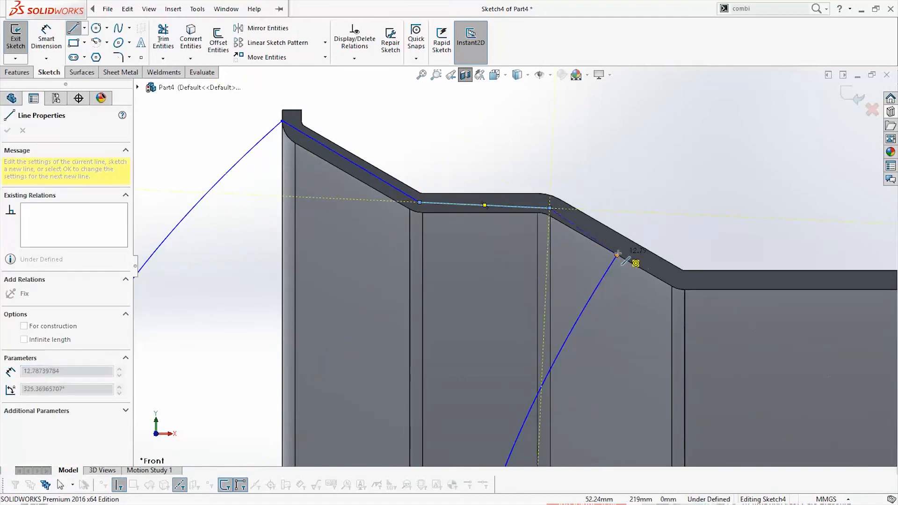
{"action": "left_click", "coordinate": [617, 254]}
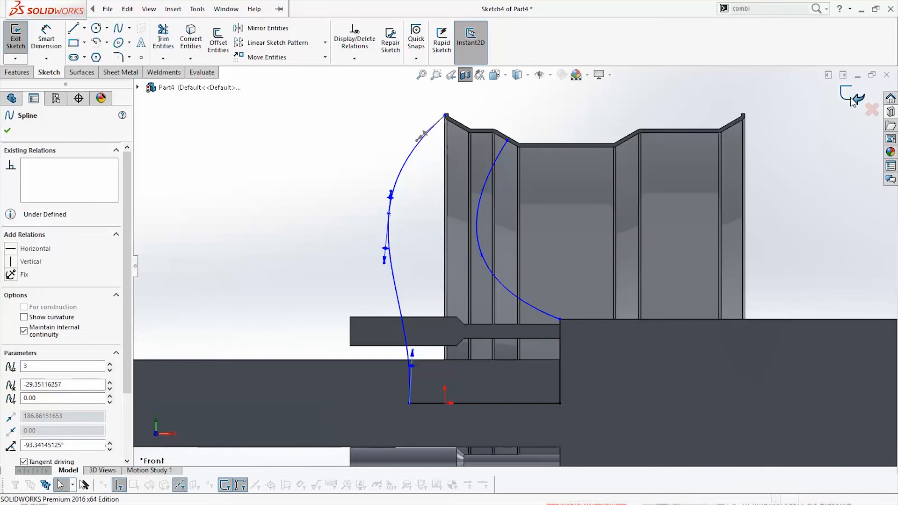
{"action": "left_click", "coordinate": [859, 95]}
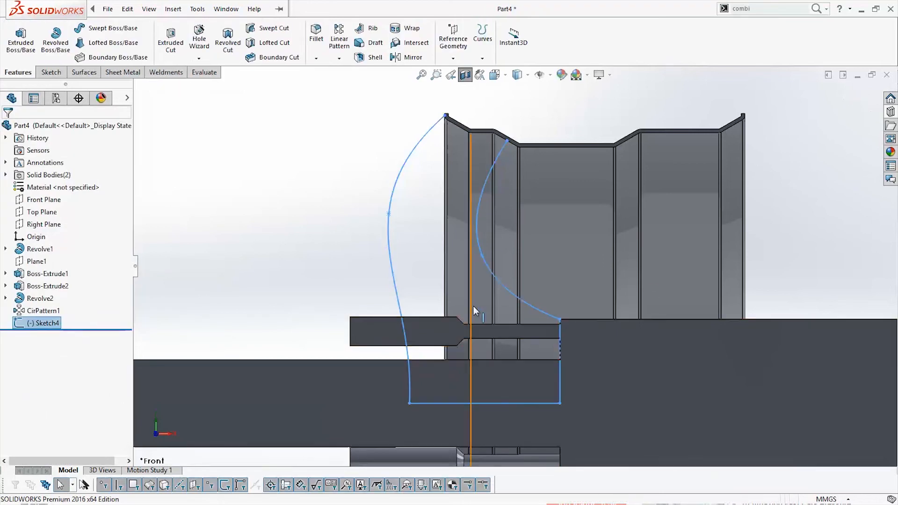
Revolve the spline profile 360° about its horizontal line with Merge result turned off
{"action": "scroll", "coordinate": [473, 306], "scroll_direction": "up", "scroll_amount": 4}
{"action": "middle_click_drag", "start_coordinate": [538, 308], "coordinate": [563, 321]}
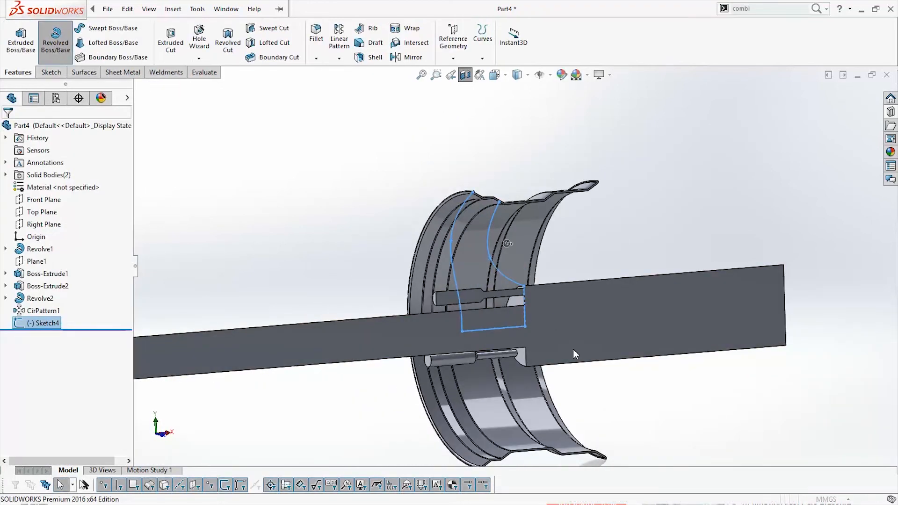
{"action": "left_click", "coordinate": [70, 165]}
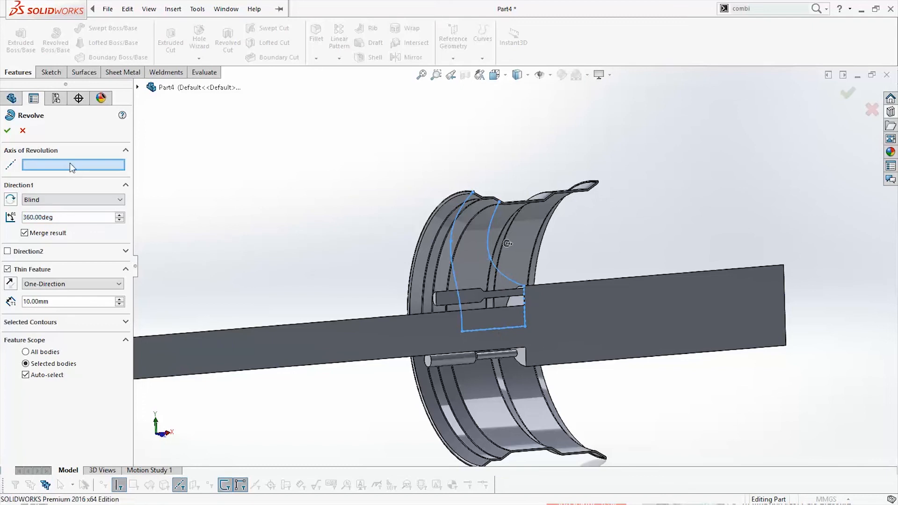
{"action": "left_click", "coordinate": [508, 327]}
{"action": "mouse_move", "coordinate": [521, 333]}
{"action": "middle_mouse_down"}
{"action": "mouse_move", "coordinate": [530, 370]}
{"action": "mouse_move", "coordinate": [661, 343]}
{"action": "mouse_move", "coordinate": [602, 342]}
{"action": "middle_mouse_up"}
{"action": "scroll", "coordinate": [527, 372], "scroll_direction": "down", "scroll_amount": 3}
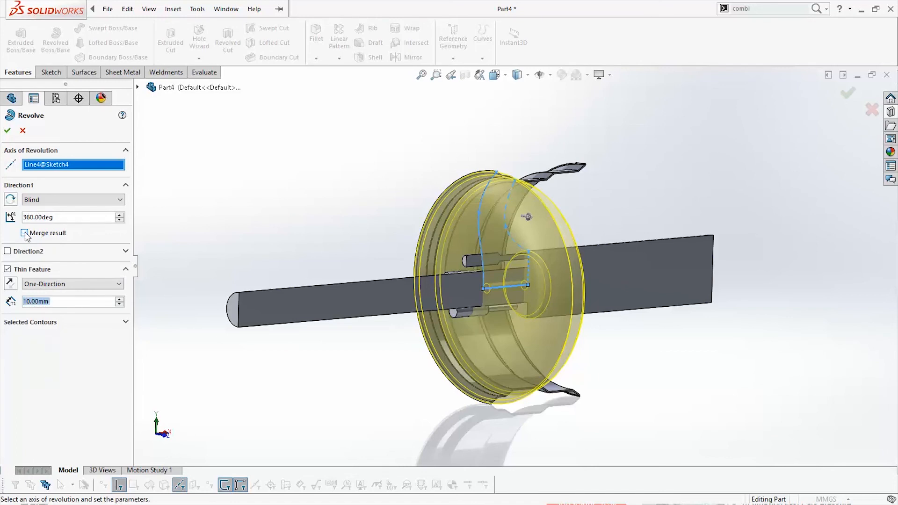
{"action": "middle_click_drag", "start_coordinate": [472, 365], "coordinate": [494, 368]}
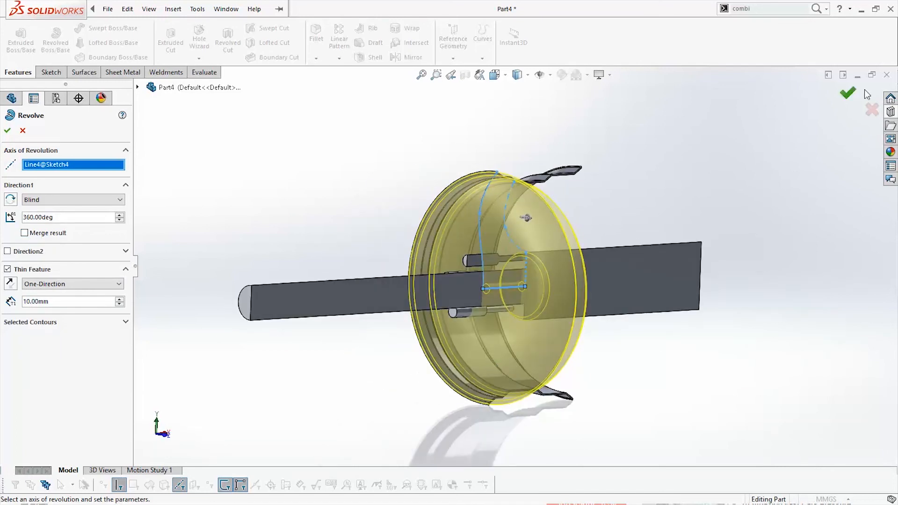
{"action": "mouse_move", "coordinate": [622, 363]}
{"action": "middle_mouse_down"}
{"action": "mouse_move", "coordinate": [565, 360]}
{"action": "mouse_move", "coordinate": [692, 366]}
{"action": "mouse_move", "coordinate": [673, 369]}
{"action": "mouse_move", "coordinate": [645, 347]}
{"action": "mouse_move", "coordinate": [629, 346]}
{"action": "middle_mouse_up"}
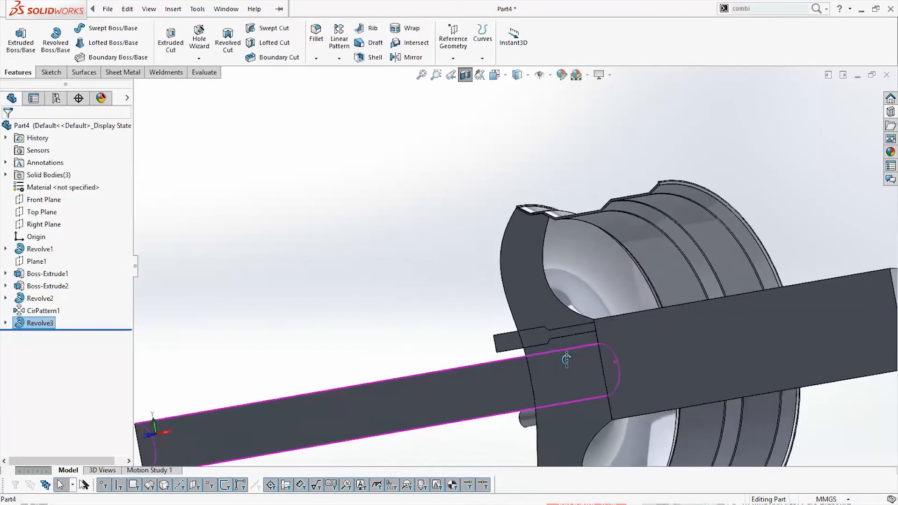
{"action": "scroll", "coordinate": [695, 370], "scroll_direction": "up", "scroll_amount": 4}
{"action": "scroll", "coordinate": [620, 262], "scroll_direction": "down", "scroll_amount": 3}
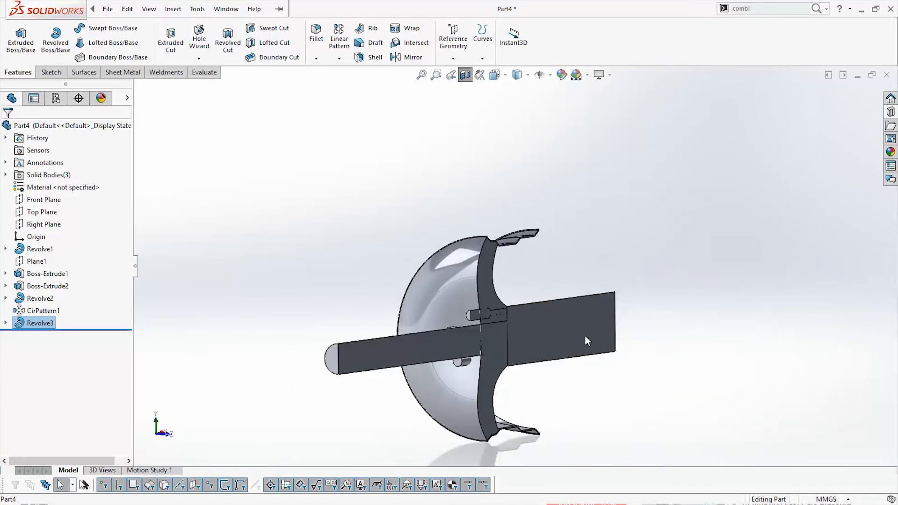
Turn off the section view and inspect the complete wheel with its revolved disc from the outside
{"action": "scroll", "coordinate": [585, 335], "scroll_direction": "up", "scroll_amount": 2}
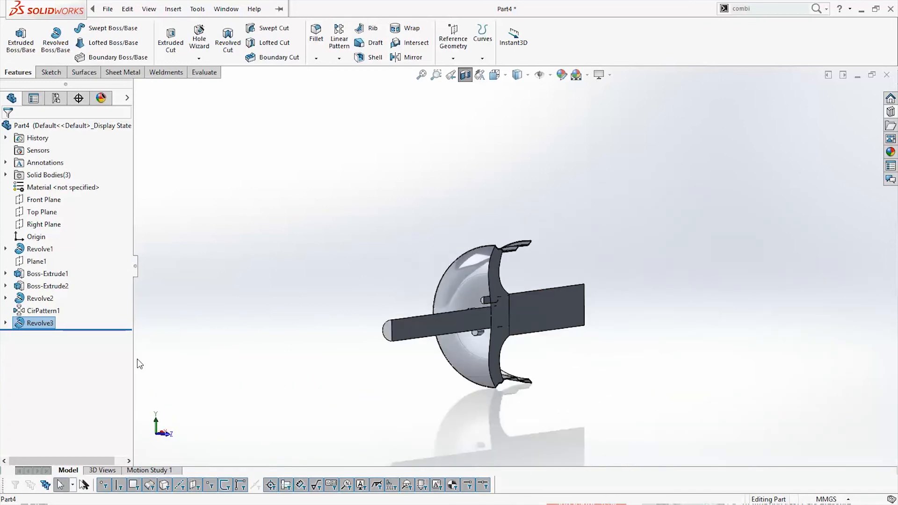
{"action": "left_click", "coordinate": [466, 74]}
{"action": "middle_click_drag", "start_coordinate": [622, 398], "coordinate": [567, 334]}
{"action": "scroll", "coordinate": [553, 345], "scroll_direction": "down", "scroll_amount": 2}
{"action": "scroll", "coordinate": [573, 372], "scroll_direction": "up", "scroll_amount": 3}
{"action": "scroll", "coordinate": [567, 335], "scroll_direction": "down", "scroll_amount": 2}
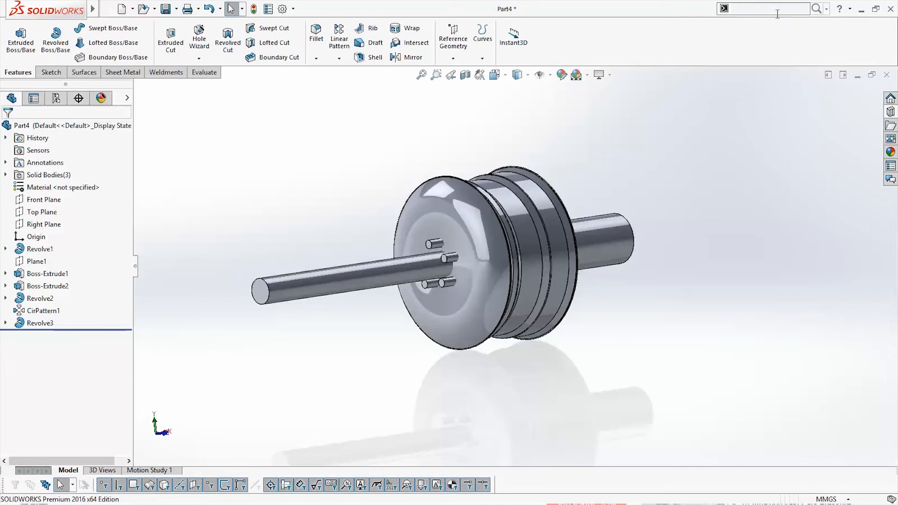
Combine the bodies with Subtract, using the revolved disc as the main body and removing the hub and stud body from it
{"action": "type", "text": "mbi"}
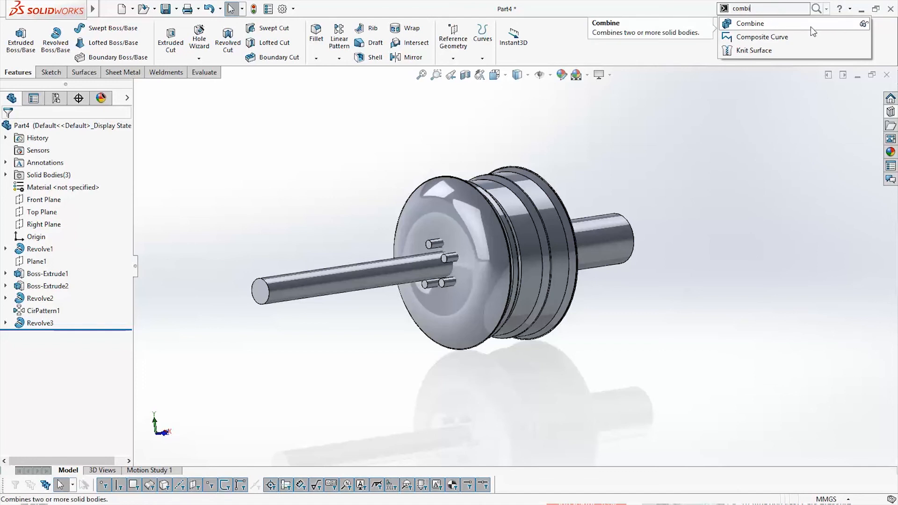
{"action": "left_click", "coordinate": [864, 24]}
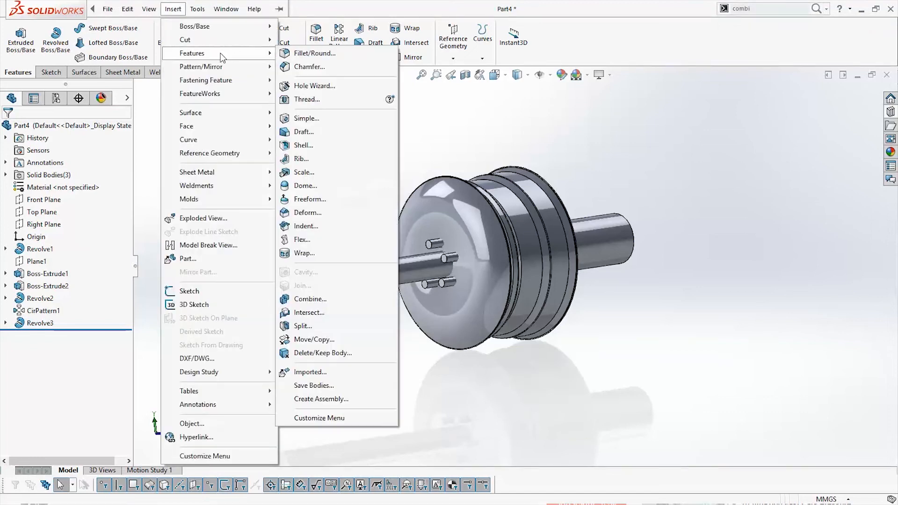
{"action": "left_click", "coordinate": [323, 303]}
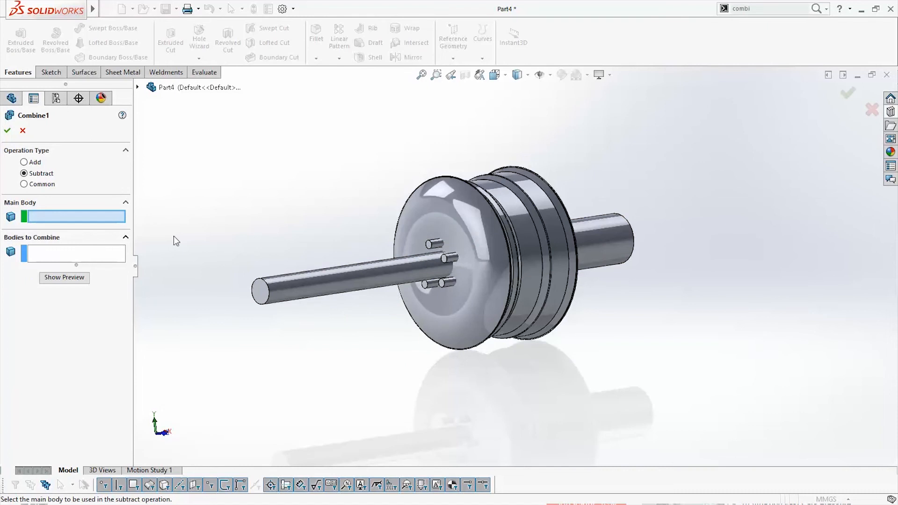
{"action": "left_click", "coordinate": [468, 334]}
{"action": "middle_click_drag", "start_coordinate": [469, 334], "coordinate": [486, 345]}
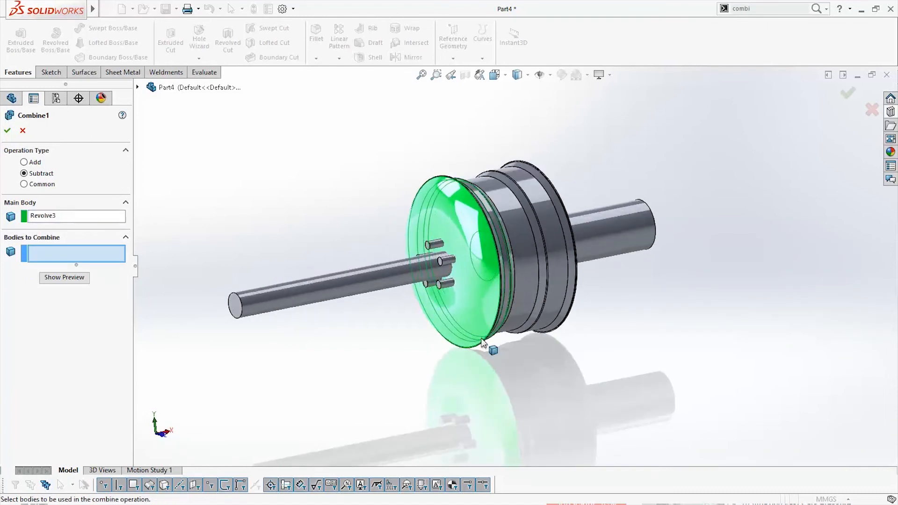
{"action": "left_click", "coordinate": [372, 279]}
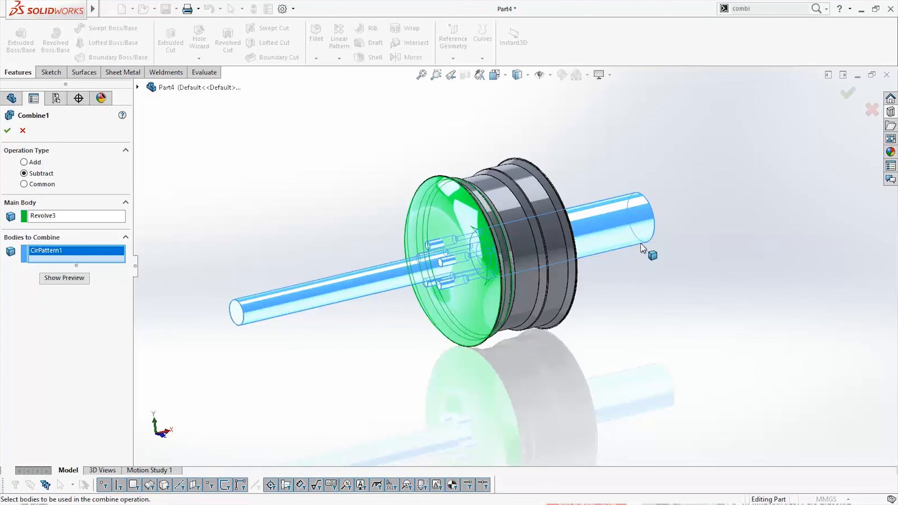
{"action": "mouse_move", "coordinate": [629, 221]}
{"action": "middle_mouse_down"}
{"action": "mouse_move", "coordinate": [685, 317]}
{"action": "mouse_move", "coordinate": [634, 236]}
{"action": "middle_mouse_up"}
{"action": "left_click", "coordinate": [847, 93]}
Inspect the disc's center hole and the five stud holes from the front and at an angle
{"action": "middle_click_drag", "start_coordinate": [585, 346], "coordinate": [641, 309]}
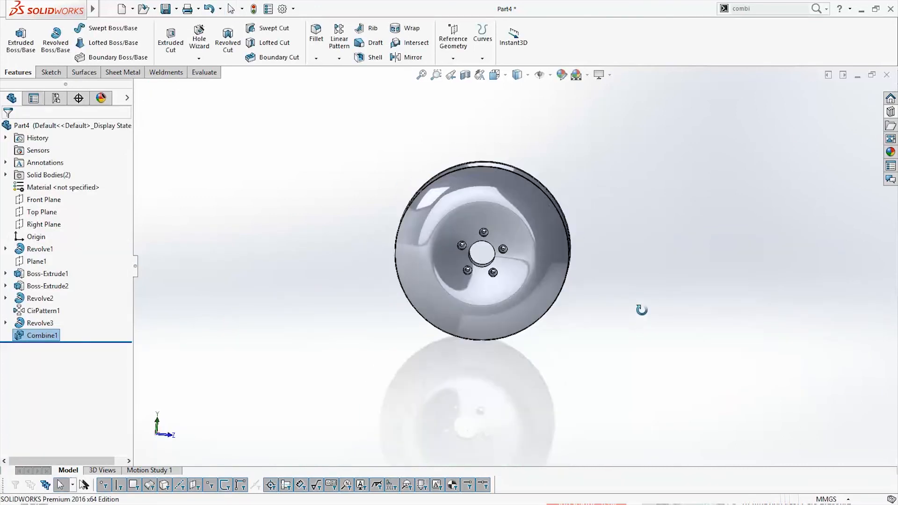
{"action": "left_click", "coordinate": [616, 280]}
{"action": "scroll", "coordinate": [556, 262], "scroll_direction": "down", "scroll_amount": 5}
{"action": "middle_click_drag", "start_coordinate": [440, 242], "coordinate": [397, 257]}
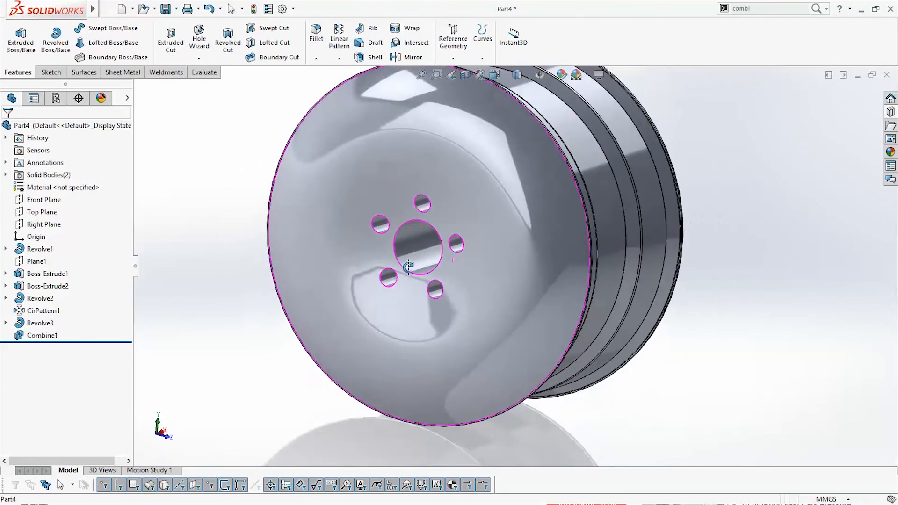
{"action": "scroll", "coordinate": [463, 252], "scroll_direction": "up", "scroll_amount": 5}
{"action": "scroll", "coordinate": [494, 242], "scroll_direction": "down", "scroll_amount": 2}
{"action": "key", "text": "space"}
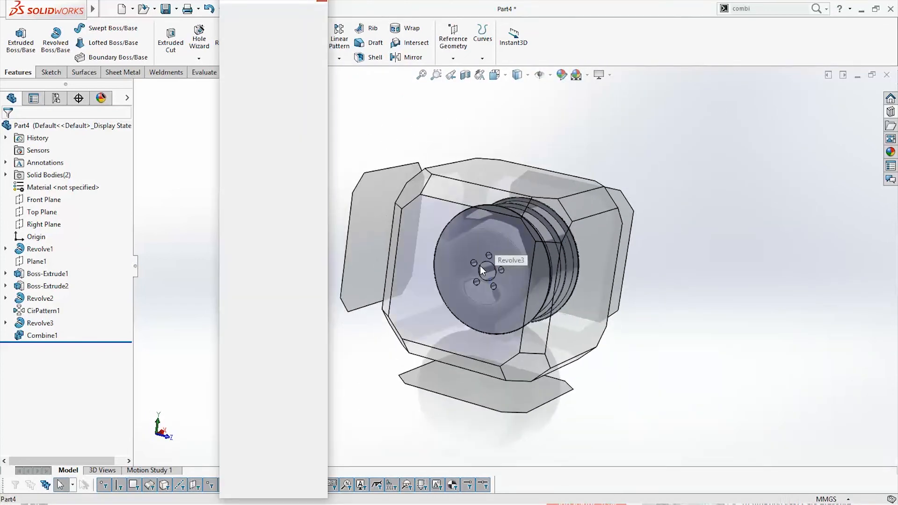
{"action": "left_click", "coordinate": [480, 265]}
{"action": "scroll", "coordinate": [568, 323], "scroll_direction": "up", "scroll_amount": 4}
{"action": "middle_click_drag", "start_coordinate": [569, 323], "coordinate": [484, 328]}
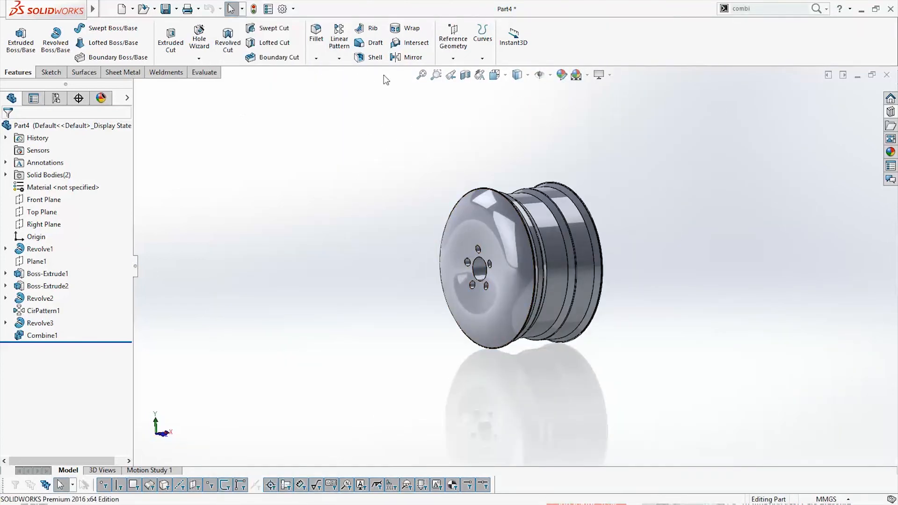
Create a reference plane offset 90 mm from the Right Plane, flipped to lie in front of the wheel's disc face
{"action": "left_click", "coordinate": [462, 59]}
{"action": "left_click", "coordinate": [463, 72]}
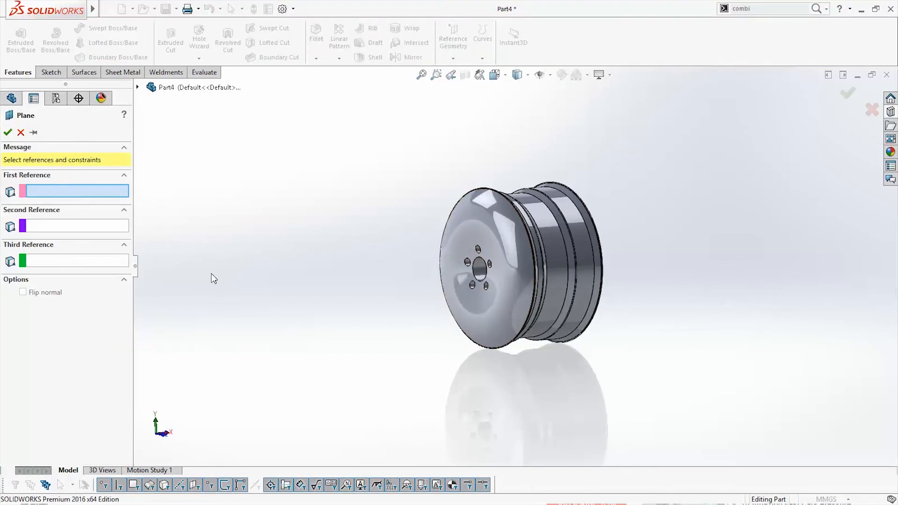
{"action": "left_click", "coordinate": [138, 87]}
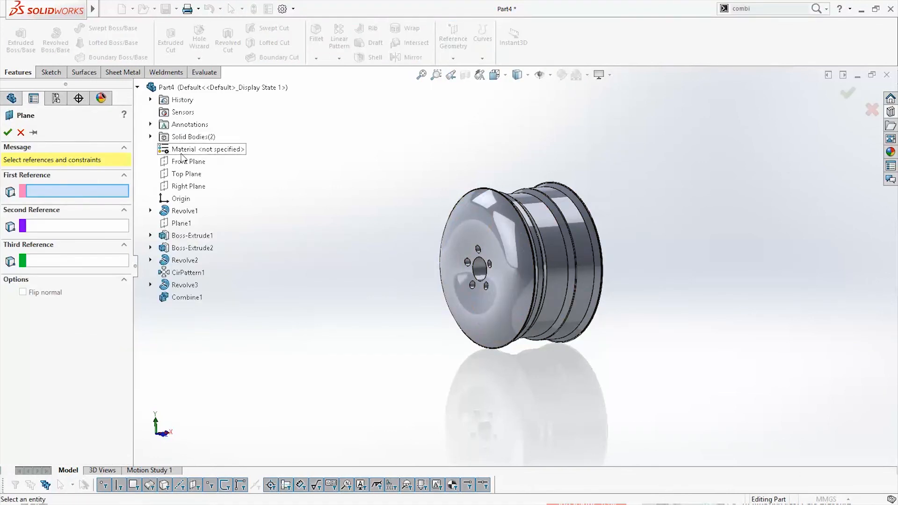
{"action": "left_click", "coordinate": [187, 187]}
{"action": "middle_click_drag", "start_coordinate": [523, 346], "coordinate": [505, 344]}
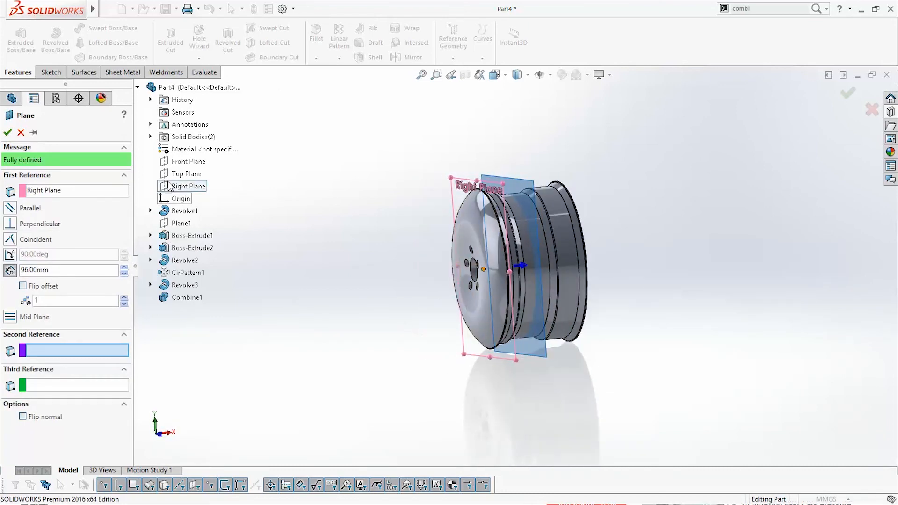
{"action": "left_click", "coordinate": [22, 285]}
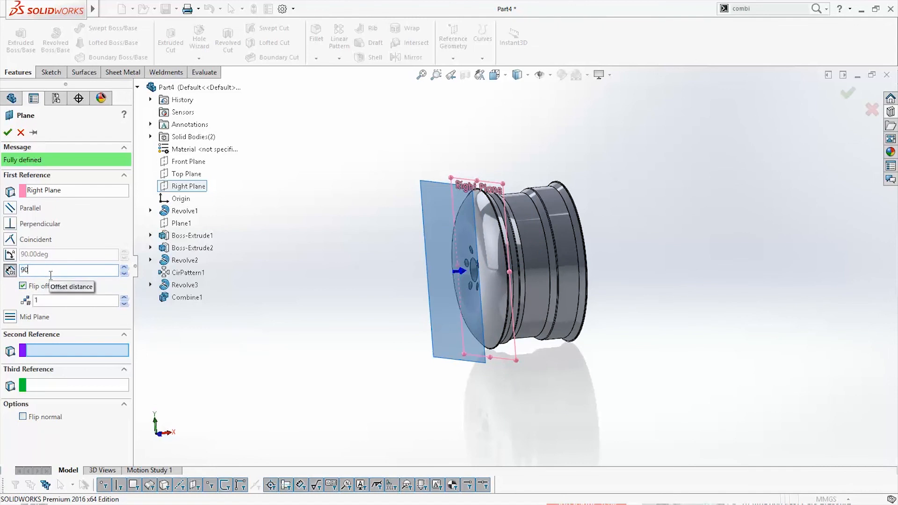
{"action": "key", "text": "Return"}
{"action": "mouse_move", "coordinate": [360, 343]}
{"action": "middle_mouse_down"}
{"action": "mouse_move", "coordinate": [332, 339]}
{"action": "mouse_move", "coordinate": [374, 336]}
{"action": "middle_mouse_up"}
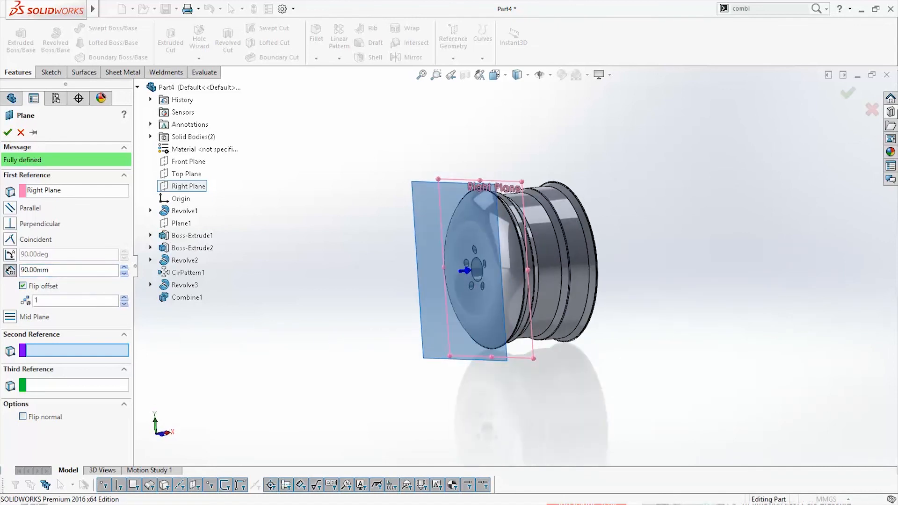
{"action": "left_click", "coordinate": [847, 93]}
Start a sketch on the new offset plane, viewed face-on, and draw a vertical centerline about 290 mm long upward from the origin
{"action": "middle_click_drag", "start_coordinate": [500, 359], "coordinate": [619, 354]}
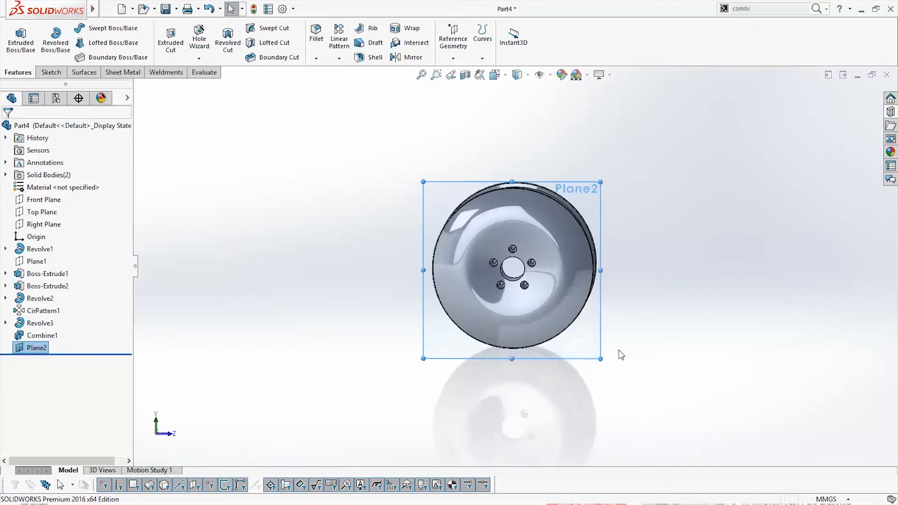
{"action": "key", "text": "space"}
{"action": "left_click", "coordinate": [515, 272]}
{"action": "right_click", "coordinate": [37, 348]}
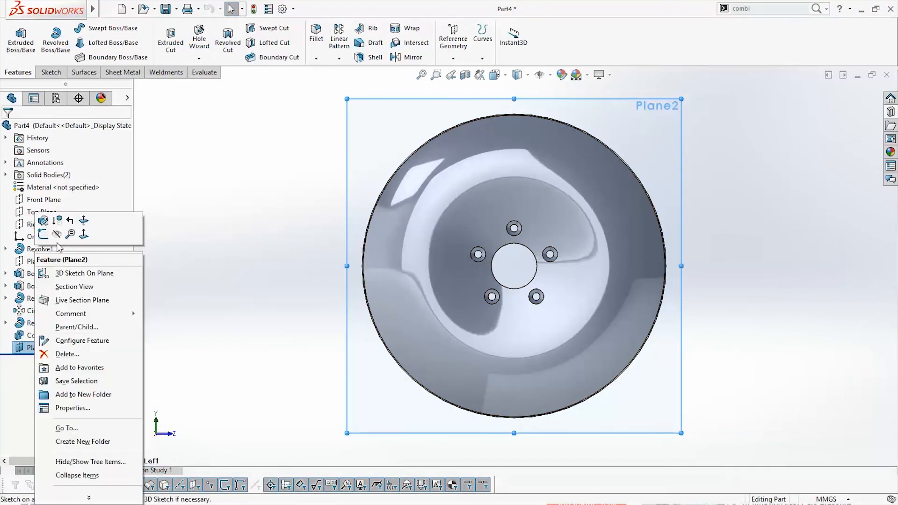
{"action": "left_click", "coordinate": [44, 234]}
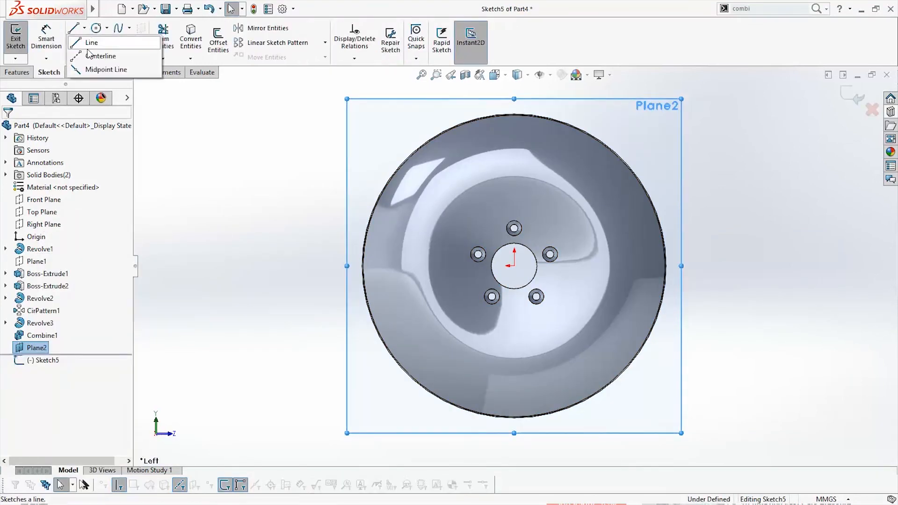
{"action": "left_click", "coordinate": [515, 84]}
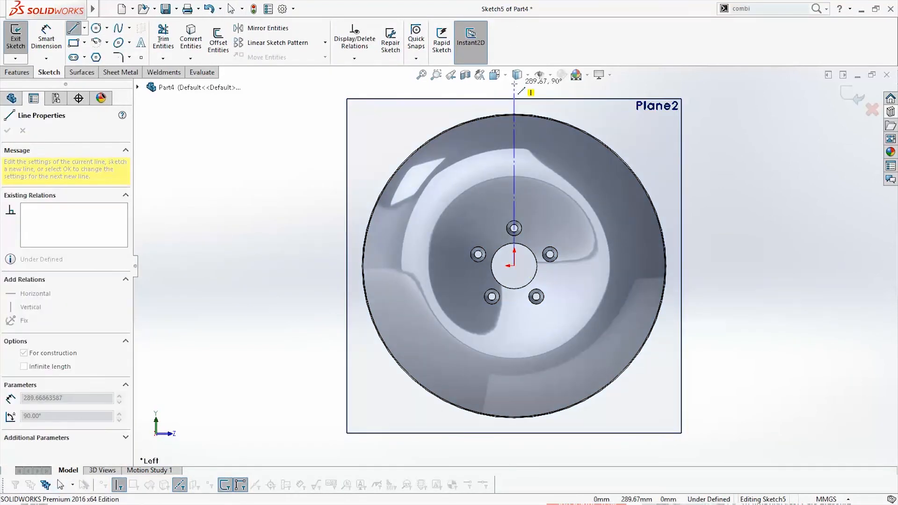
{"action": "key", "text": "Escape"}
Extend the vertical centerline's upper end to about 334 mm above the origin
{"action": "scroll", "coordinate": [537, 216], "scroll_direction": "up", "scroll_amount": 3}
{"action": "scroll", "coordinate": [530, 238], "scroll_direction": "down", "scroll_amount": 3}
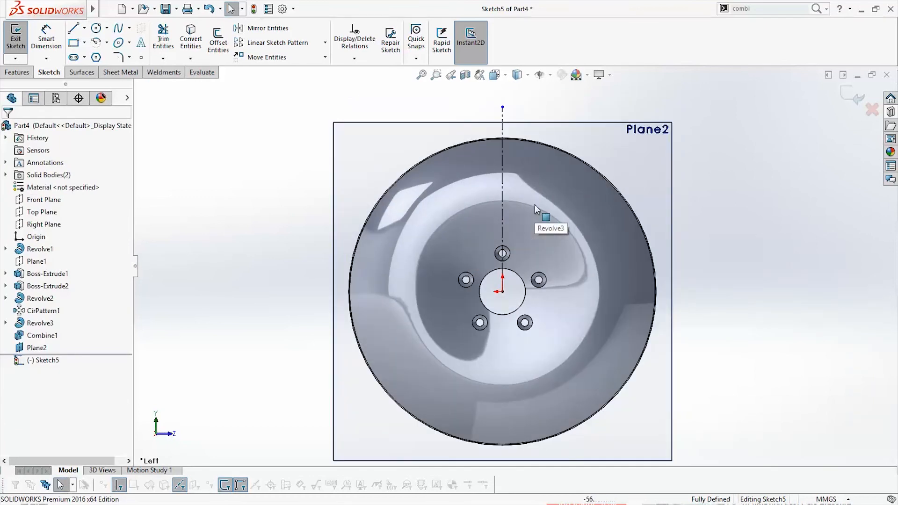
{"action": "left_click_drag", "start_coordinate": [506, 79], "coordinate": [504, 78]}
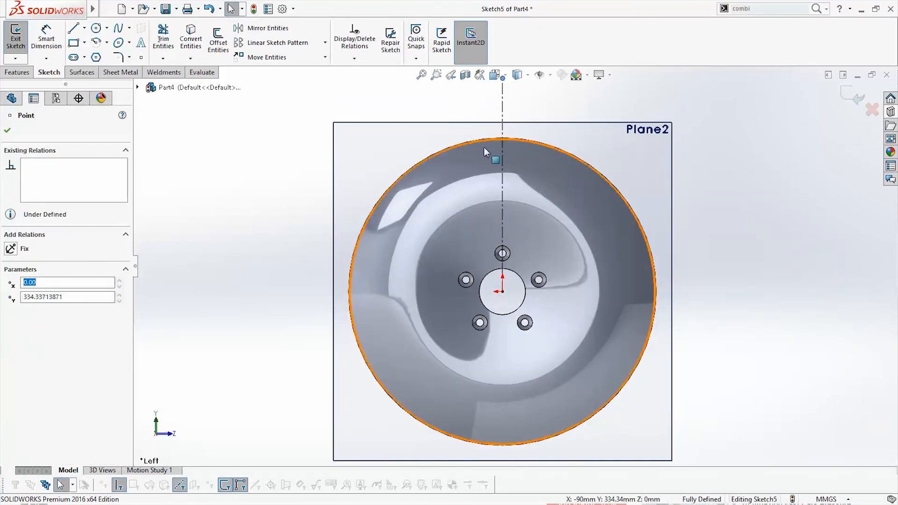
{"action": "key", "text": "Escape"}
Draw a second centerline about 333 mm long from the origin, slanting up and to the left beyond the rim
{"action": "left_click", "coordinate": [80, 29]}
{"action": "left_click", "coordinate": [84, 29]}
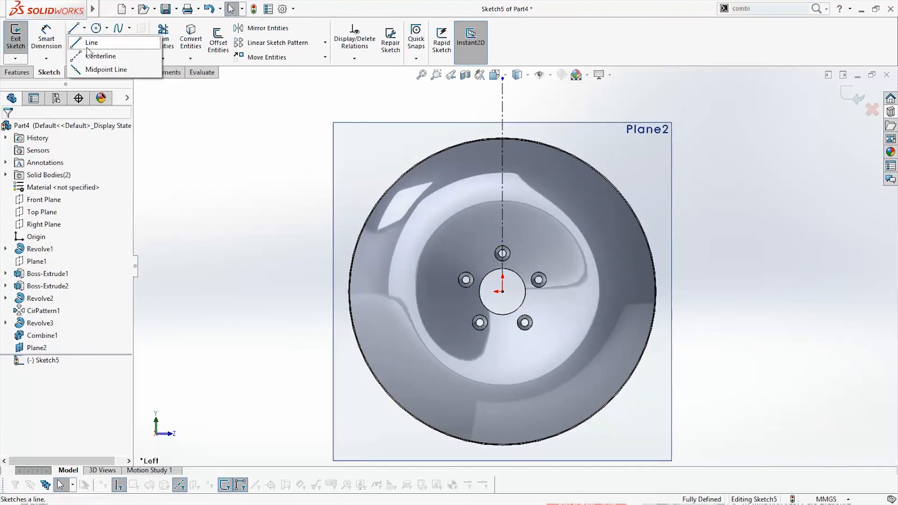
{"action": "left_click", "coordinate": [91, 37]}
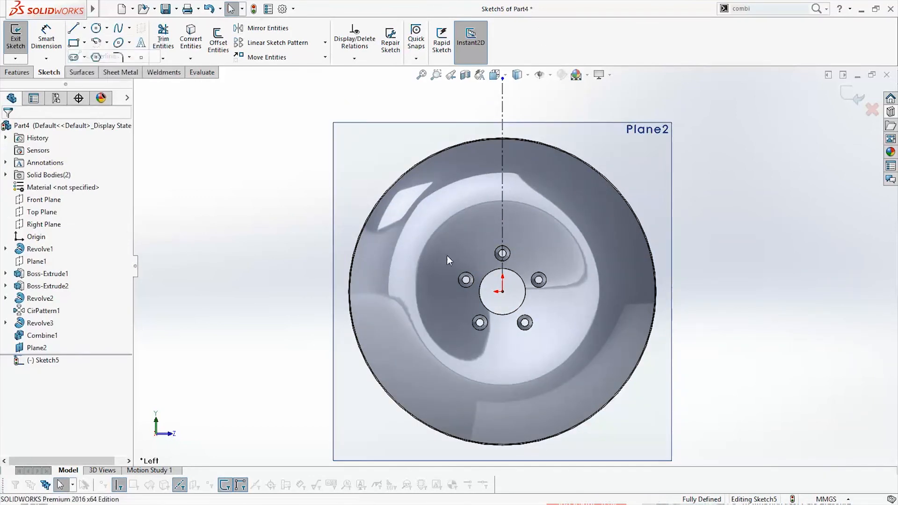
{"action": "left_click", "coordinate": [414, 98]}
{"action": "key", "text": "Escape"}
Dimension the angle between the slanted and vertical centerlines as 45/2 degrees
{"action": "left_click", "coordinate": [56, 32]}
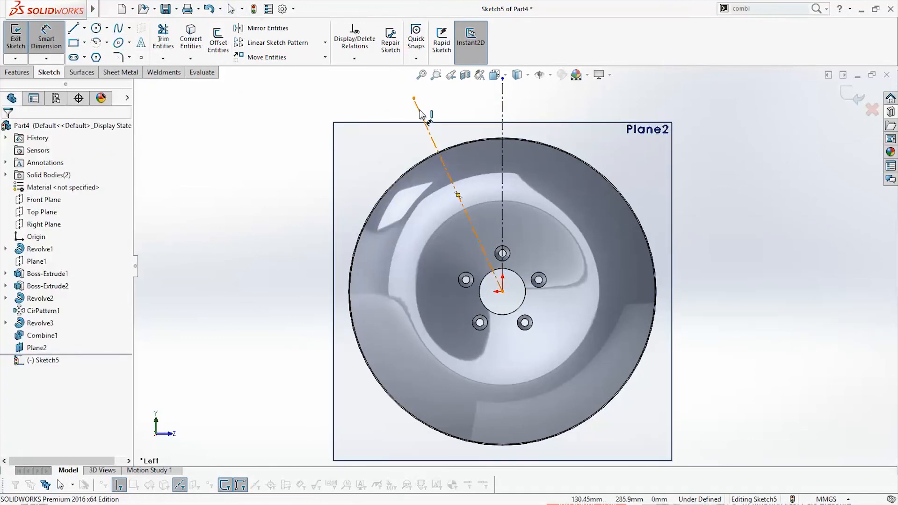
{"action": "left_click", "coordinate": [423, 117]}
{"action": "left_click", "coordinate": [502, 108]}
{"action": "left_click", "coordinate": [473, 107]}
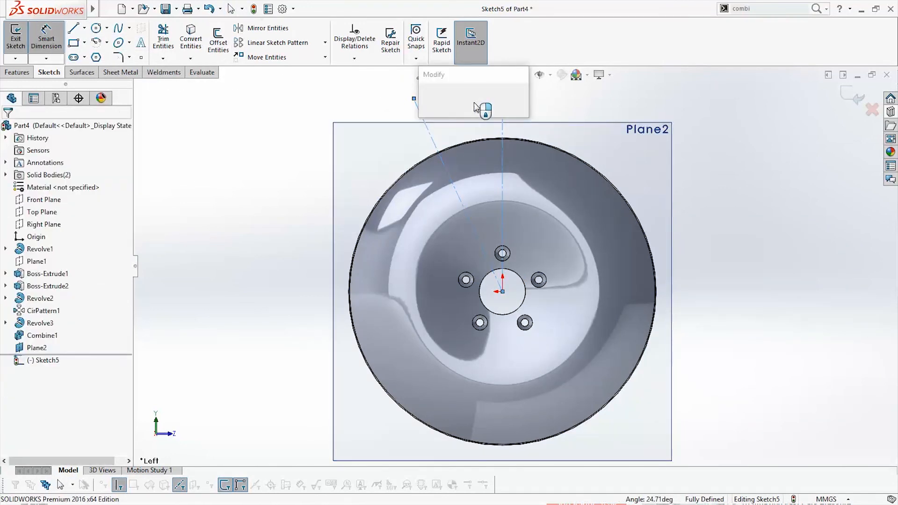
{"action": "type", "text": "45/2"}
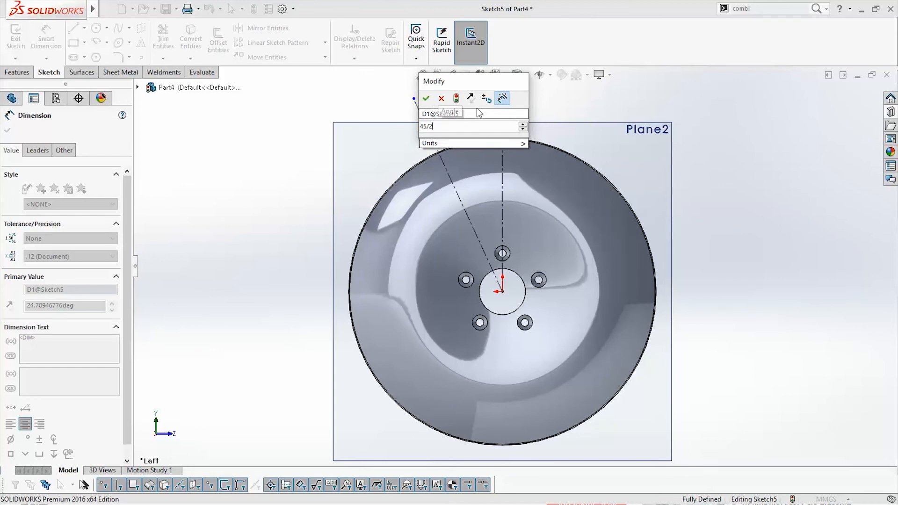
{"action": "key", "text": "Return"}
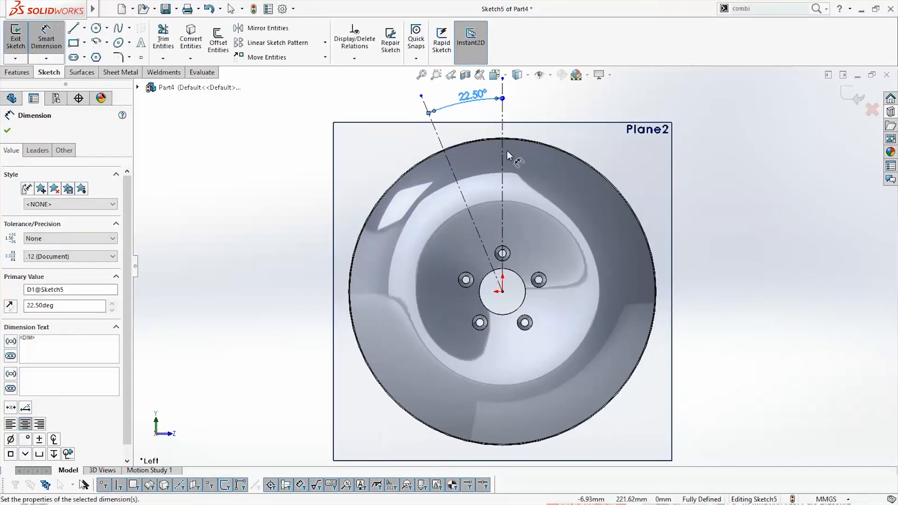
Sketch a construction circle centered on the origin around the stud holes and set its diameter to 150 mm
{"action": "right_click_drag", "start_coordinate": [507, 151], "coordinate": [575, 149]}
{"action": "scroll", "coordinate": [582, 149], "scroll_direction": "down", "scroll_amount": 1}
{"action": "left_click", "coordinate": [484, 323]}
{"action": "left_click", "coordinate": [538, 282]}
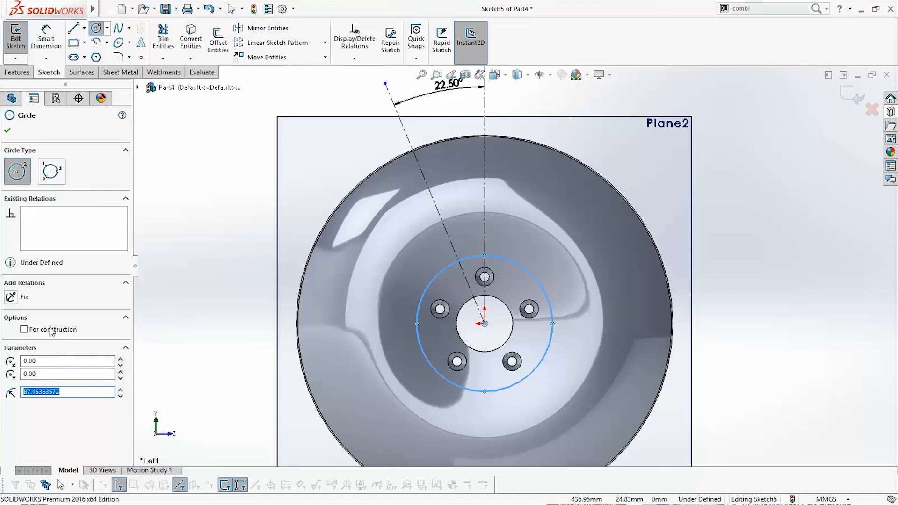
{"action": "left_click", "coordinate": [47, 29]}
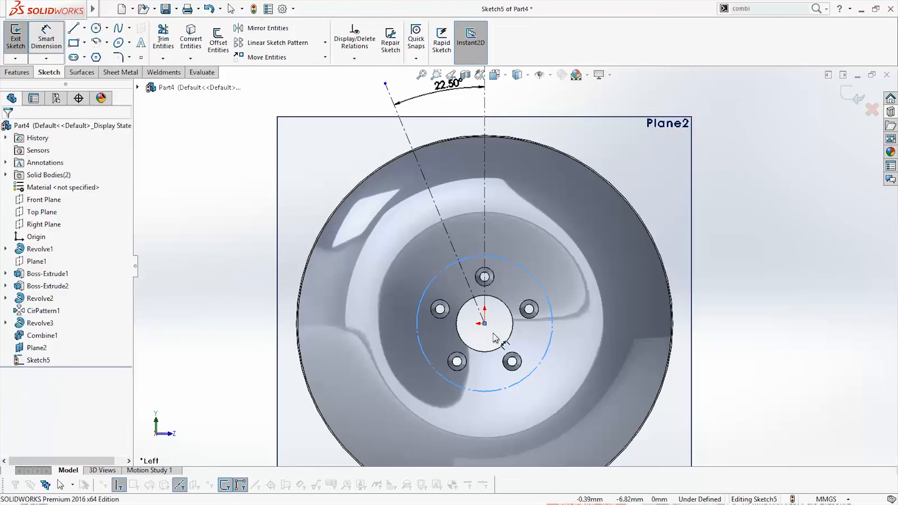
{"action": "left_click", "coordinate": [549, 342]}
{"action": "left_click", "coordinate": [536, 341]}
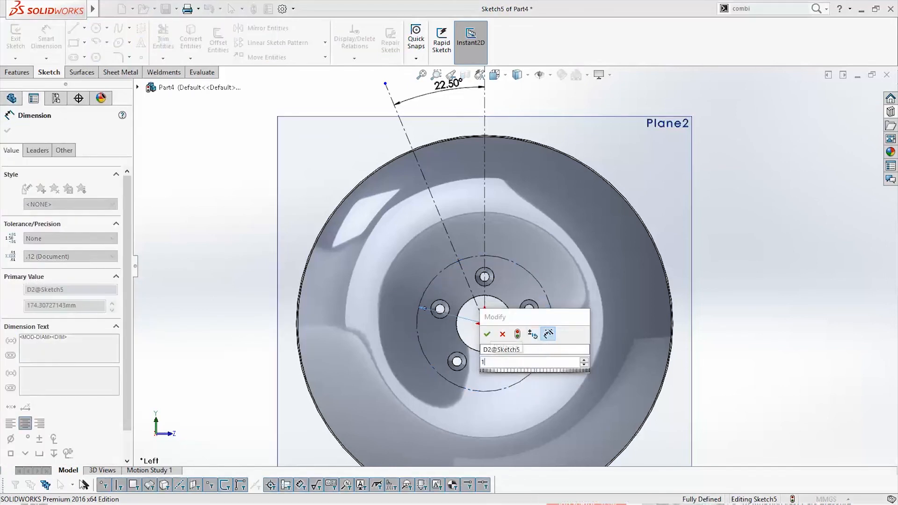
{"action": "key", "text": "Return"}
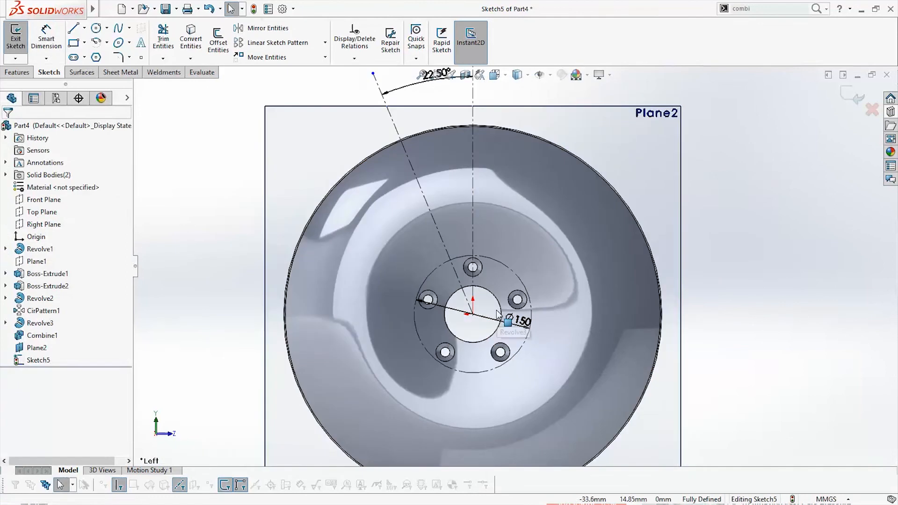
Draw a spline from the plane's upper edge, left of the vertical centerline, curving down to the top of the 150 mm construction circle
{"action": "scroll", "coordinate": [498, 281], "scroll_direction": "up", "scroll_amount": 2}
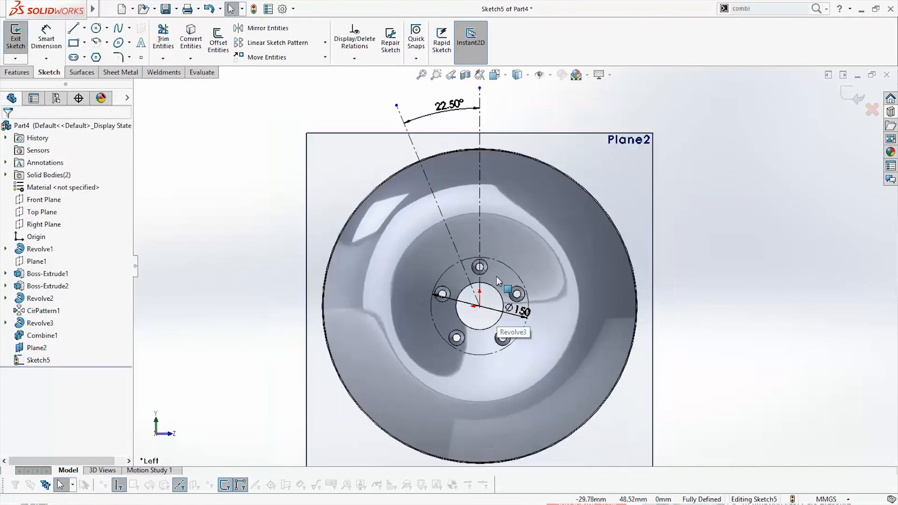
{"action": "left_click", "coordinate": [119, 29]}
{"action": "scroll", "coordinate": [536, 274], "scroll_direction": "down", "scroll_amount": 2}
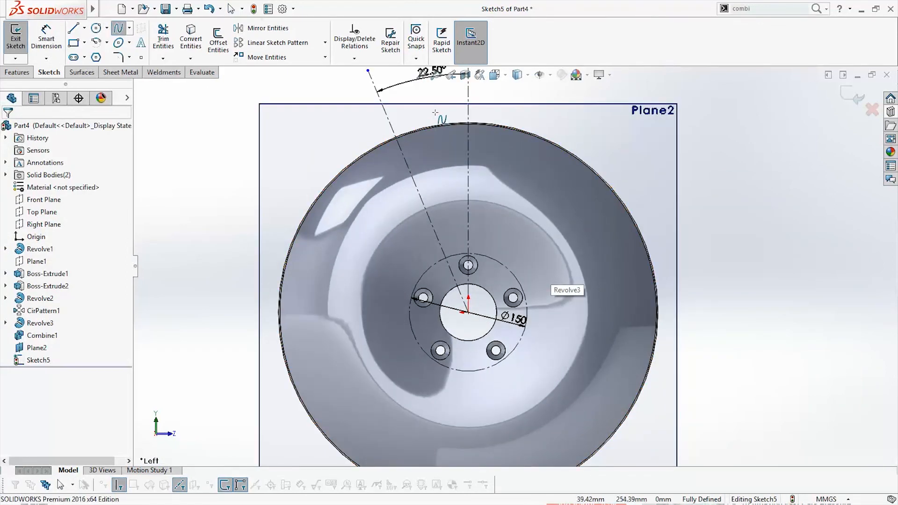
{"action": "left_click", "coordinate": [459, 103]}
{"action": "scroll", "coordinate": [446, 188], "scroll_direction": "down", "scroll_amount": 1}
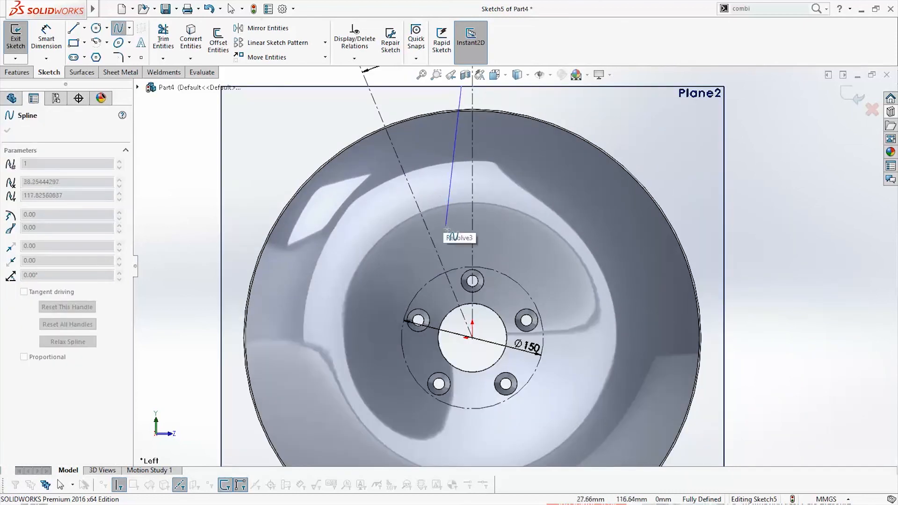
{"action": "left_click", "coordinate": [447, 223]}
{"action": "double_click", "coordinate": [463, 266]}
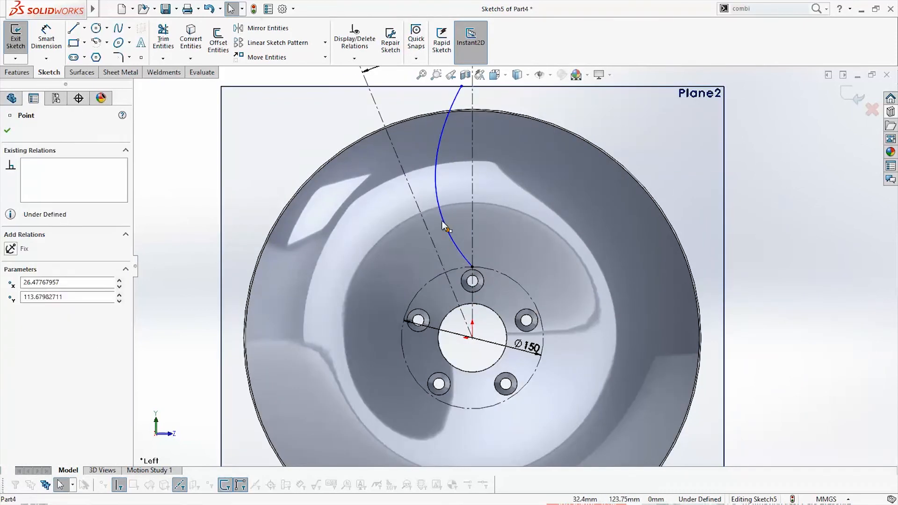
Reshape the spline by moving its points so it runs nearly parallel to the vertical centerline before curving into the construction circle
{"action": "left_click", "coordinate": [435, 141]}
{"action": "scroll", "coordinate": [451, 257], "scroll_direction": "down", "scroll_amount": 4}
{"action": "left_click_drag", "start_coordinate": [440, 236], "coordinate": [446, 236]}
{"action": "scroll", "coordinate": [448, 229], "scroll_direction": "up", "scroll_amount": 4}
{"action": "scroll", "coordinate": [460, 94], "scroll_direction": "down", "scroll_amount": 3}
{"action": "left_click_drag", "start_coordinate": [496, 91], "coordinate": [479, 91]}
{"action": "left_click_drag", "start_coordinate": [466, 193], "coordinate": [475, 193]}
{"action": "scroll", "coordinate": [514, 267], "scroll_direction": "up", "scroll_amount": 5}
{"action": "scroll", "coordinate": [534, 287], "scroll_direction": "down", "scroll_amount": 3}
{"action": "scroll", "coordinate": [501, 280], "scroll_direction": "up", "scroll_amount": 3}
{"action": "key", "text": "Escape"}
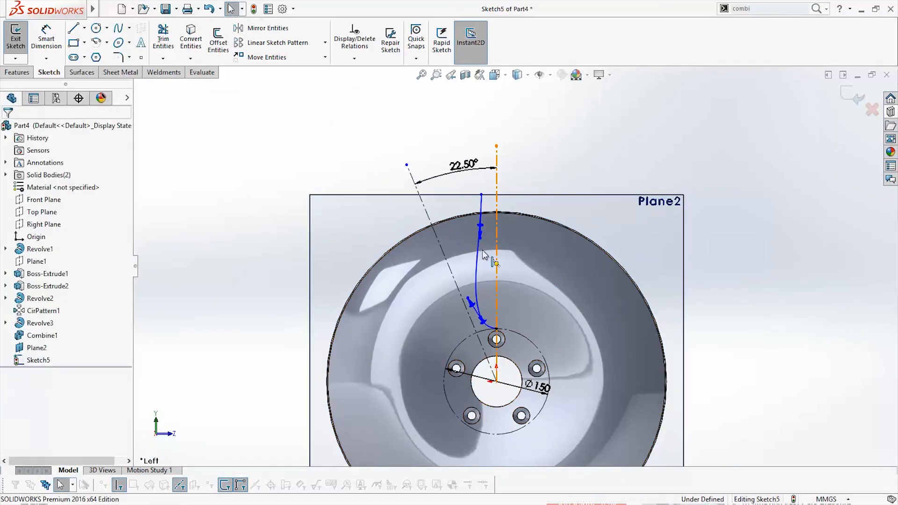
Mirror the spline about the vertical centerline to form a symmetric U-shaped opening profile
{"action": "left_click", "coordinate": [496, 256]}
{"action": "left_click", "coordinate": [477, 259], "text": "ctrl"}
{"action": "left_click", "coordinate": [266, 31]}
{"action": "scroll", "coordinate": [475, 235], "scroll_direction": "down", "scroll_amount": 4}
Draw a steep line about 125 mm long between the slanted centerline and the spline, and mirror it about the slanted centerline
{"action": "key", "text": "l"}
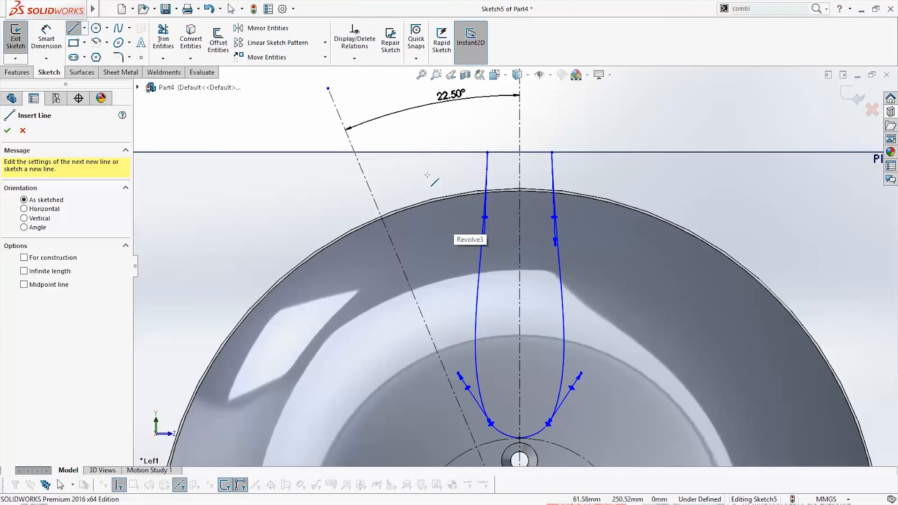
{"action": "left_click", "coordinate": [414, 161]}
{"action": "left_click", "coordinate": [447, 345]}
{"action": "left_click", "coordinate": [96, 28]}
{"action": "key", "text": "Escape"}
{"action": "left_click", "coordinate": [442, 318]}
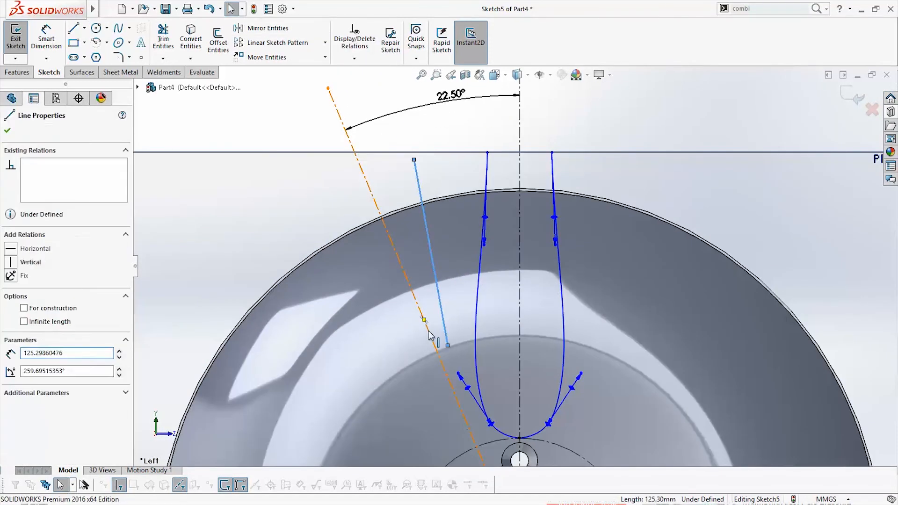
{"action": "left_click", "coordinate": [427, 329], "text": "ctrl"}
{"action": "left_click", "coordinate": [265, 29]}
Sketch a circle centered on the slanted centerline between the two mirrored lines and make it tangent to both
{"action": "left_click", "coordinate": [96, 28]}
{"action": "left_click", "coordinate": [419, 308]}
{"action": "left_click", "coordinate": [431, 323]}
{"action": "key", "text": "Escape"}
{"action": "left_click", "coordinate": [431, 323]}
{"action": "left_click", "coordinate": [439, 302], "text": "ctrl"}
{"action": "left_click", "coordinate": [369, 276], "text": "ctrl"}
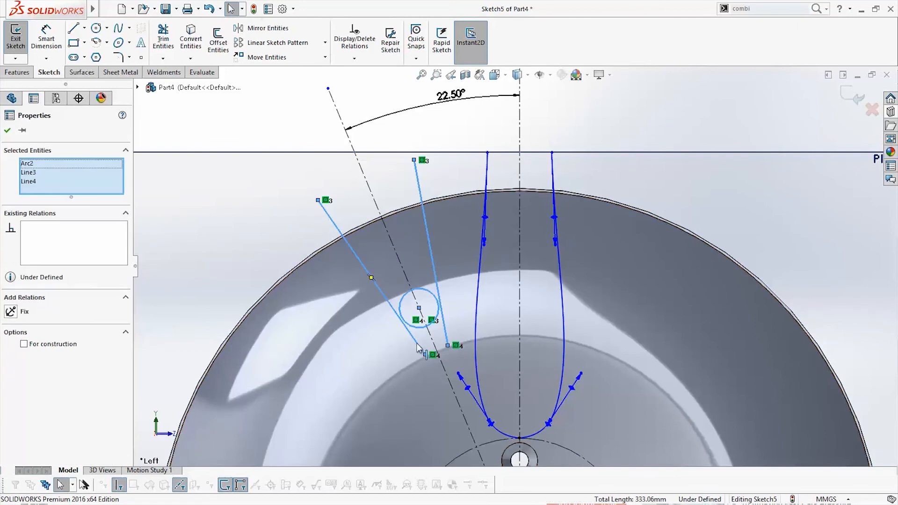
{"action": "left_click", "coordinate": [404, 322]}
{"action": "left_click", "coordinate": [412, 335], "text": "ctrl"}
Trim the circle and the excess line ends so only a V-shaped opening with a rounded lower end remains
{"action": "left_click_drag", "start_coordinate": [425, 354], "coordinate": [462, 327]}
{"action": "left_click", "coordinate": [163, 37]}
{"action": "left_click_drag", "start_coordinate": [420, 268], "coordinate": [428, 292]}
{"action": "scroll", "coordinate": [428, 292], "scroll_direction": "down", "scroll_amount": 3}
{"action": "scroll", "coordinate": [542, 274], "scroll_direction": "up", "scroll_amount": 4}
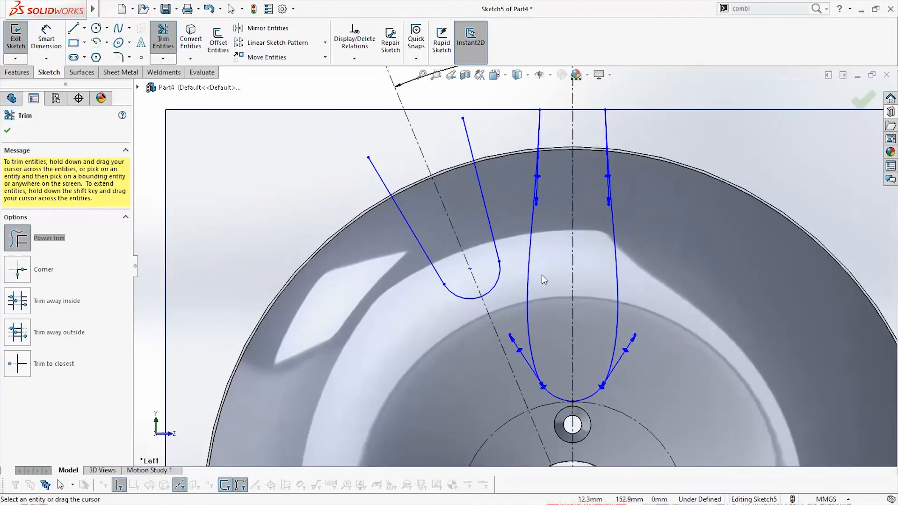
Reshape the V-shaped opening by moving its rounded end inward along the slanted centerline and its inner line's upper end toward the spline
{"action": "key", "text": "Escape"}
{"action": "left_click", "coordinate": [473, 262]}
{"action": "left_click", "coordinate": [483, 285]}
{"action": "left_click", "coordinate": [501, 289]}
{"action": "left_click_drag", "start_coordinate": [492, 279], "coordinate": [487, 296]}
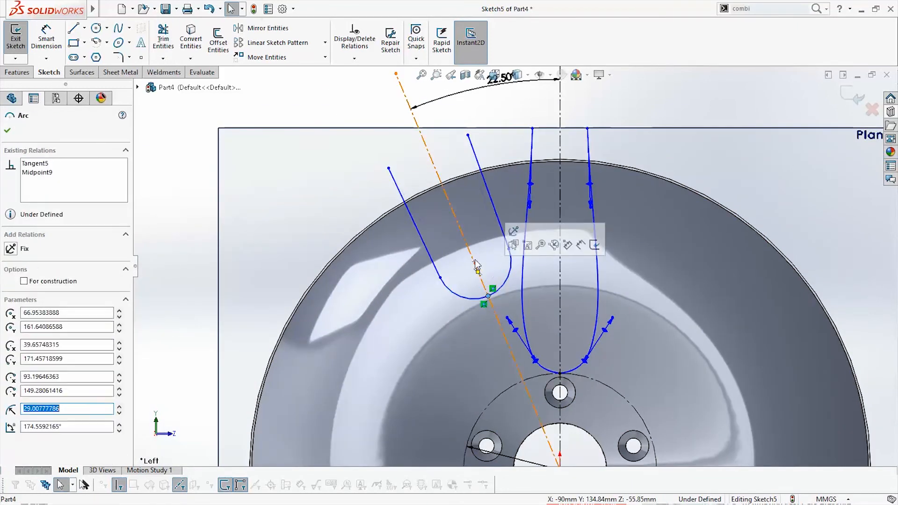
{"action": "left_click_drag", "start_coordinate": [475, 266], "coordinate": [509, 282]}
{"action": "left_click_drag", "start_coordinate": [467, 135], "coordinate": [511, 129]}
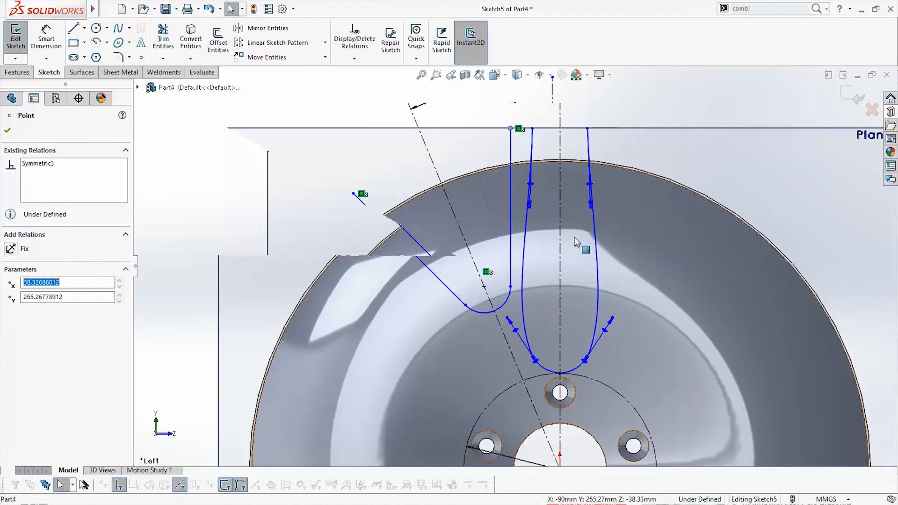
Move the upper ends of the spline and the adjacent V line just below the plane's upper edge, and adjust the spline's upper point
{"action": "scroll", "coordinate": [574, 237], "scroll_direction": "up", "scroll_amount": 2}
{"action": "left_click_drag", "start_coordinate": [488, 167], "coordinate": [466, 166]}
{"action": "scroll", "coordinate": [486, 173], "scroll_direction": "down", "scroll_amount": 1}
{"action": "scroll", "coordinate": [514, 223], "scroll_direction": "down", "scroll_amount": 2}
{"action": "left_click_drag", "start_coordinate": [486, 132], "coordinate": [470, 133]}
{"action": "left_click_drag", "start_coordinate": [460, 325], "coordinate": [470, 323]}
{"action": "left_click_drag", "start_coordinate": [467, 215], "coordinate": [476, 217]}
{"action": "left_click_drag", "start_coordinate": [471, 133], "coordinate": [488, 133]}
{"action": "left_click_drag", "start_coordinate": [494, 216], "coordinate": [474, 223]}
{"action": "left_click_drag", "start_coordinate": [469, 324], "coordinate": [466, 340]}
{"action": "left_click_drag", "start_coordinate": [489, 133], "coordinate": [486, 135]}
{"action": "left_click_drag", "start_coordinate": [444, 139], "coordinate": [462, 139]}
{"action": "left_click_drag", "start_coordinate": [470, 223], "coordinate": [478, 223]}
{"action": "left_click", "coordinate": [475, 280]}
{"action": "key", "text": "Escape"}
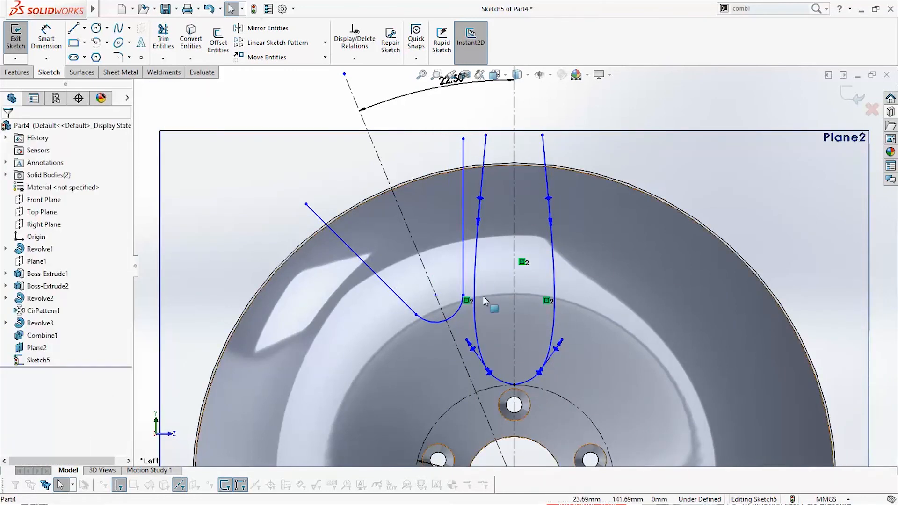
Refine the spline's curvature by adjusting its upper end, points and lower tangent handle for a smoother U shape
{"action": "scroll", "coordinate": [481, 301], "scroll_direction": "down", "scroll_amount": 2}
{"action": "left_click", "coordinate": [471, 244]}
{"action": "key", "text": "p"}
{"action": "left_click", "coordinate": [472, 265]}
{"action": "mouse_move", "coordinate": [472, 264]}
{"action": "left_mouse_down"}
{"action": "mouse_move", "coordinate": [487, 259]}
{"action": "mouse_move", "coordinate": [473, 267]}
{"action": "left_mouse_up"}
{"action": "key", "text": "Escape"}
{"action": "scroll", "coordinate": [490, 164], "scroll_direction": "up", "scroll_amount": 1}
{"action": "left_click_drag", "start_coordinate": [489, 134], "coordinate": [481, 136]}
{"action": "left_click_drag", "start_coordinate": [472, 245], "coordinate": [478, 251]}
{"action": "left_click_drag", "start_coordinate": [481, 136], "coordinate": [478, 136]}
{"action": "left_click_drag", "start_coordinate": [477, 253], "coordinate": [480, 254]}
{"action": "scroll", "coordinate": [480, 255], "scroll_direction": "up", "scroll_amount": 6}
{"action": "scroll", "coordinate": [531, 315], "scroll_direction": "down", "scroll_amount": 7}
{"action": "left_click_drag", "start_coordinate": [549, 288], "coordinate": [556, 291]}
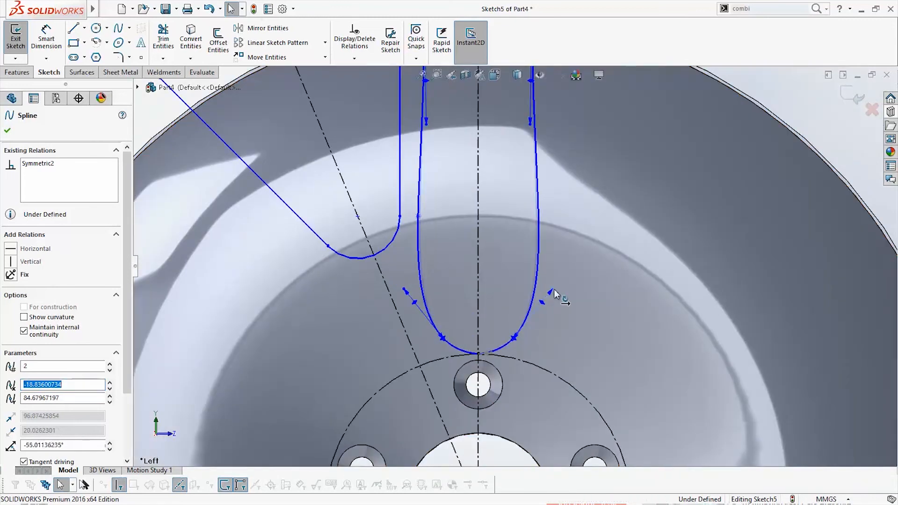
Widen the U-shaped spline profile slightly and narrow the V opening's rounded end to leave a thin strip between the two profiles
{"action": "scroll", "coordinate": [547, 285], "scroll_direction": "up", "scroll_amount": 4}
{"action": "scroll", "coordinate": [467, 184], "scroll_direction": "down", "scroll_amount": 5}
{"action": "scroll", "coordinate": [463, 192], "scroll_direction": "up", "scroll_amount": 3}
{"action": "left_click", "coordinate": [478, 229]}
{"action": "left_click_drag", "start_coordinate": [479, 229], "coordinate": [470, 228]}
{"action": "left_click_drag", "start_coordinate": [459, 292], "coordinate": [449, 292]}
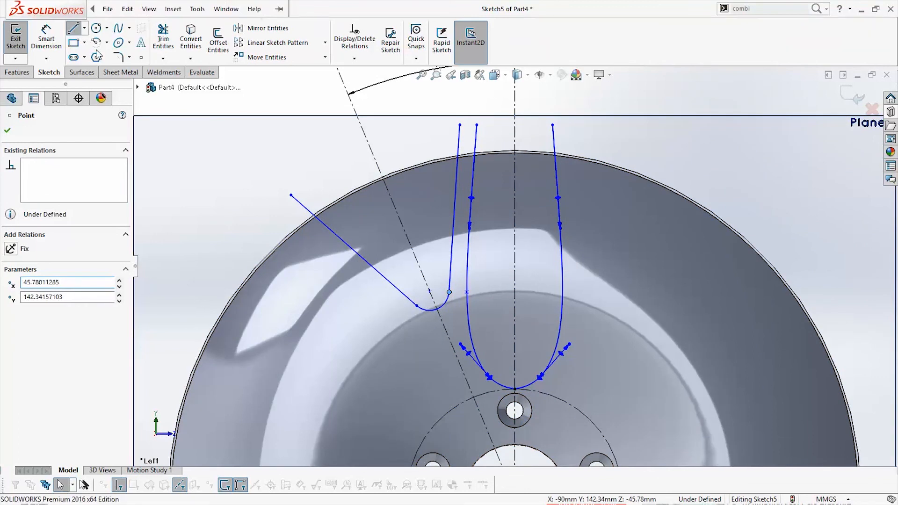
Close the tops of the V-shaped and U-shaped profiles with straight lines and exit the sketch
{"action": "left_click_drag", "start_coordinate": [290, 195], "coordinate": [460, 124]}
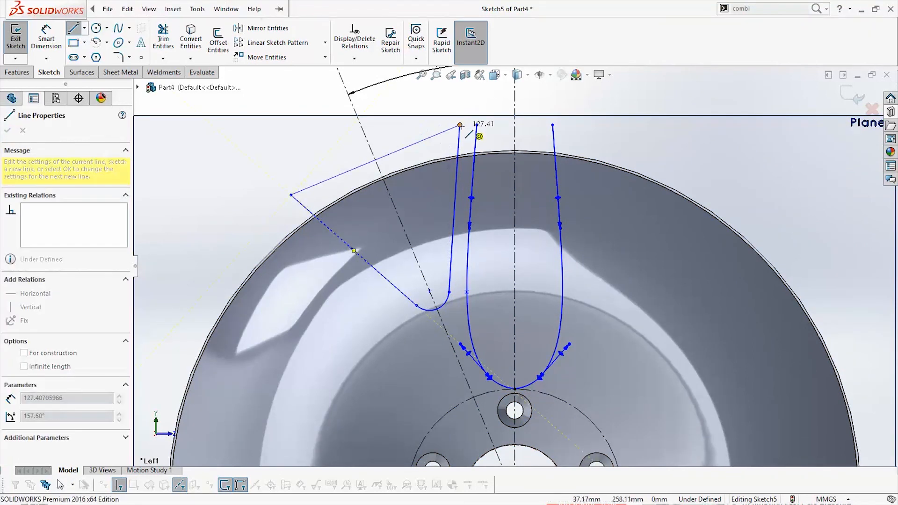
{"action": "left_click", "coordinate": [476, 125]}
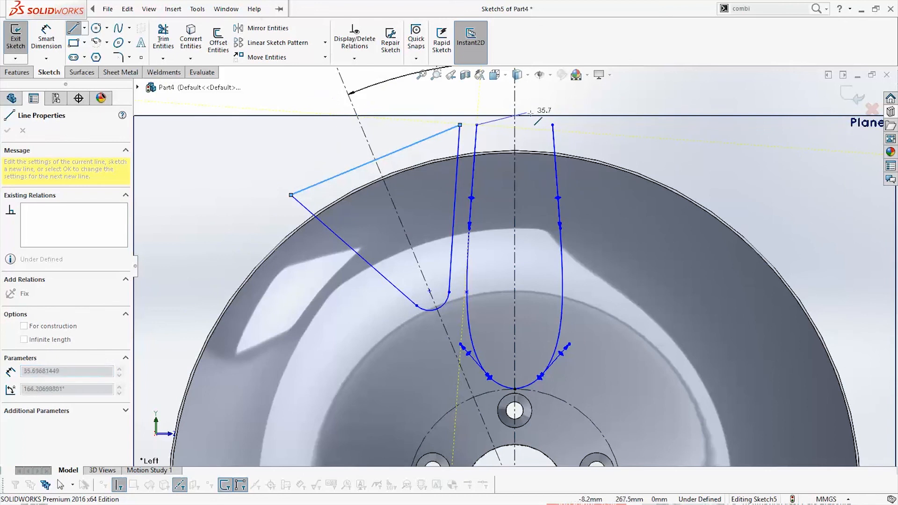
{"action": "double_click", "coordinate": [552, 125]}
{"action": "scroll", "coordinate": [514, 280], "scroll_direction": "up", "scroll_amount": 3}
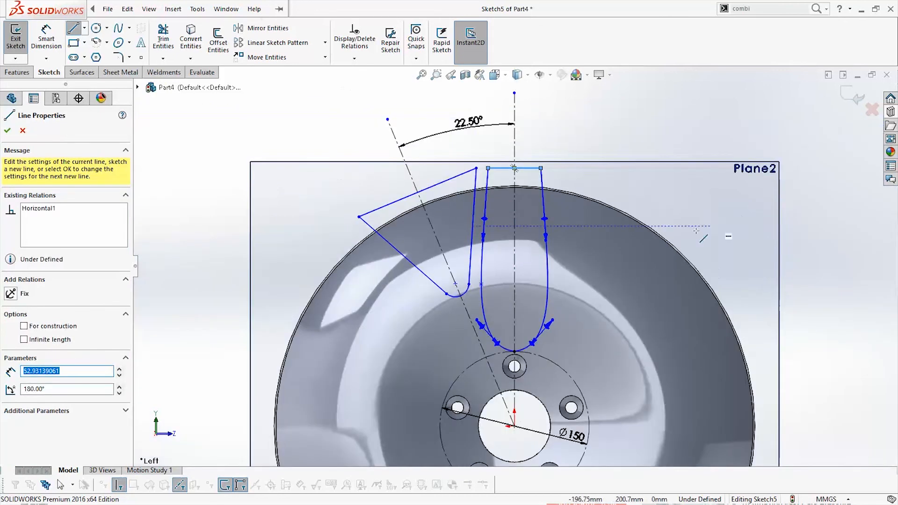
{"action": "left_click", "coordinate": [855, 88]}
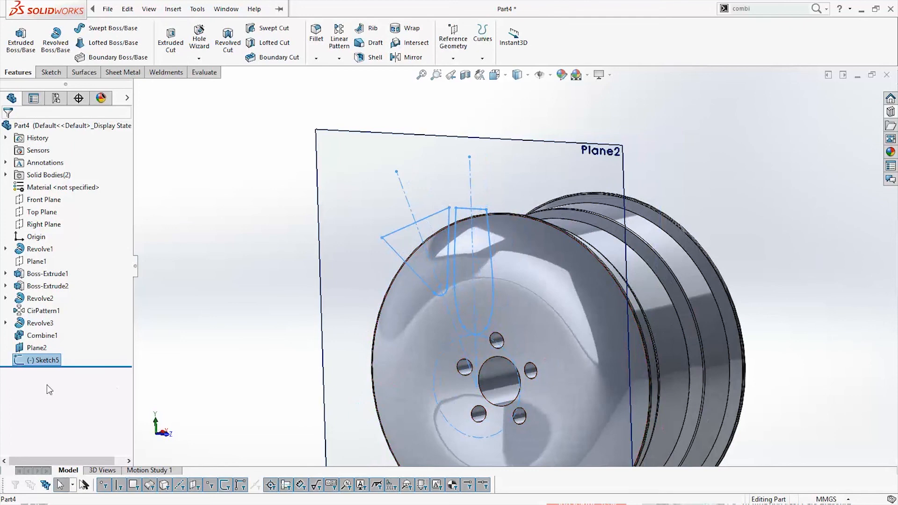
Cut-extrude both closed profiles 810 mm blind in the reversed direction, limiting the feature scope to the wheel disc body
{"action": "left_click", "coordinate": [173, 8]}
{"action": "left_click", "coordinate": [158, 106]}
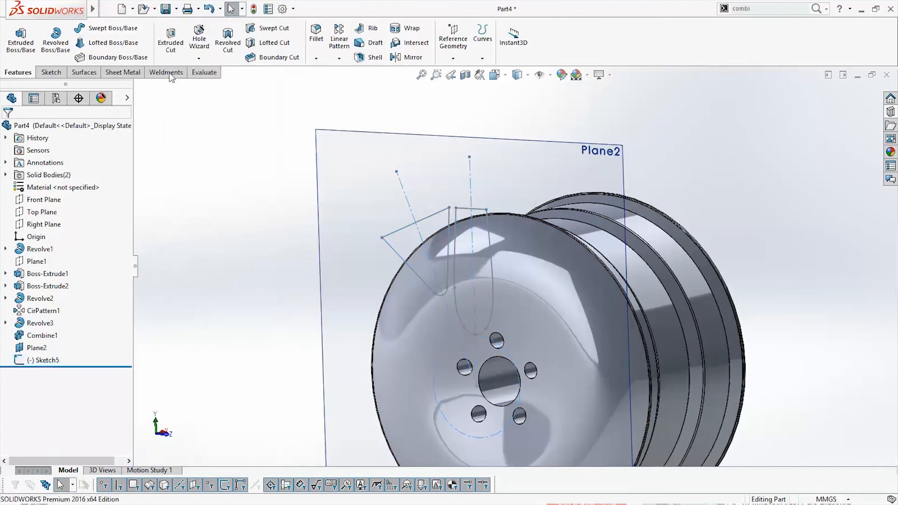
{"action": "left_click", "coordinate": [171, 46]}
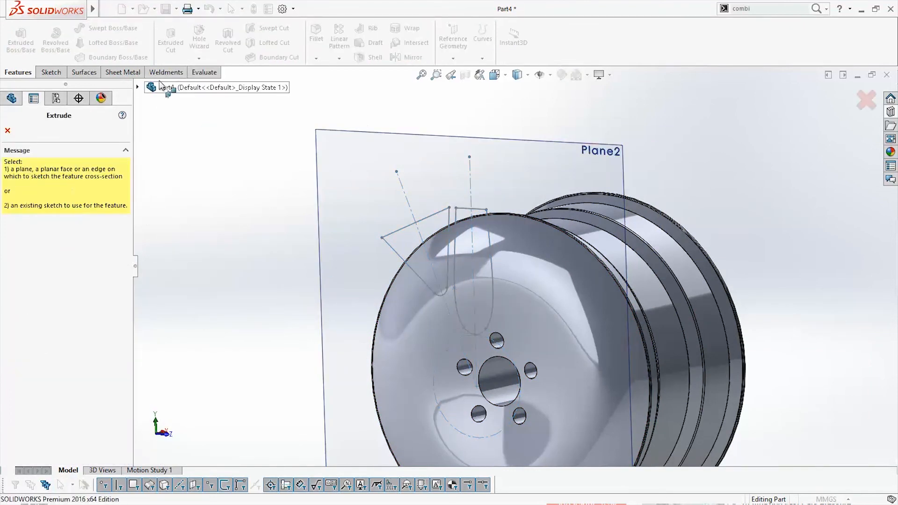
{"action": "left_click", "coordinate": [137, 87]}
{"action": "left_click", "coordinate": [187, 322]}
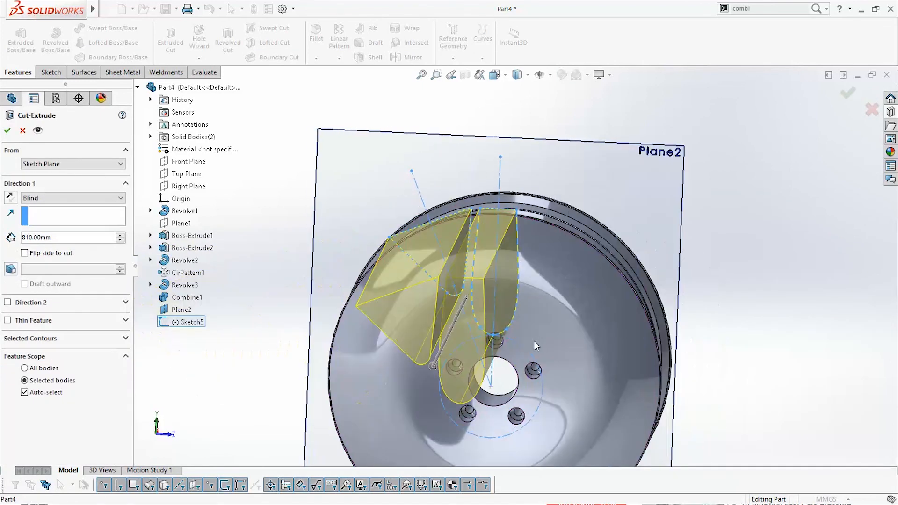
{"action": "left_click", "coordinate": [10, 198]}
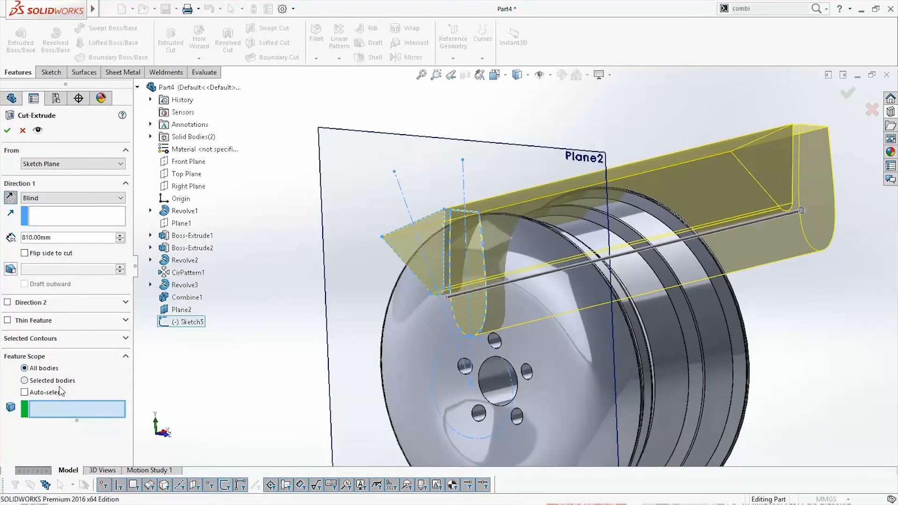
{"action": "left_click", "coordinate": [564, 287]}
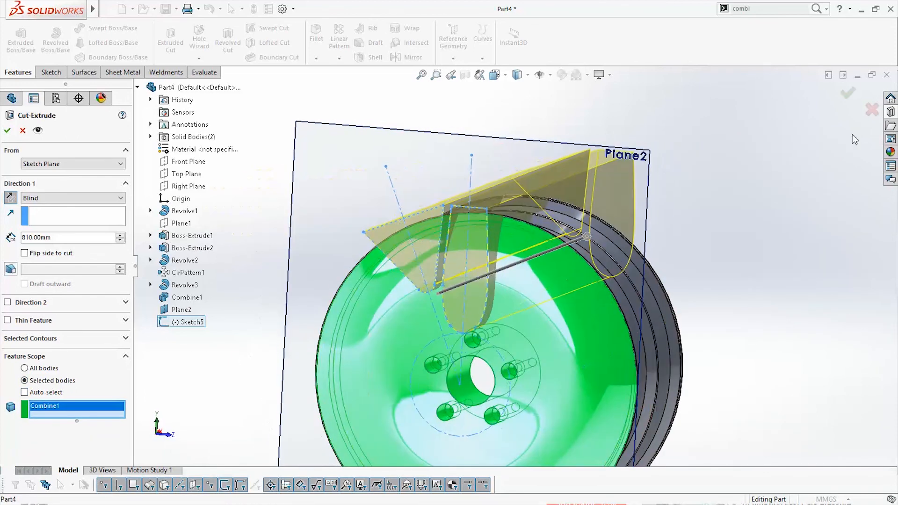
{"action": "left_click", "coordinate": [852, 96]}
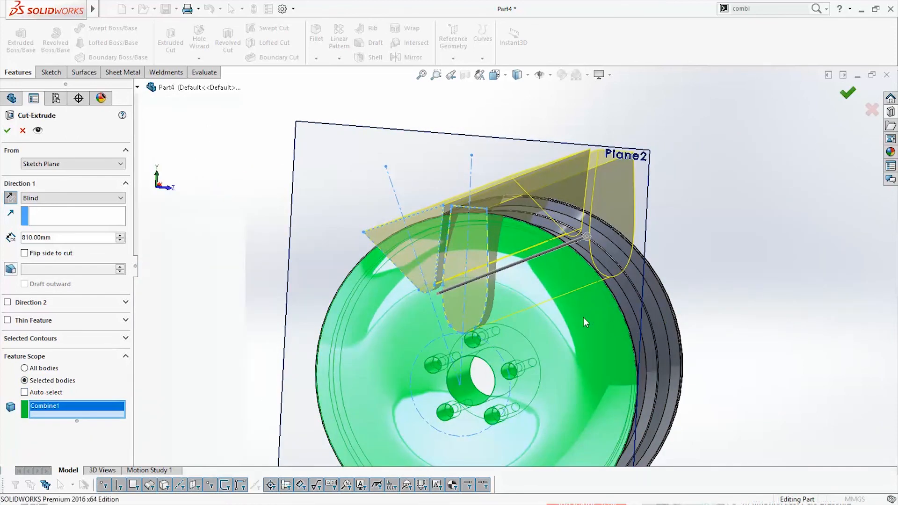
Start a constant-size 3 mm fillet on the front edges of the U-shaped and V-shaped openings
{"action": "scroll", "coordinate": [572, 318], "scroll_direction": "up", "scroll_amount": 3}
{"action": "mouse_move", "coordinate": [551, 323]}
{"action": "middle_mouse_down"}
{"action": "mouse_move", "coordinate": [574, 366]}
{"action": "mouse_move", "coordinate": [539, 322]}
{"action": "mouse_move", "coordinate": [491, 336]}
{"action": "mouse_move", "coordinate": [580, 325]}
{"action": "mouse_move", "coordinate": [564, 322]}
{"action": "middle_mouse_up"}
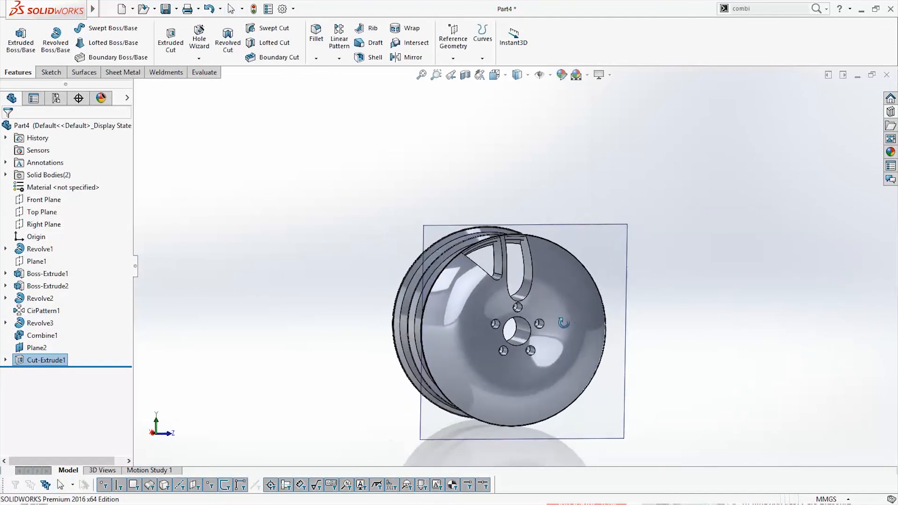
{"action": "scroll", "coordinate": [563, 323], "scroll_direction": "down", "scroll_amount": 8}
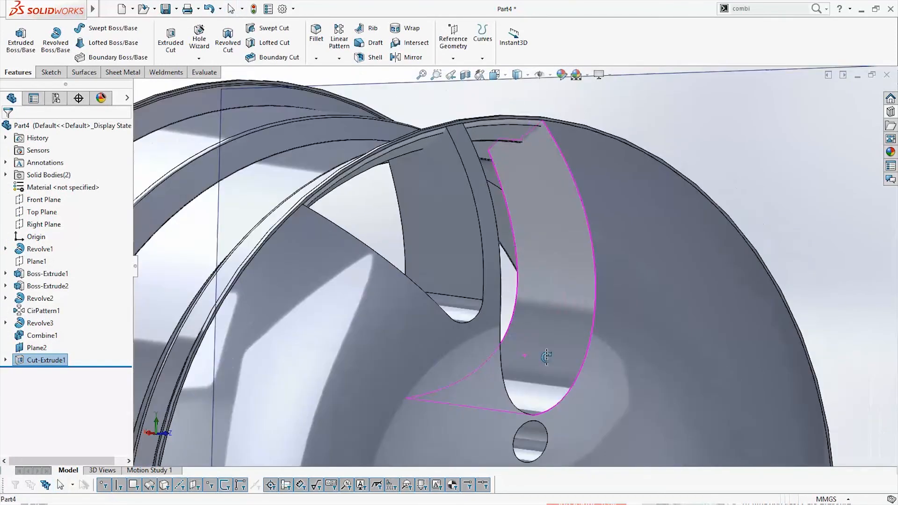
{"action": "middle_click_drag", "start_coordinate": [547, 356], "coordinate": [523, 327]}
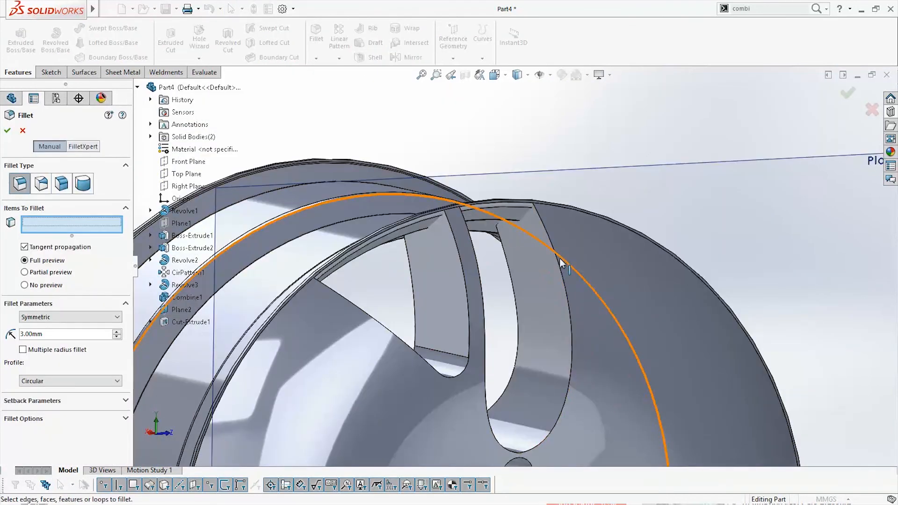
{"action": "left_click", "coordinate": [561, 262]}
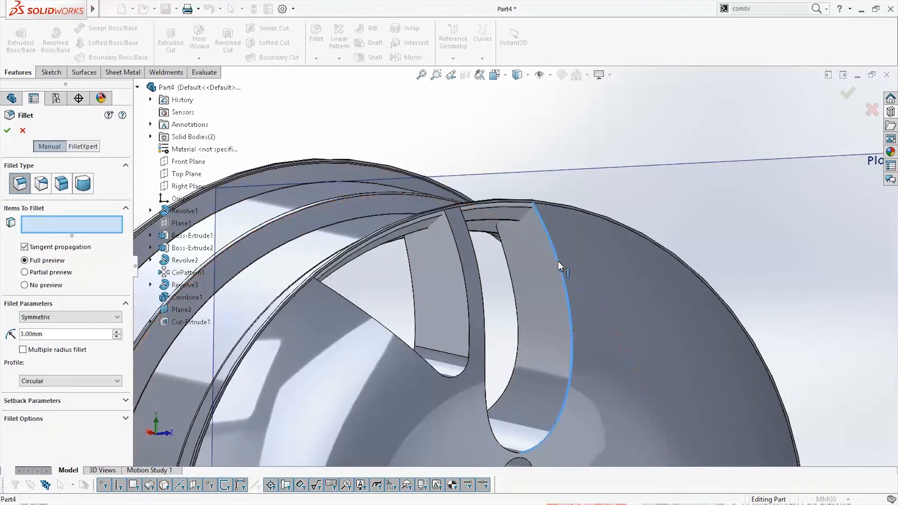
{"action": "left_click", "coordinate": [479, 266]}
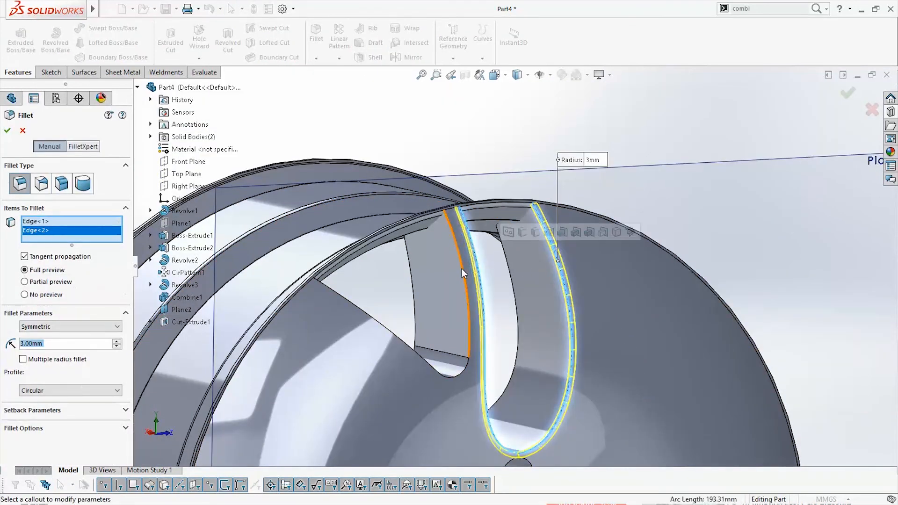
{"action": "left_click", "coordinate": [460, 290]}
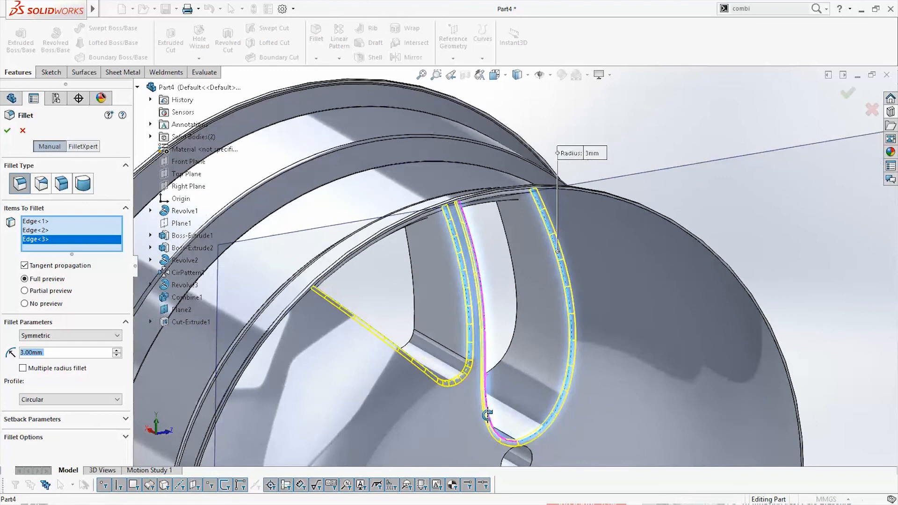
Add the rear edges of both openings to the fillet and apply it with a 3 mm radius
{"action": "middle_click_drag", "start_coordinate": [398, 341], "coordinate": [425, 377]}
{"action": "left_click", "coordinate": [419, 315]}
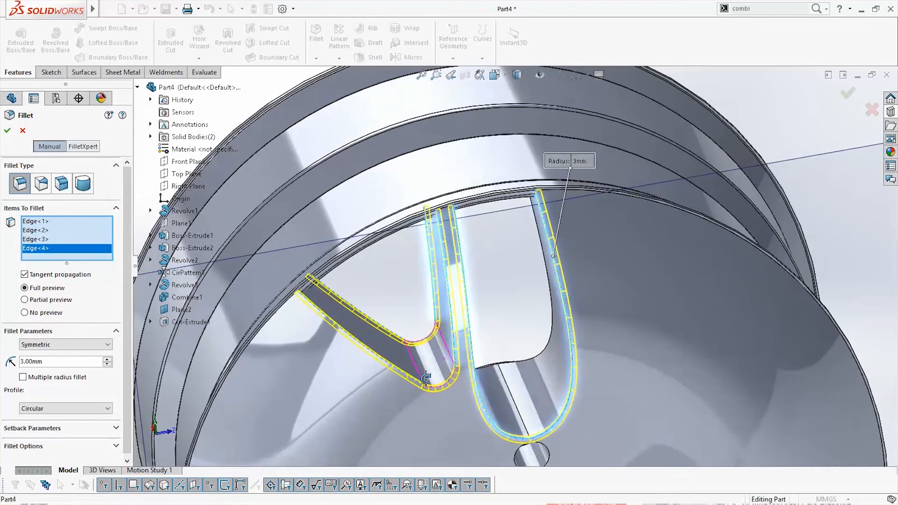
{"action": "left_click", "coordinate": [538, 363]}
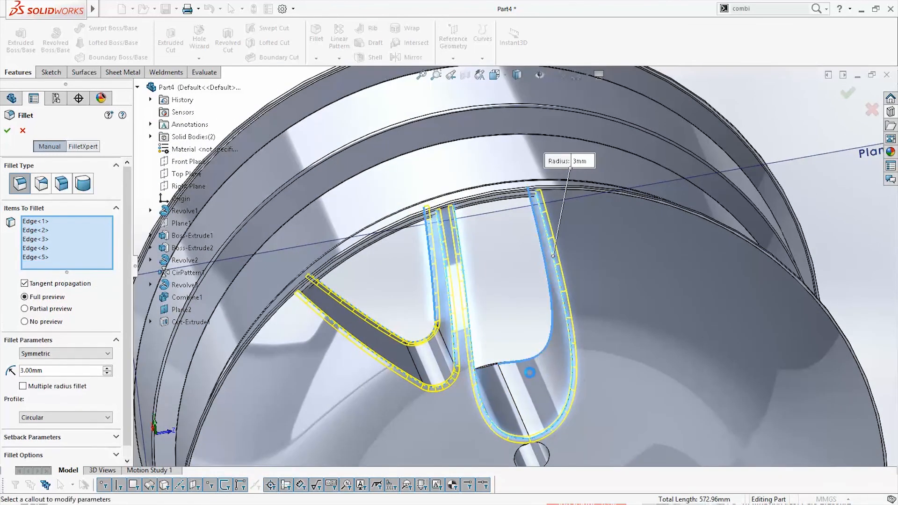
{"action": "mouse_move", "coordinate": [538, 362]}
{"action": "middle_mouse_down"}
{"action": "mouse_move", "coordinate": [495, 374]}
{"action": "mouse_move", "coordinate": [519, 374]}
{"action": "mouse_move", "coordinate": [542, 346]}
{"action": "mouse_move", "coordinate": [532, 373]}
{"action": "middle_mouse_up"}
{"action": "left_click", "coordinate": [495, 372]}
{"action": "scroll", "coordinate": [541, 342], "scroll_direction": "up", "scroll_amount": 3}
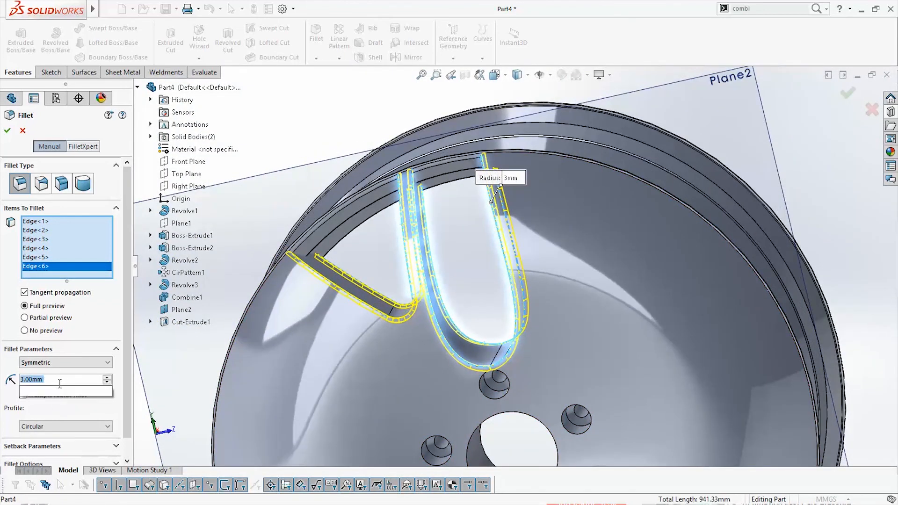
{"action": "middle_click_drag", "start_coordinate": [461, 356], "coordinate": [466, 326]}
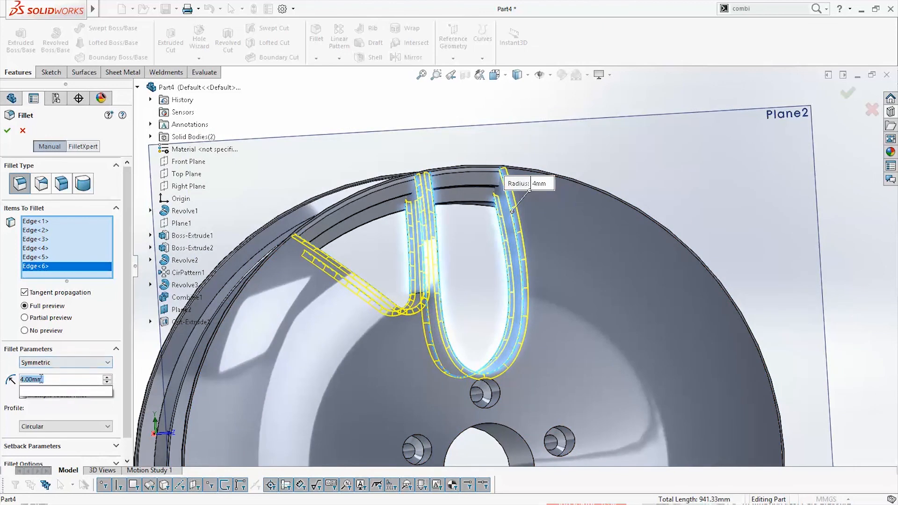
{"action": "type", "text": "3"}
{"action": "key", "text": "Return"}
{"action": "left_click", "coordinate": [846, 96]}
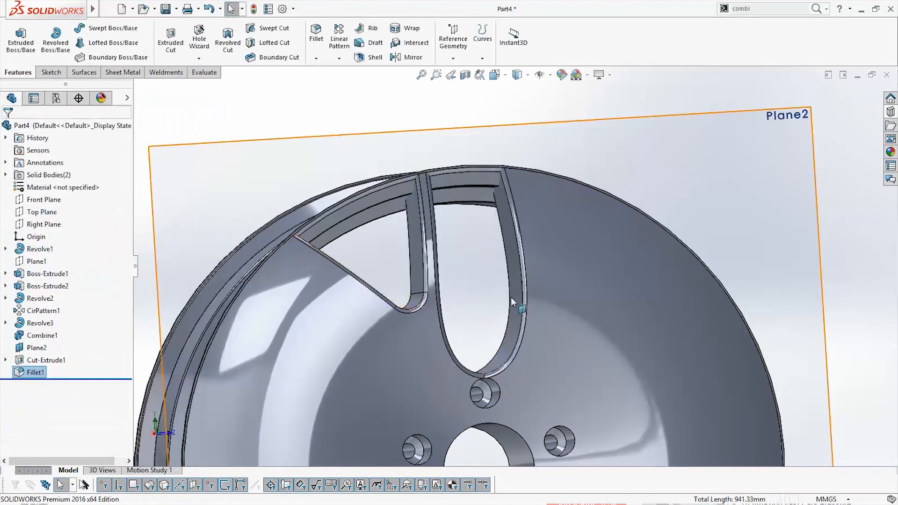
Start a circular pattern with the cut of the V-shaped and U-shaped openings and their edge fillet as the features
{"action": "scroll", "coordinate": [511, 298], "scroll_direction": "up", "scroll_amount": 3}
{"action": "mouse_move", "coordinate": [511, 298]}
{"action": "middle_mouse_down"}
{"action": "mouse_move", "coordinate": [486, 313]}
{"action": "mouse_move", "coordinate": [512, 320]}
{"action": "mouse_move", "coordinate": [501, 293]}
{"action": "middle_mouse_up"}
{"action": "scroll", "coordinate": [501, 293], "scroll_direction": "up", "scroll_amount": 2}
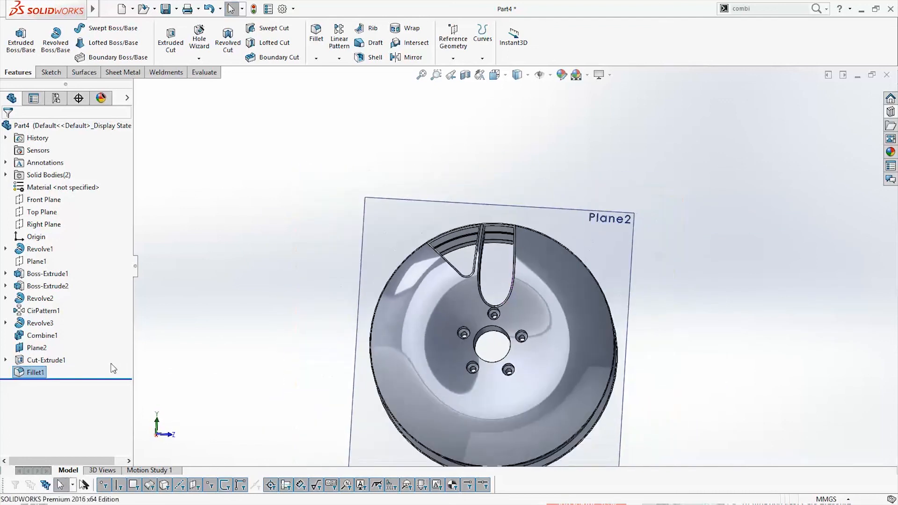
{"action": "left_click", "coordinate": [53, 361]}
{"action": "left_click", "coordinate": [43, 373], "text": "ctrl"}
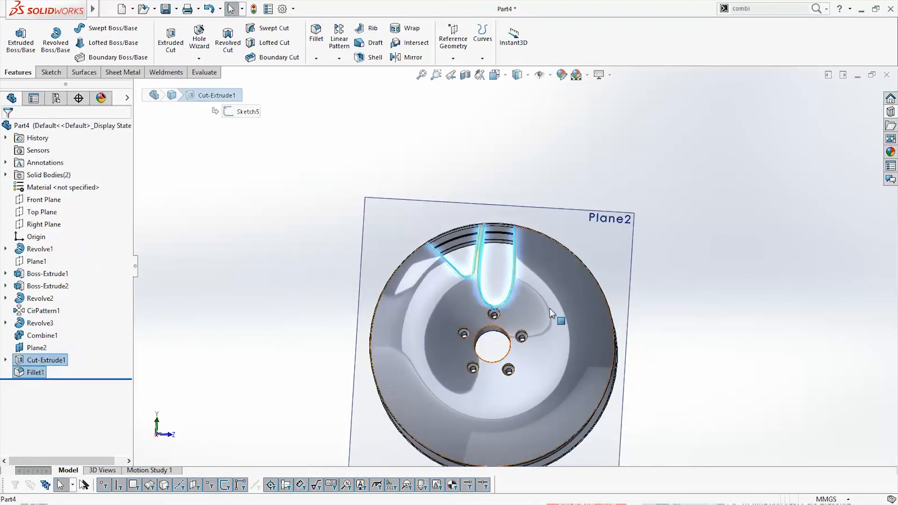
{"action": "scroll", "coordinate": [487, 376], "scroll_direction": "down", "scroll_amount": 3}
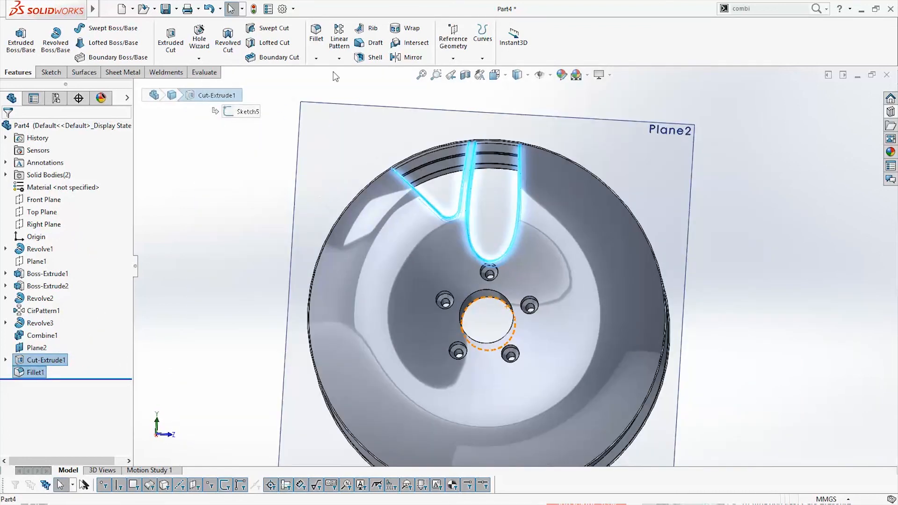
{"action": "left_click", "coordinate": [340, 58]}
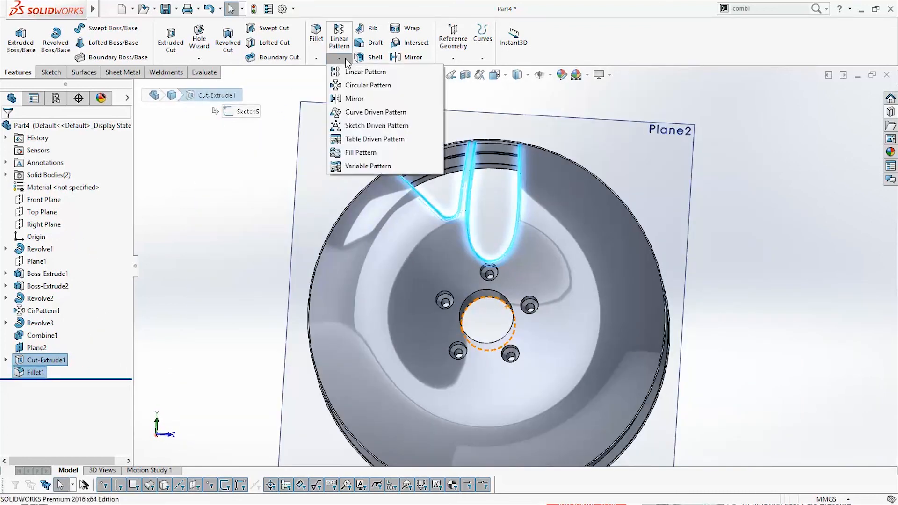
{"action": "left_click", "coordinate": [358, 86]}
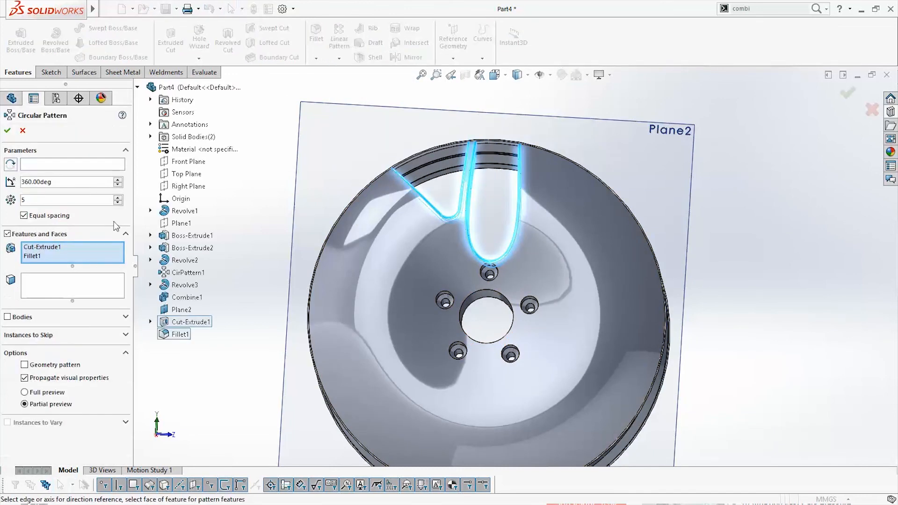
Pattern the filleted openings around the hub bore's cylindrical face with 8 equally spaced instances over 360 degrees and apply
{"action": "left_click", "coordinate": [61, 165]}
{"action": "middle_click_drag", "start_coordinate": [457, 357], "coordinate": [482, 327]}
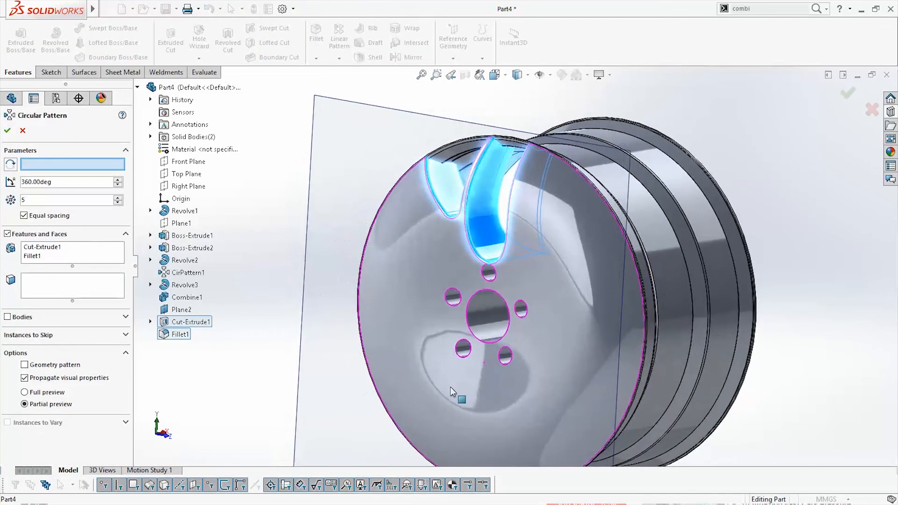
{"action": "left_click", "coordinate": [482, 321]}
{"action": "middle_click_drag", "start_coordinate": [484, 322], "coordinate": [533, 361]}
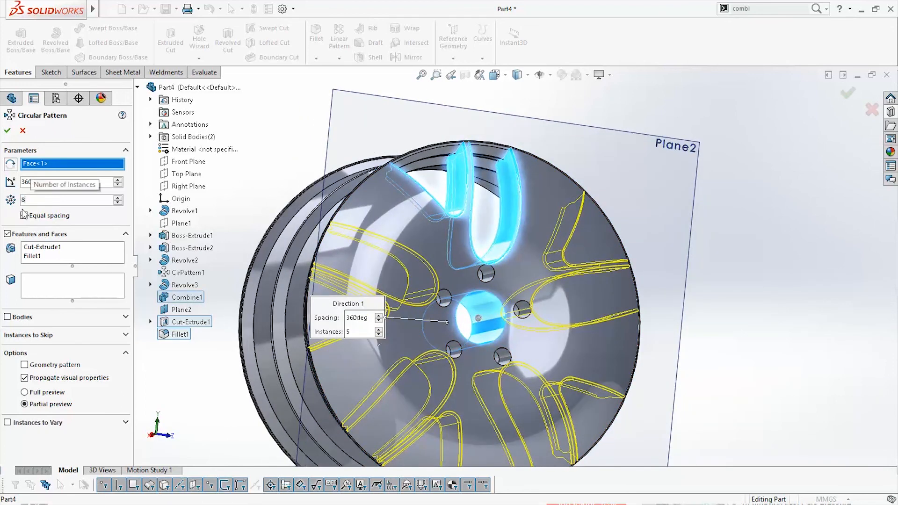
{"action": "middle_click_drag", "start_coordinate": [452, 350], "coordinate": [505, 322]}
{"action": "scroll", "coordinate": [475, 356], "scroll_direction": "up", "scroll_amount": 3}
{"action": "scroll", "coordinate": [505, 323], "scroll_direction": "down", "scroll_amount": 2}
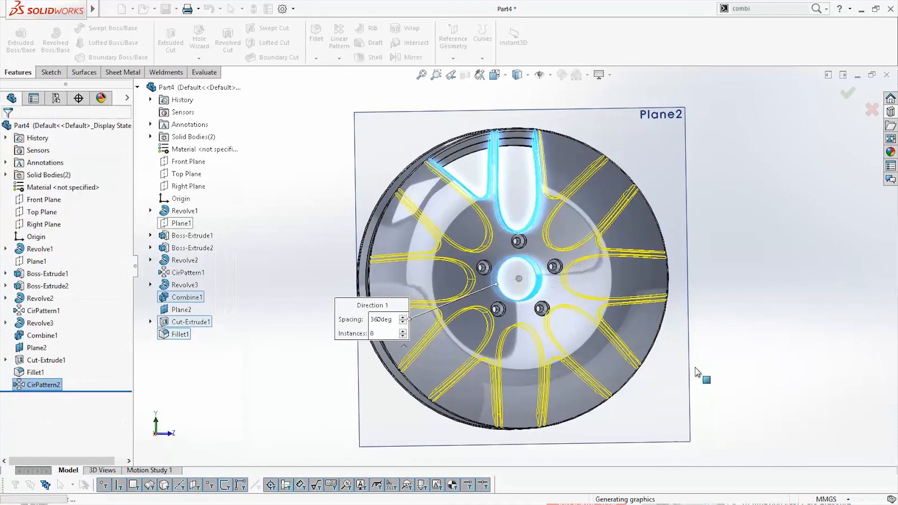
Make a new assembly from the wheel part and place the wheel as its first component
{"action": "mouse_move", "coordinate": [711, 375]}
{"action": "middle_mouse_down"}
{"action": "mouse_move", "coordinate": [695, 363]}
{"action": "mouse_move", "coordinate": [701, 351]}
{"action": "mouse_move", "coordinate": [687, 366]}
{"action": "mouse_move", "coordinate": [608, 370]}
{"action": "mouse_move", "coordinate": [737, 372]}
{"action": "mouse_move", "coordinate": [702, 377]}
{"action": "middle_mouse_up"}
{"action": "key", "text": "space"}
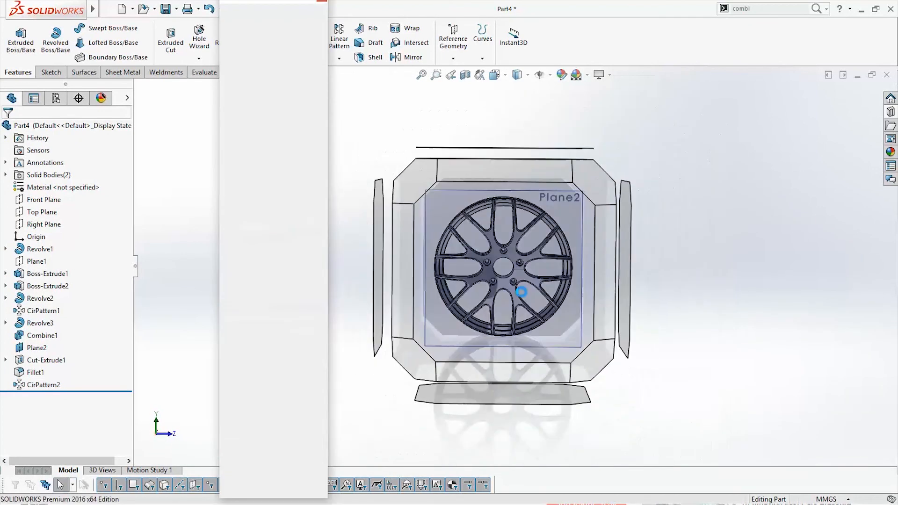
{"action": "left_click", "coordinate": [520, 291]}
{"action": "middle_click_drag", "start_coordinate": [552, 256], "coordinate": [518, 257]}
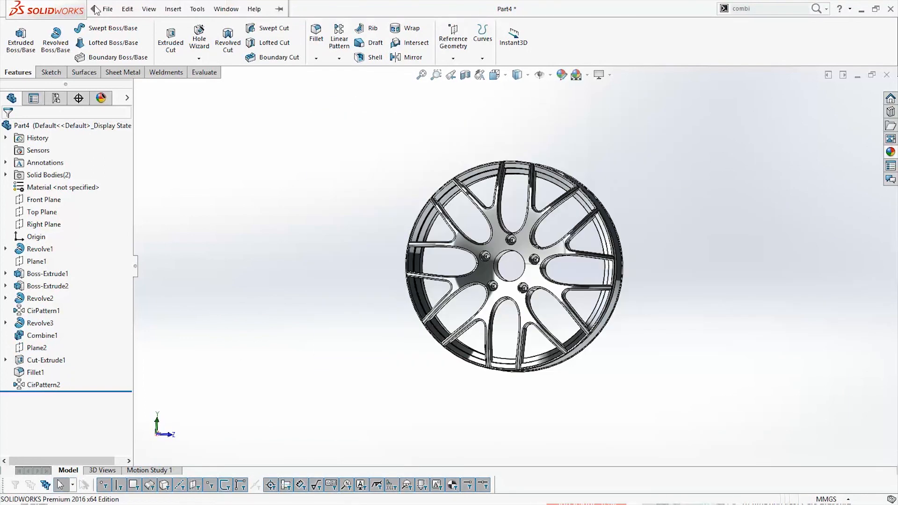
{"action": "left_click", "coordinate": [108, 10]}
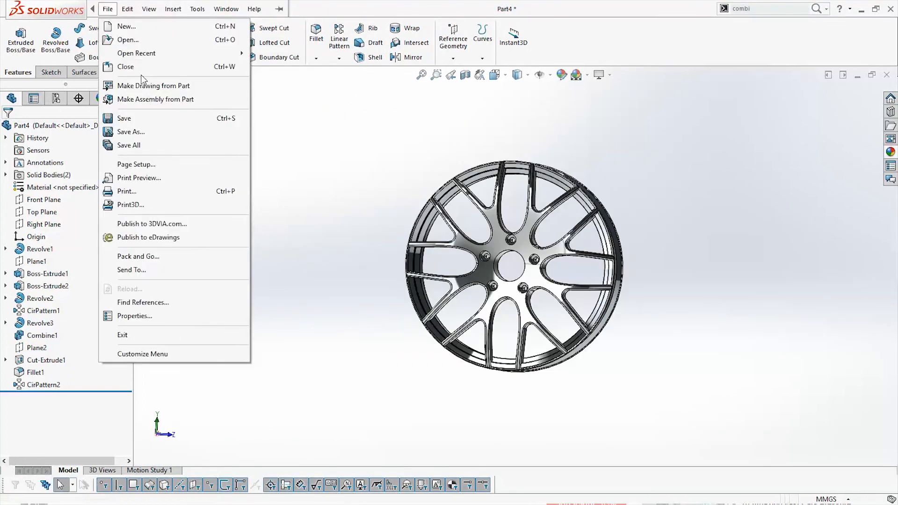
{"action": "left_click", "coordinate": [169, 99]}
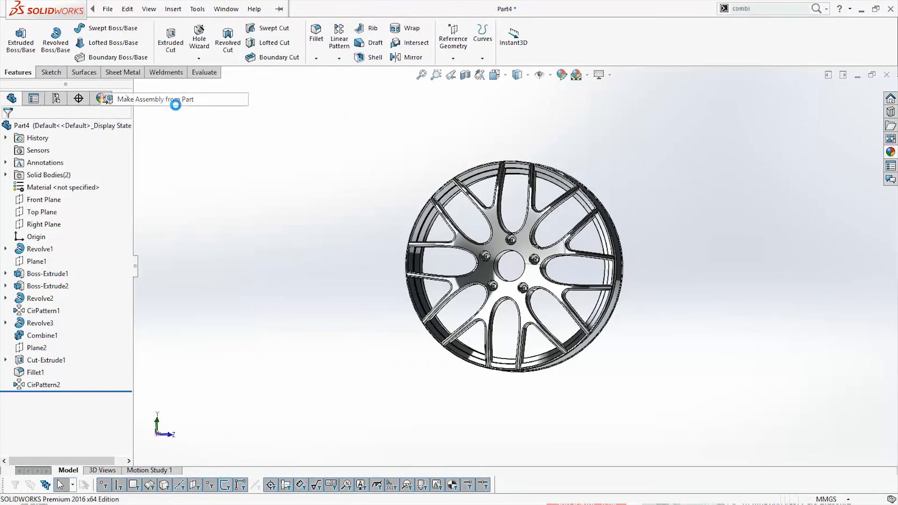
{"action": "left_click", "coordinate": [432, 267]}
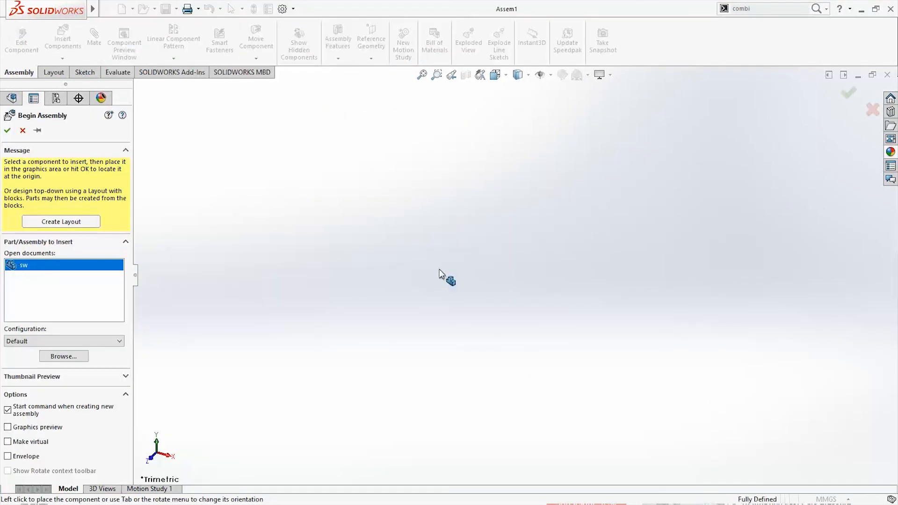
{"action": "left_click", "coordinate": [562, 323]}
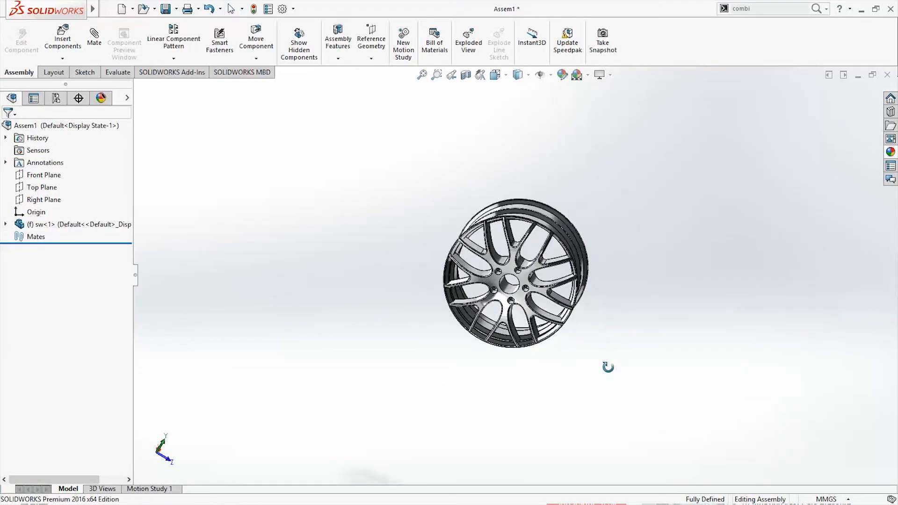
Insert the logo part file into the assembly and place it near the wheel's hub bore
{"action": "middle_click_drag", "start_coordinate": [608, 367], "coordinate": [617, 352]}
{"action": "scroll", "coordinate": [531, 277], "scroll_direction": "down", "scroll_amount": 4}
{"action": "mouse_move", "coordinate": [502, 266]}
{"action": "middle_mouse_down"}
{"action": "mouse_move", "coordinate": [553, 282]}
{"action": "mouse_move", "coordinate": [525, 263]}
{"action": "mouse_move", "coordinate": [501, 270]}
{"action": "middle_mouse_up"}
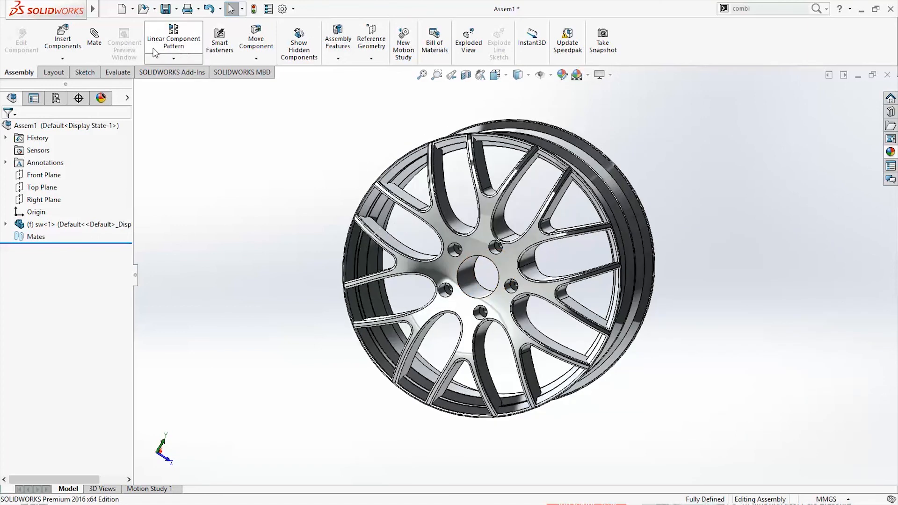
{"action": "left_click", "coordinate": [64, 49]}
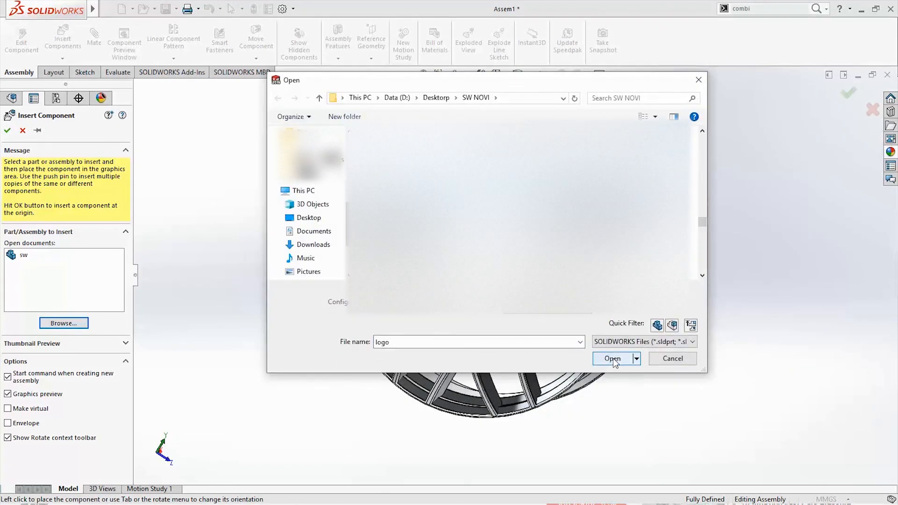
{"action": "left_click", "coordinate": [613, 359]}
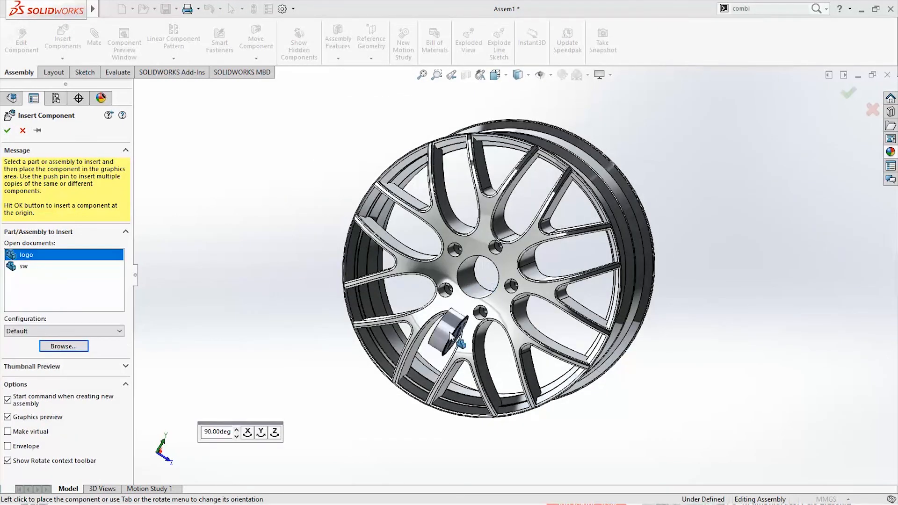
{"action": "left_click", "coordinate": [480, 300]}
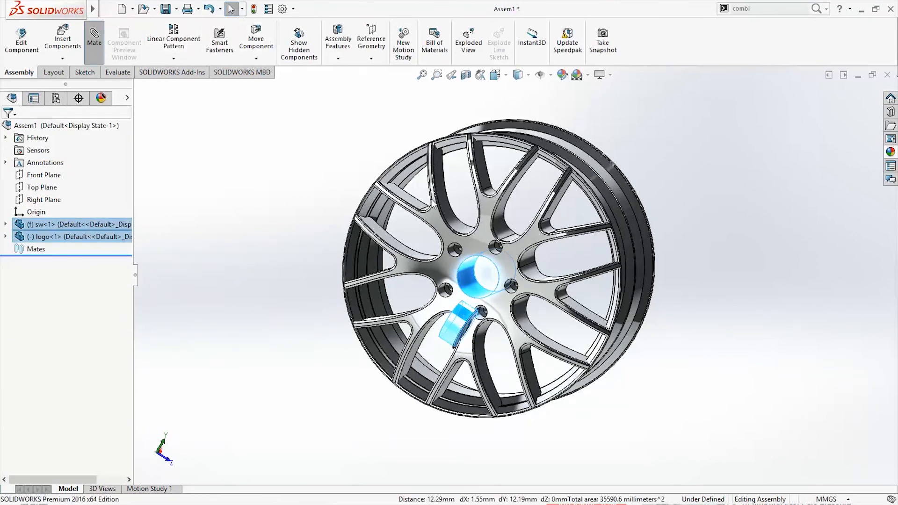
Add a concentric mate between the logo's cylindrical face and the wheel's hub bore
{"action": "left_click", "coordinate": [458, 323]}
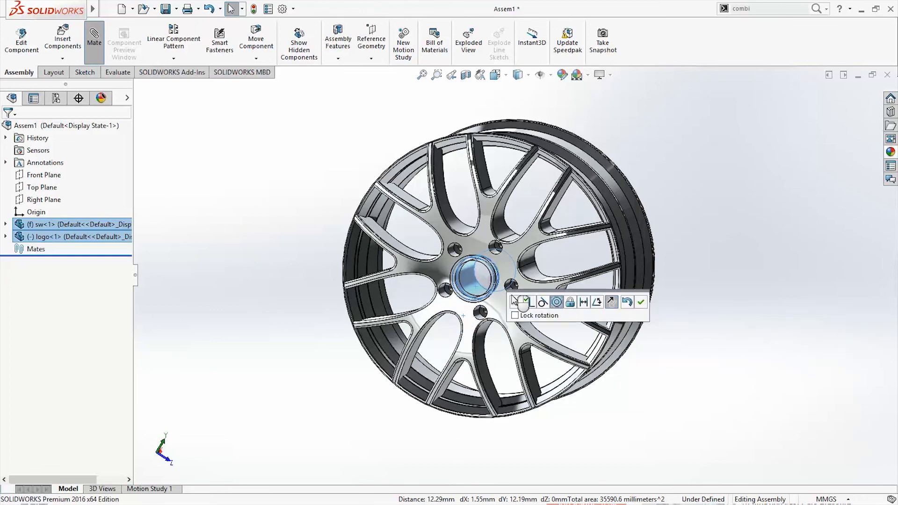
{"action": "middle_click_drag", "start_coordinate": [562, 338], "coordinate": [512, 338]}
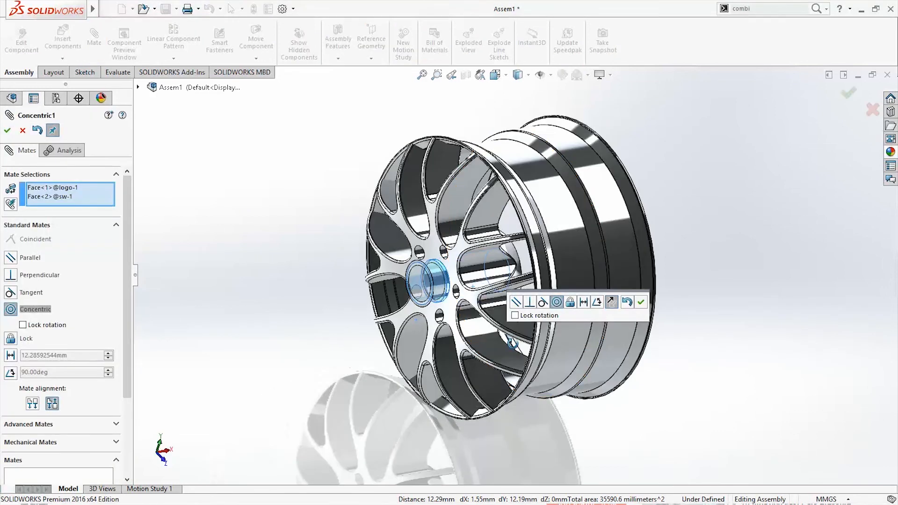
{"action": "left_click", "coordinate": [640, 302]}
Add a tangent mate between the logo's front circular edge and the wheel disc's front face, and finish mating
{"action": "scroll", "coordinate": [496, 304], "scroll_direction": "down", "scroll_amount": 10}
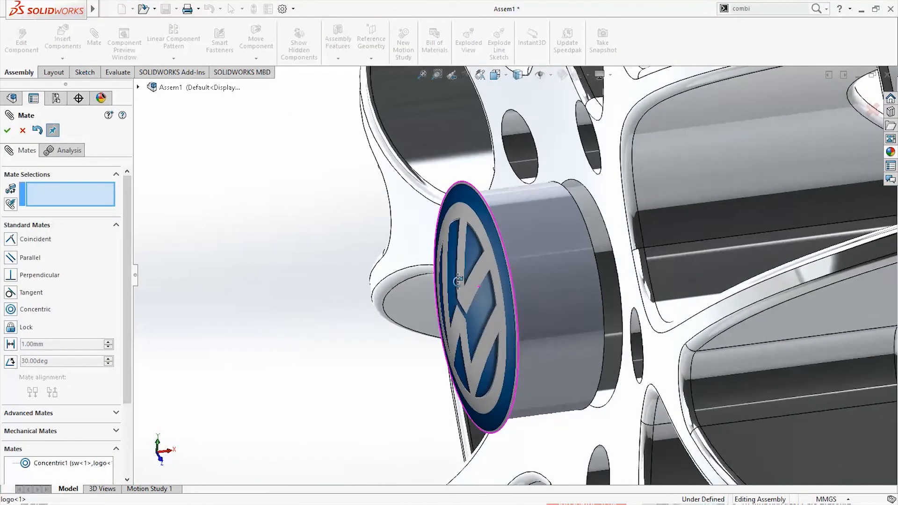
{"action": "scroll", "coordinate": [565, 333], "scroll_direction": "up", "scroll_amount": 5}
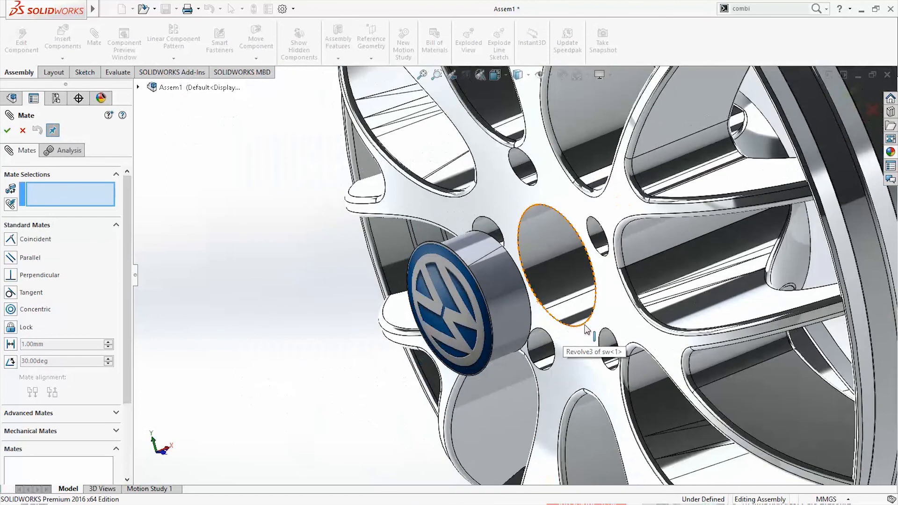
{"action": "middle_click_drag", "start_coordinate": [530, 284], "coordinate": [509, 290]}
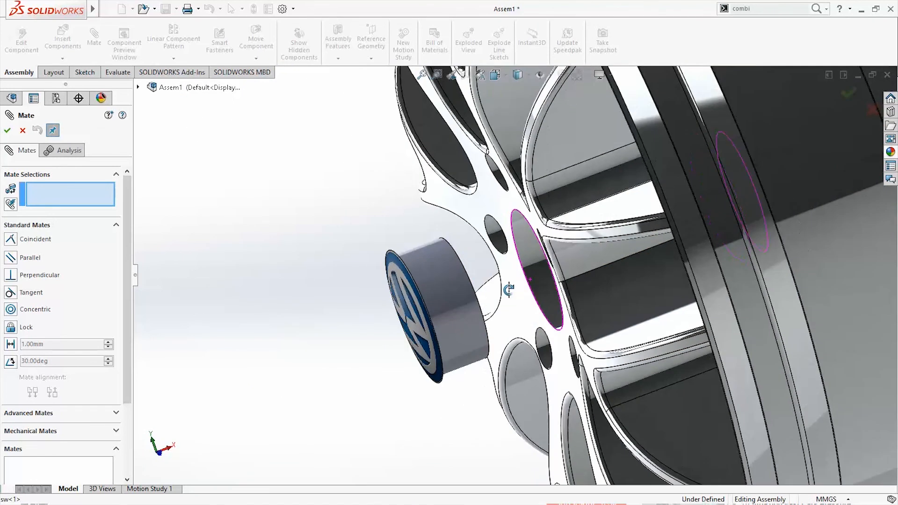
{"action": "left_click", "coordinate": [400, 261]}
{"action": "middle_click_drag", "start_coordinate": [447, 299], "coordinate": [645, 206]}
{"action": "left_click", "coordinate": [645, 205]}
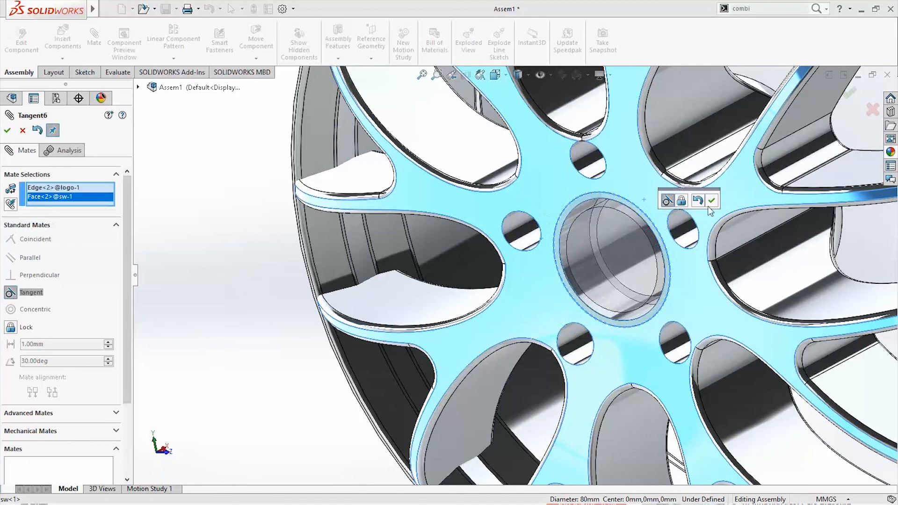
{"action": "left_click", "coordinate": [711, 201]}
{"action": "scroll", "coordinate": [535, 288], "scroll_direction": "up", "scroll_amount": 6}
{"action": "scroll", "coordinate": [558, 290], "scroll_direction": "down", "scroll_amount": 3}
{"action": "middle_click_drag", "start_coordinate": [557, 290], "coordinate": [584, 260]}
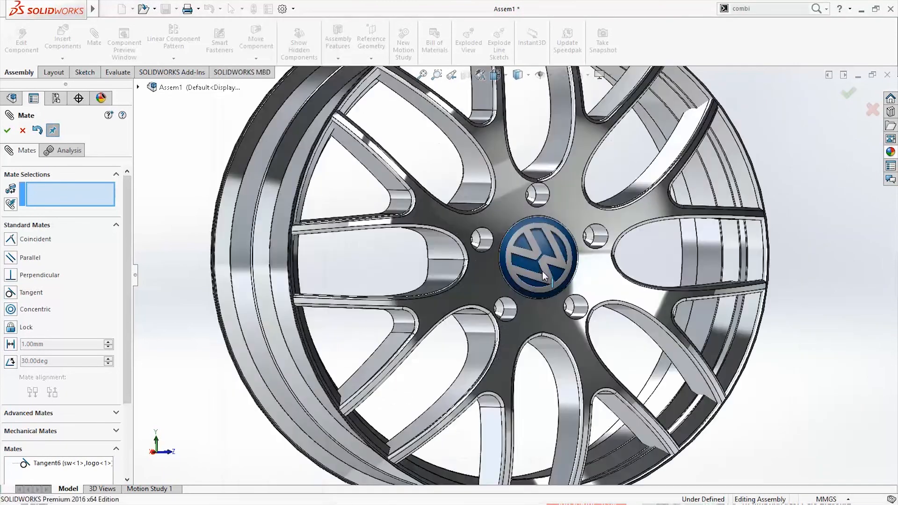
{"action": "scroll", "coordinate": [543, 275], "scroll_direction": "up", "scroll_amount": 5}
{"action": "left_click", "coordinate": [517, 327]}
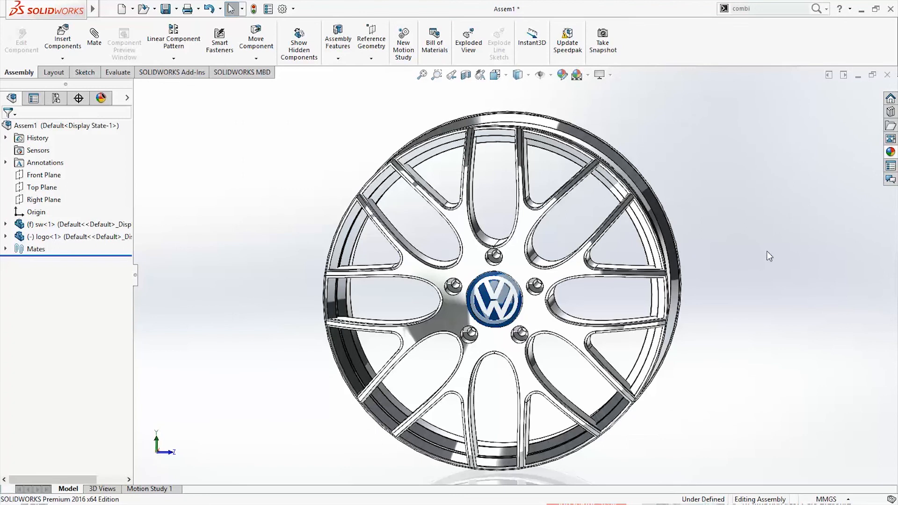